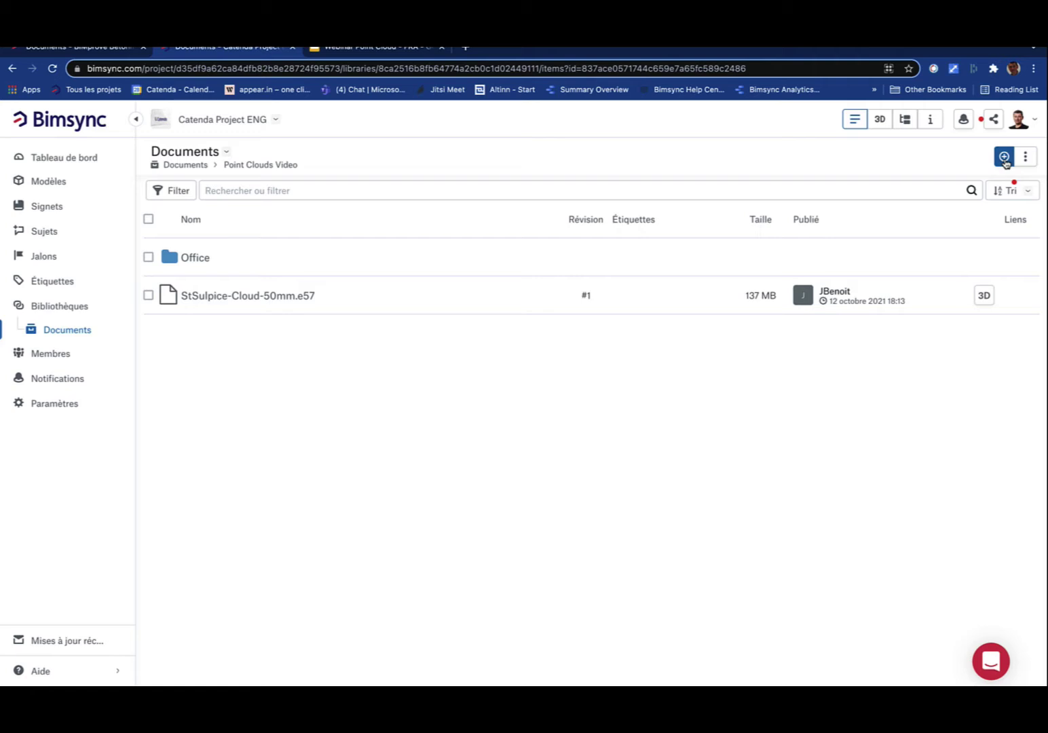
Upload the blue-tagged file OfficeBuilding_group1_densified_point_cloud.las to the Point Clouds Video folder
{"action": "left_click", "coordinate": [1004, 158]}
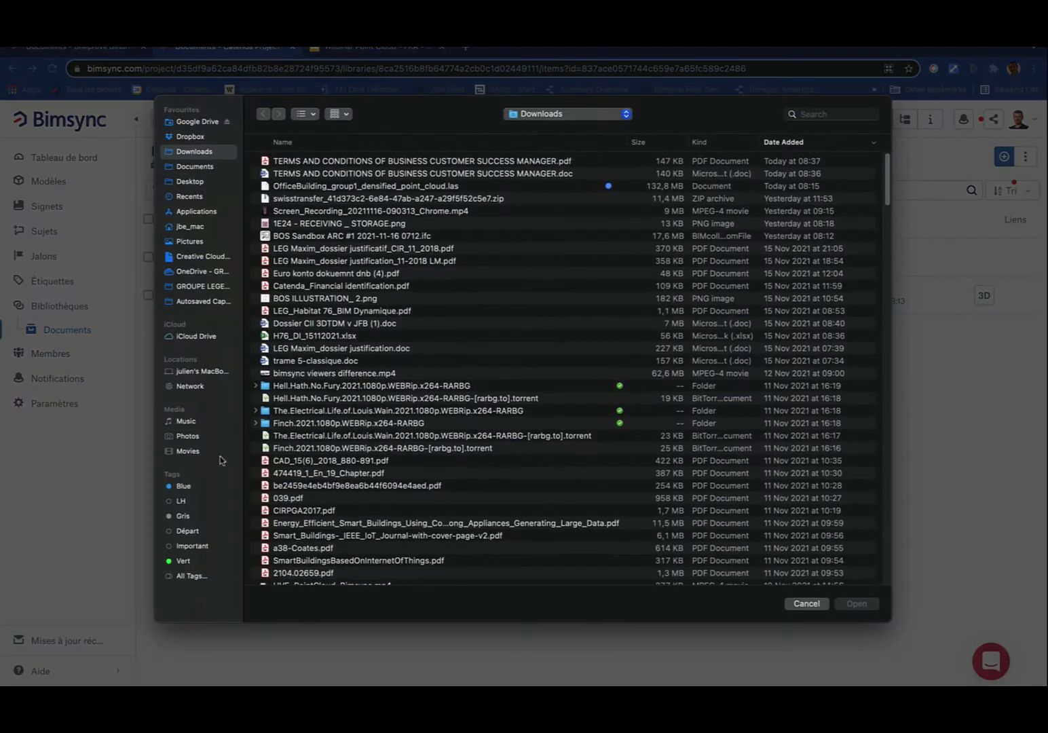
{"action": "left_click", "coordinate": [184, 487]}
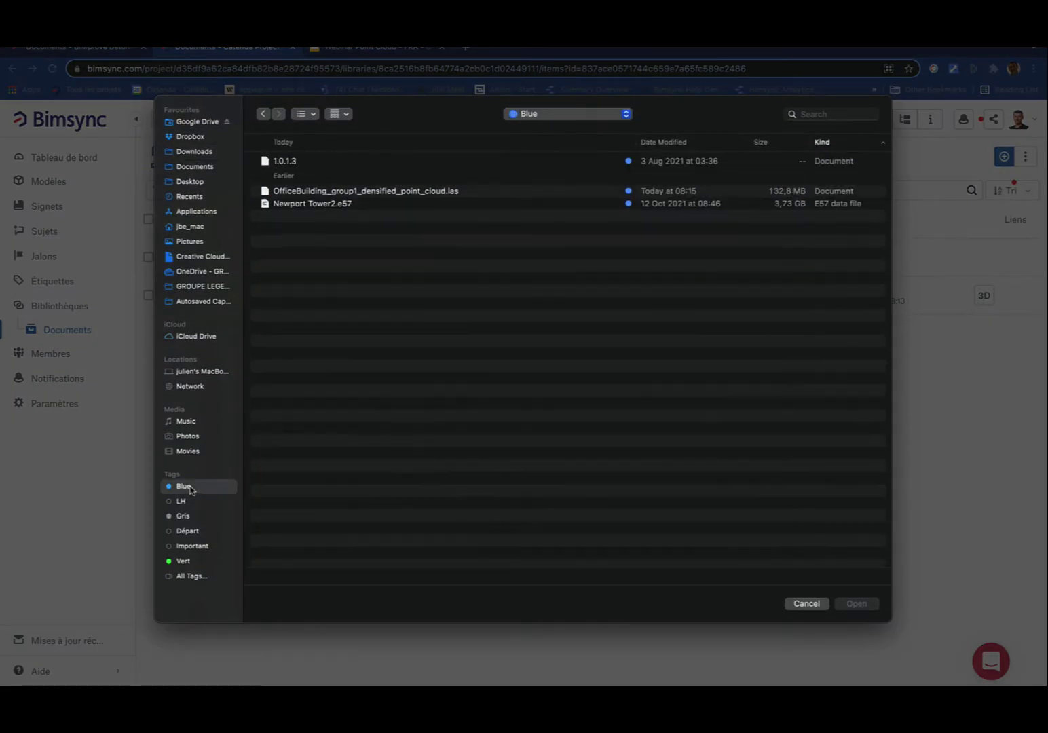
{"action": "left_click", "coordinate": [358, 194]}
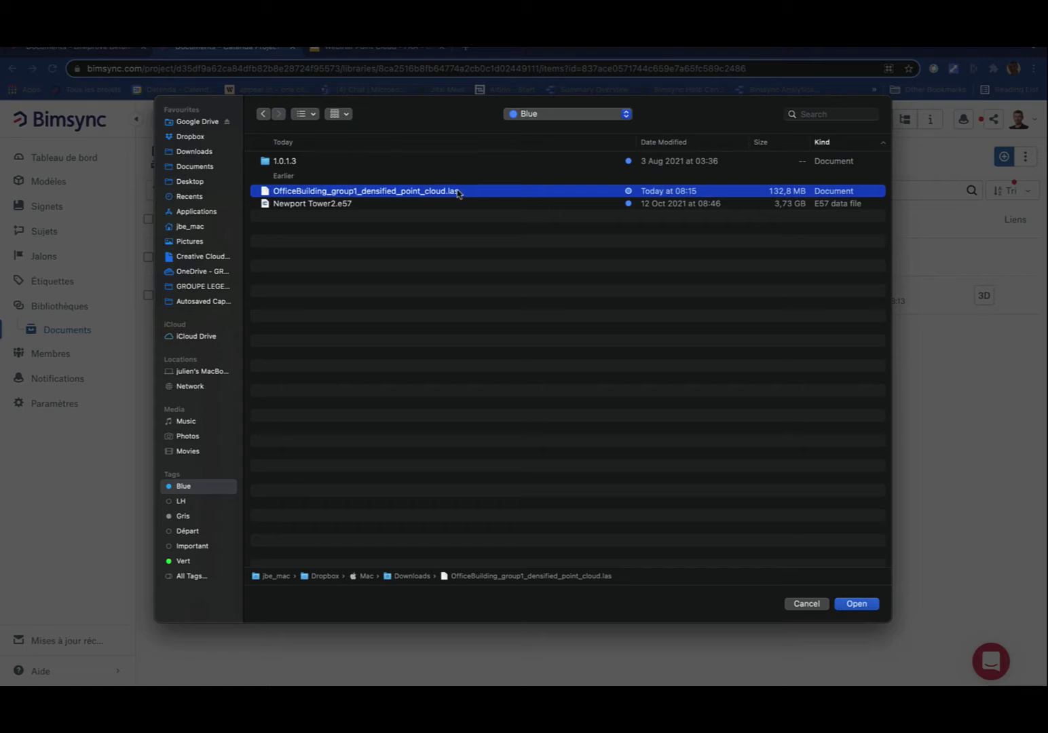
{"action": "left_click", "coordinate": [855, 604]}
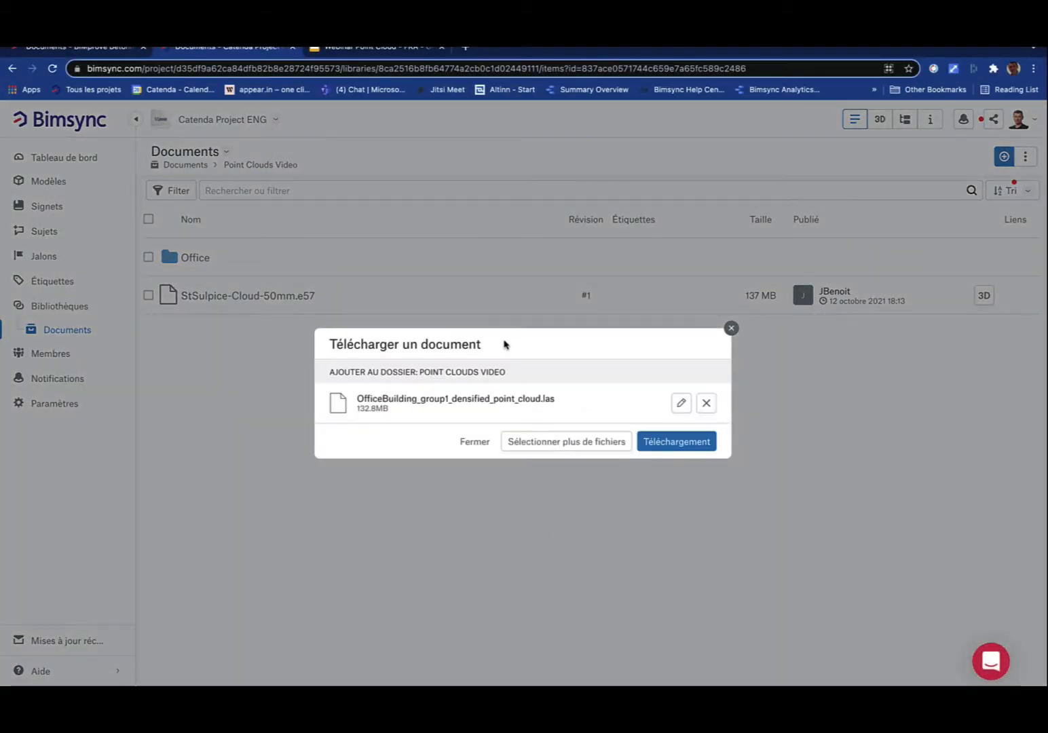
{"action": "left_click", "coordinate": [695, 448]}
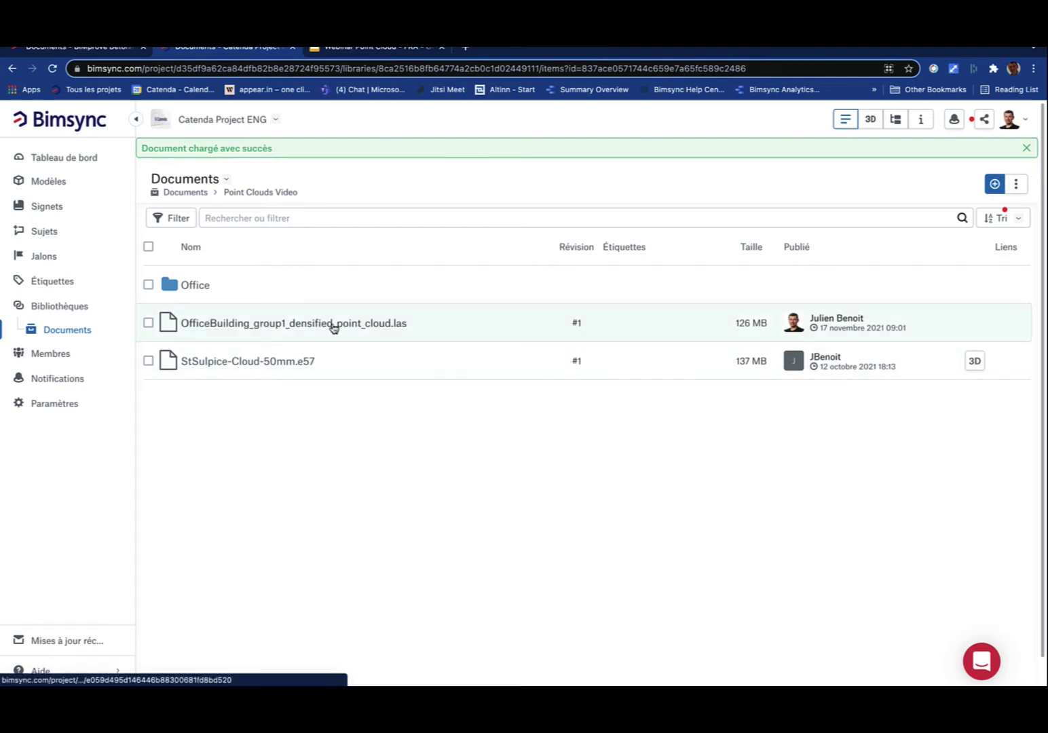
Open the uploaded OfficeBuilding_group1_densified_point_cloud.las document, reopening it from the document list to load its preview
{"action": "left_click", "coordinate": [271, 330]}
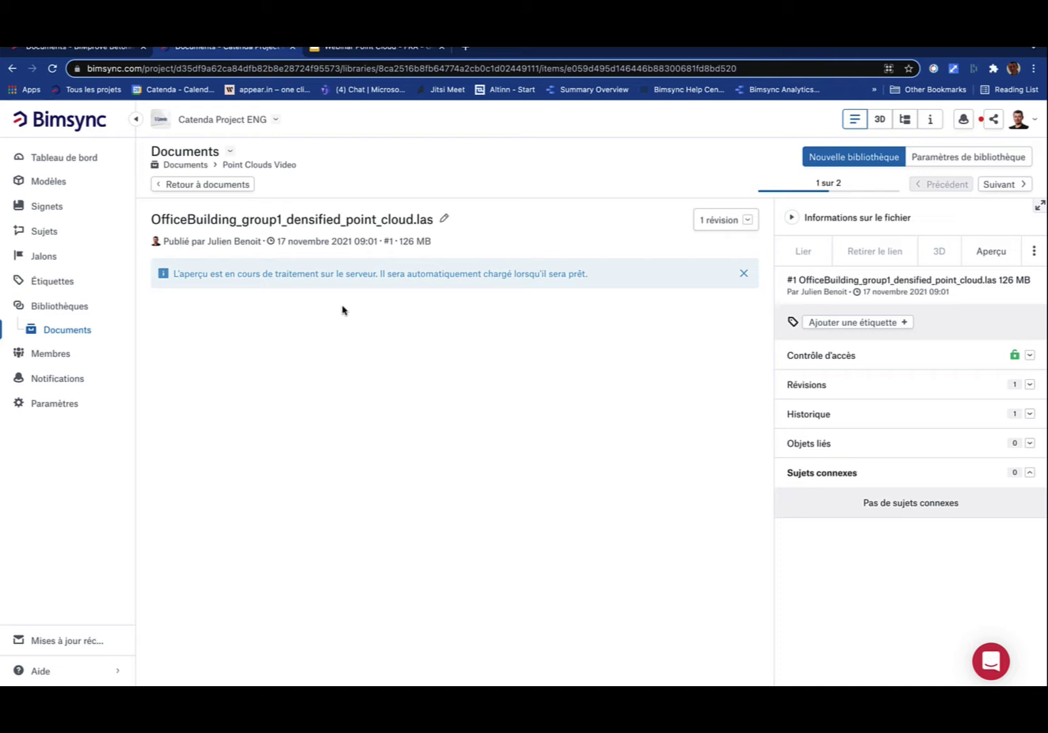
{"action": "left_click", "coordinate": [204, 185]}
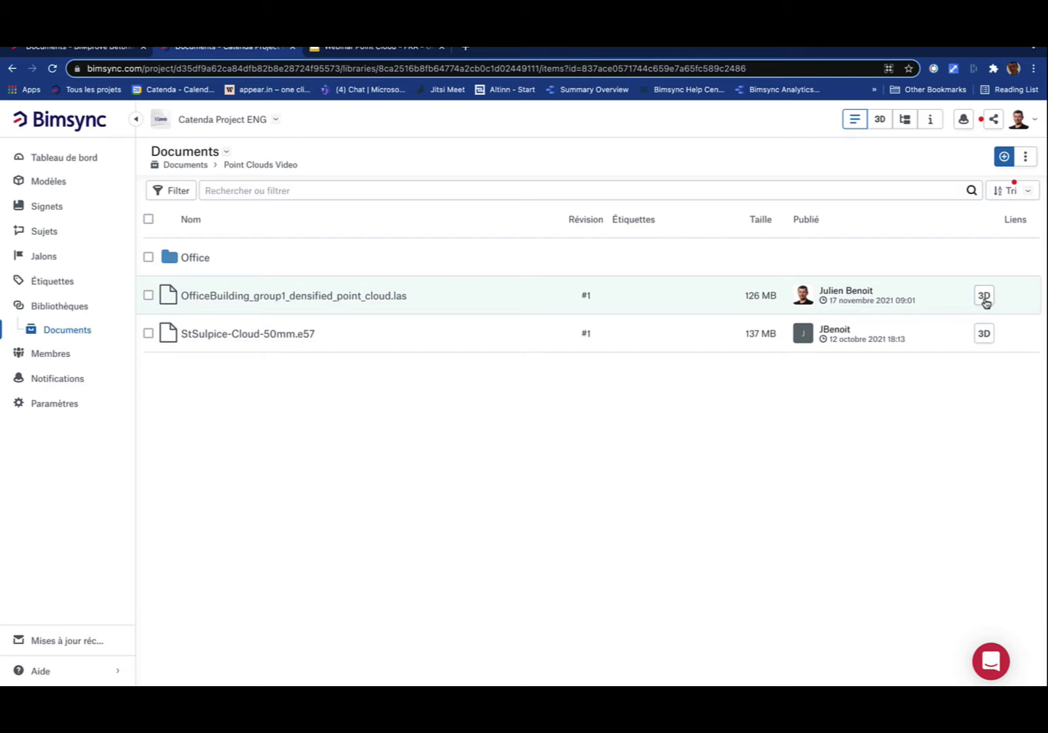
{"action": "left_click", "coordinate": [275, 300]}
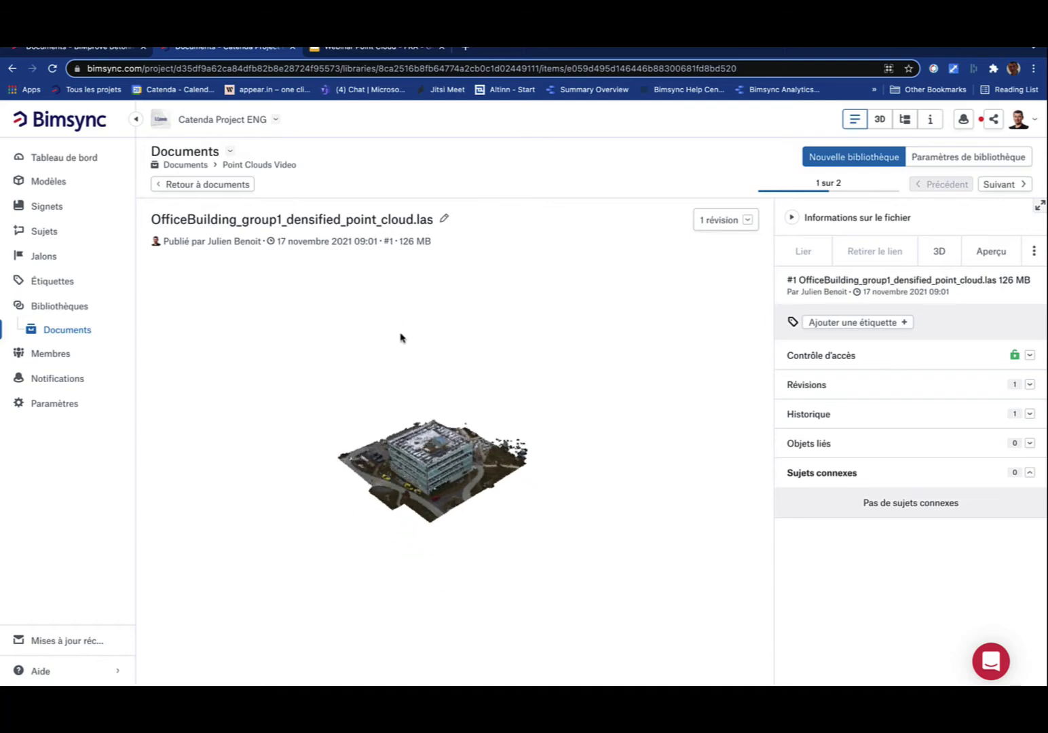
Examine the office building's point cloud preview up close and from several sides, and return to the document list
{"action": "scroll", "coordinate": [427, 503], "scroll_direction": "up", "scroll_amount": 3}
{"action": "left_click_drag", "start_coordinate": [427, 502], "coordinate": [312, 428]}
{"action": "left_click_drag", "start_coordinate": [258, 481], "coordinate": [574, 446]}
{"action": "scroll", "coordinate": [573, 447], "scroll_direction": "up", "scroll_amount": 3}
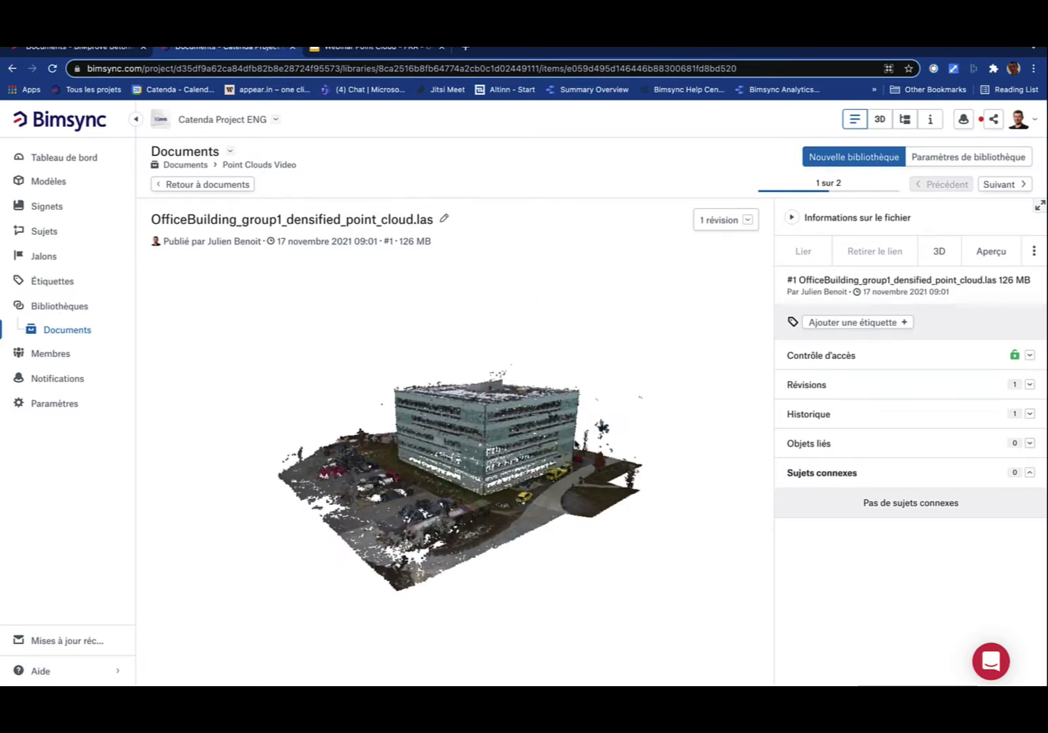
{"action": "scroll", "coordinate": [482, 468], "scroll_direction": "up", "scroll_amount": 5}
{"action": "scroll", "coordinate": [481, 470], "scroll_direction": "down", "scroll_amount": 6}
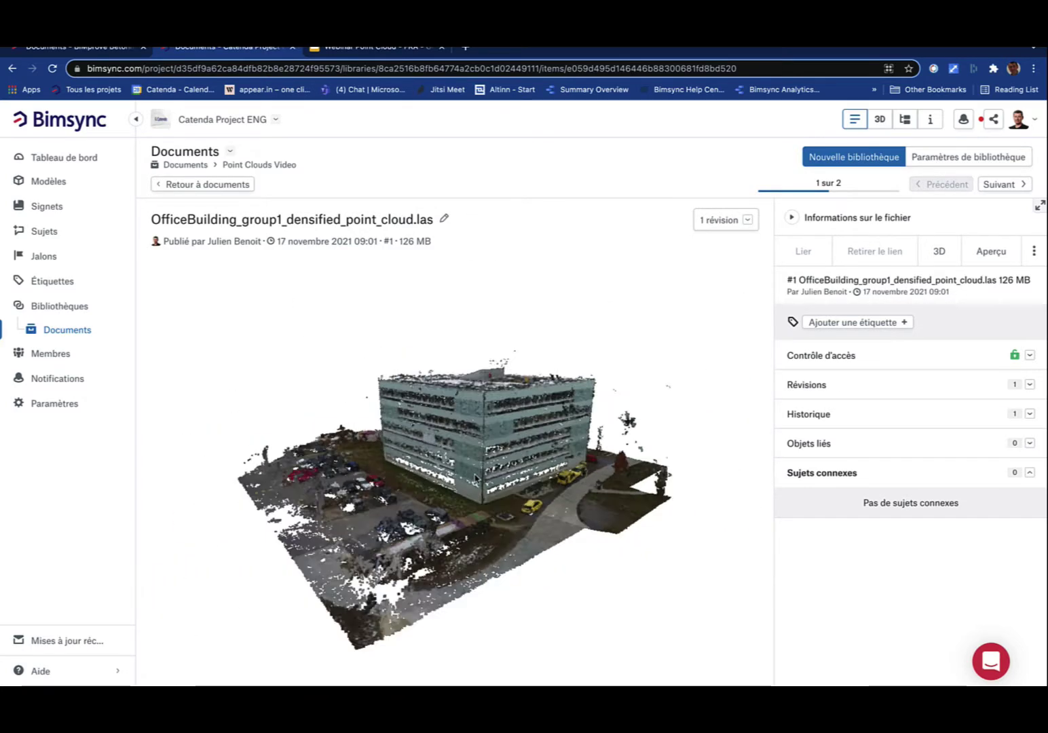
{"action": "left_click_drag", "start_coordinate": [480, 469], "coordinate": [341, 430]}
{"action": "left_click", "coordinate": [210, 185]}
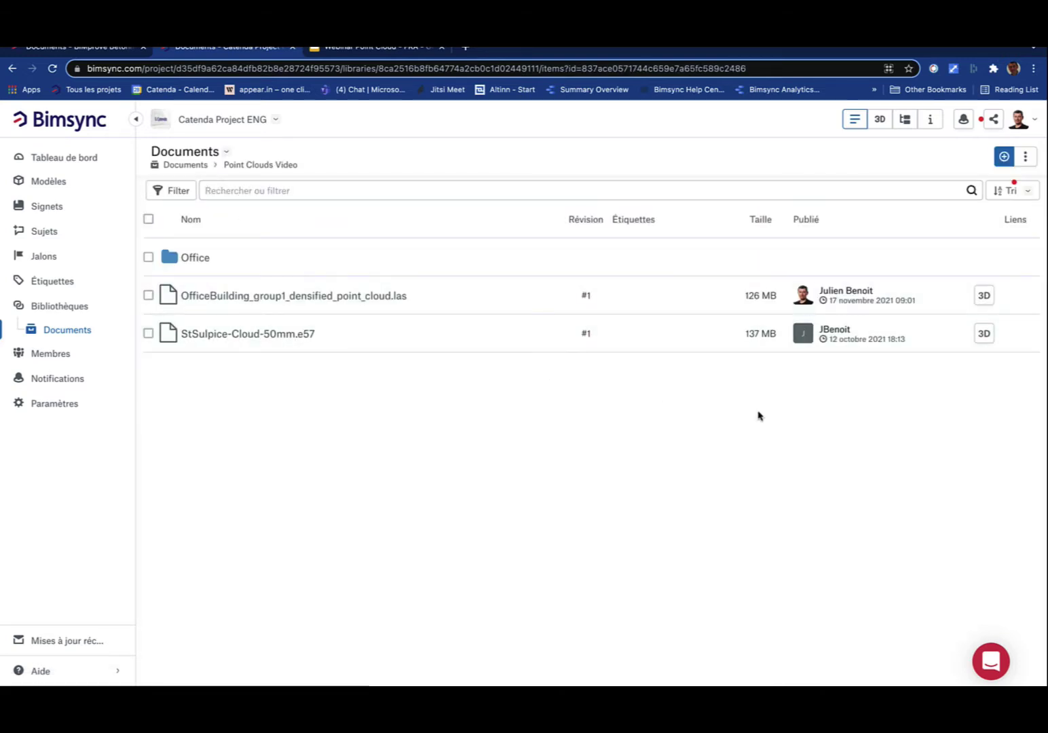
Load the StSulpice-Cloud-50mm.e57 point cloud in the 3D viewer and bring the church into close view
{"action": "left_click", "coordinate": [984, 333]}
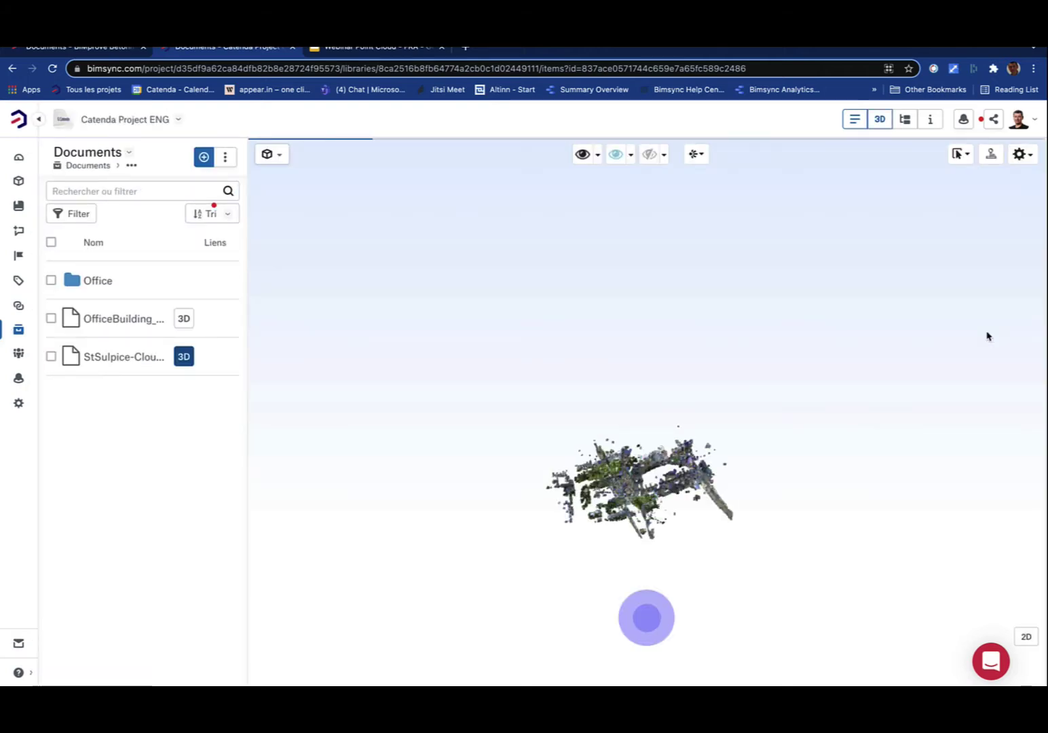
{"action": "scroll", "coordinate": [631, 527], "scroll_direction": "up", "scroll_amount": 5}
{"action": "mouse_move", "coordinate": [646, 618]}
{"action": "left_mouse_down"}
{"action": "mouse_move", "coordinate": [733, 278]}
{"action": "mouse_move", "coordinate": [681, 328]}
{"action": "mouse_move", "coordinate": [652, 244]}
{"action": "mouse_move", "coordinate": [646, 429]}
{"action": "left_mouse_up"}
{"action": "scroll", "coordinate": [646, 618], "scroll_direction": "up", "scroll_amount": 5}
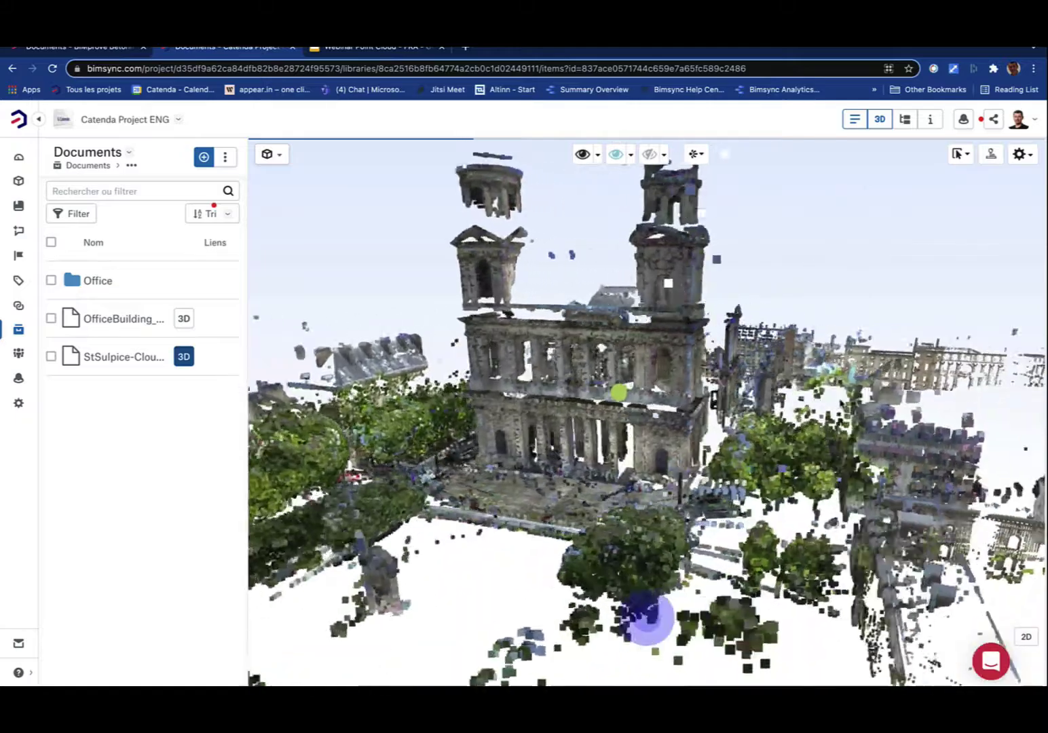
Examine the church's front facade, columns and forecourt in the point cloud from different distances and angles
{"action": "left_click_drag", "start_coordinate": [646, 618], "coordinate": [780, 610]}
{"action": "scroll", "coordinate": [653, 421], "scroll_direction": "up", "scroll_amount": 6}
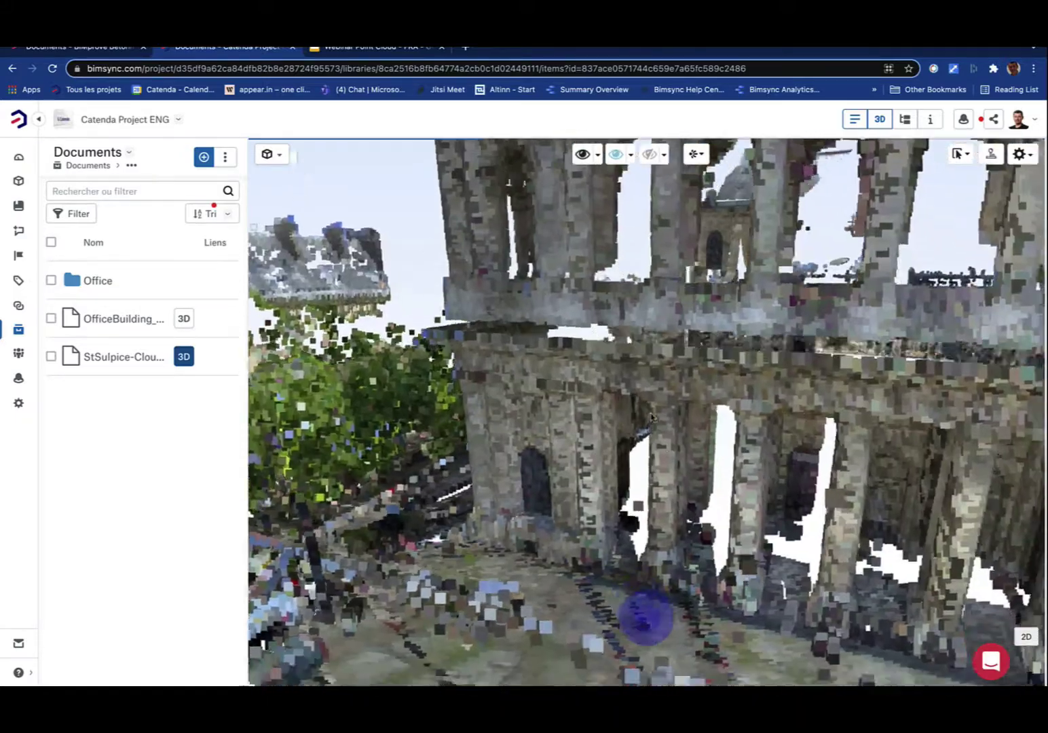
{"action": "scroll", "coordinate": [651, 417], "scroll_direction": "down", "scroll_amount": 6}
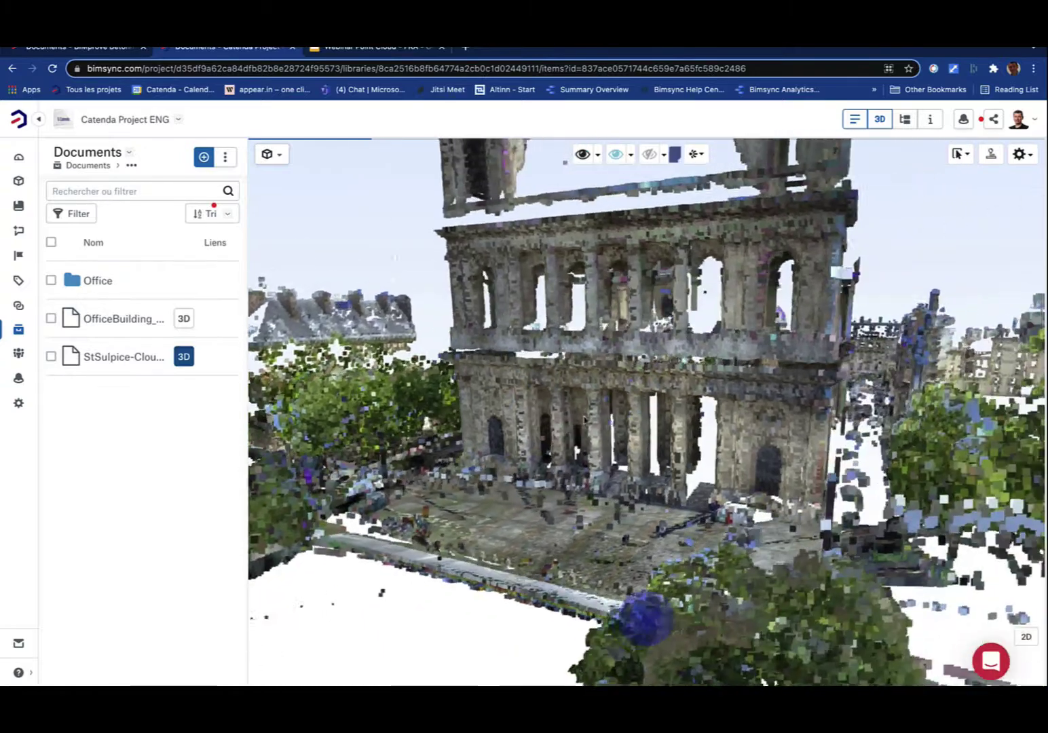
{"action": "scroll", "coordinate": [585, 420], "scroll_direction": "up", "scroll_amount": 3}
{"action": "left_click_drag", "start_coordinate": [585, 420], "coordinate": [608, 422]}
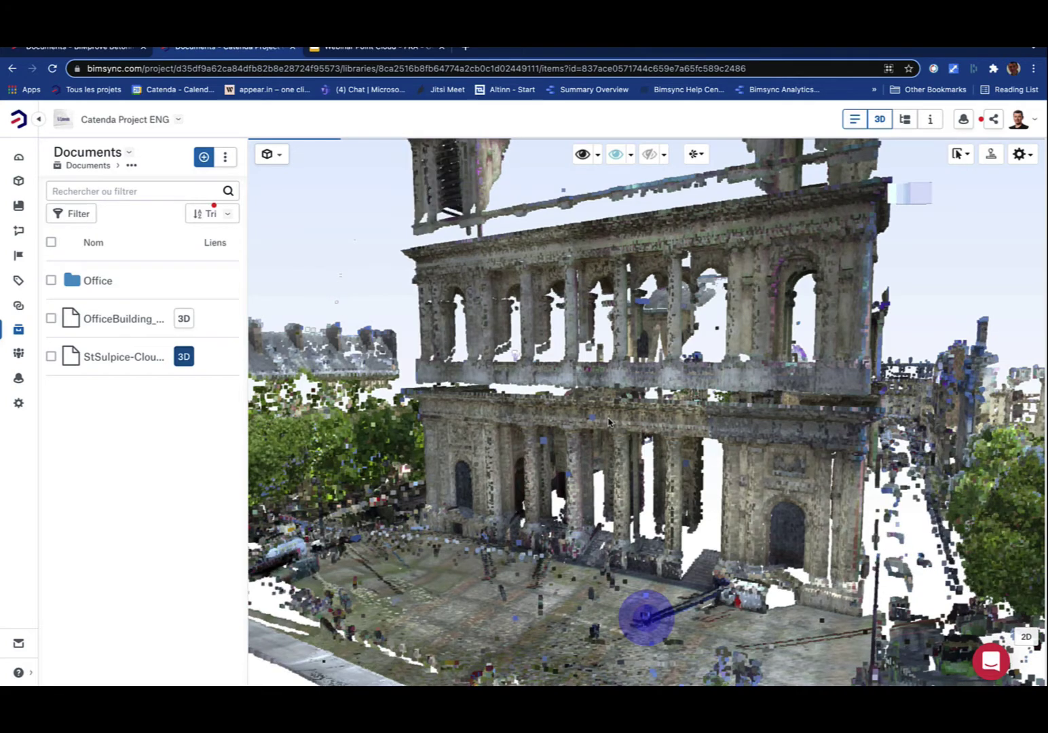
{"action": "left_click_drag", "start_coordinate": [607, 418], "coordinate": [602, 399]}
{"action": "mouse_move", "coordinate": [669, 405]}
{"action": "left_mouse_down"}
{"action": "mouse_move", "coordinate": [704, 484]}
{"action": "mouse_move", "coordinate": [732, 416]}
{"action": "mouse_move", "coordinate": [695, 619]}
{"action": "mouse_move", "coordinate": [671, 600]}
{"action": "left_mouse_up"}
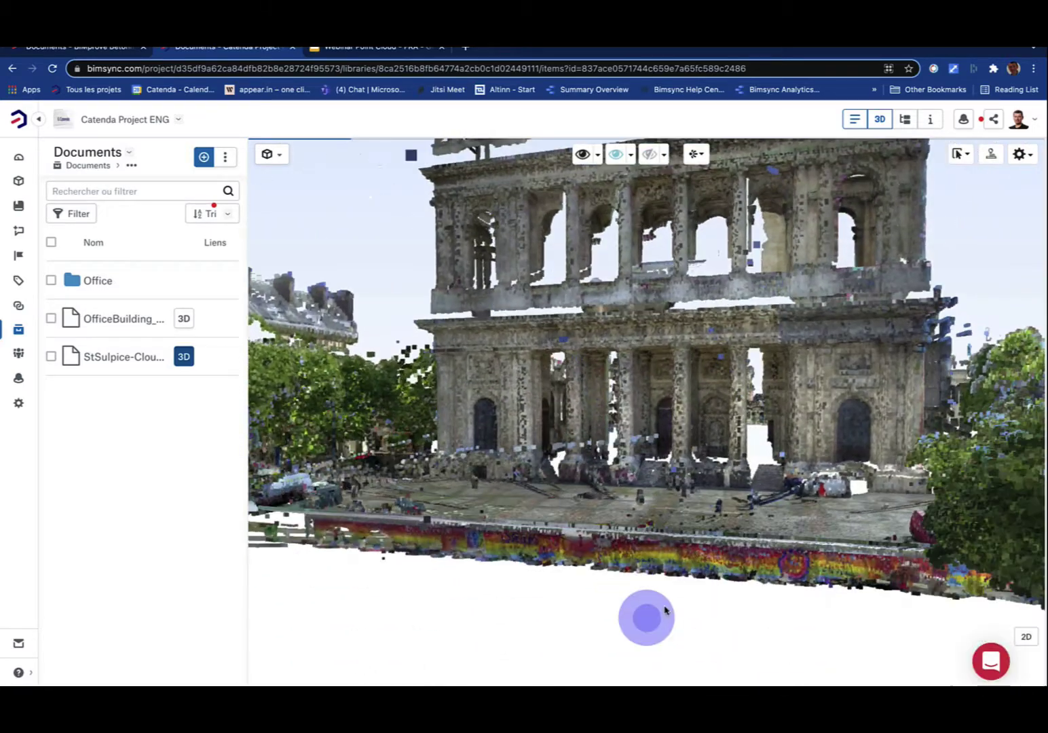
{"action": "mouse_move", "coordinate": [641, 625]}
{"action": "right_mouse_down"}
{"action": "mouse_move", "coordinate": [645, 564]}
{"action": "mouse_move", "coordinate": [577, 514]}
{"action": "mouse_move", "coordinate": [623, 502]}
{"action": "right_mouse_up"}
{"action": "mouse_move", "coordinate": [622, 503]}
{"action": "left_mouse_down"}
{"action": "mouse_move", "coordinate": [847, 527]}
{"action": "mouse_move", "coordinate": [715, 539]}
{"action": "mouse_move", "coordinate": [671, 505]}
{"action": "mouse_move", "coordinate": [690, 531]}
{"action": "mouse_move", "coordinate": [799, 519]}
{"action": "mouse_move", "coordinate": [656, 507]}
{"action": "left_mouse_up"}
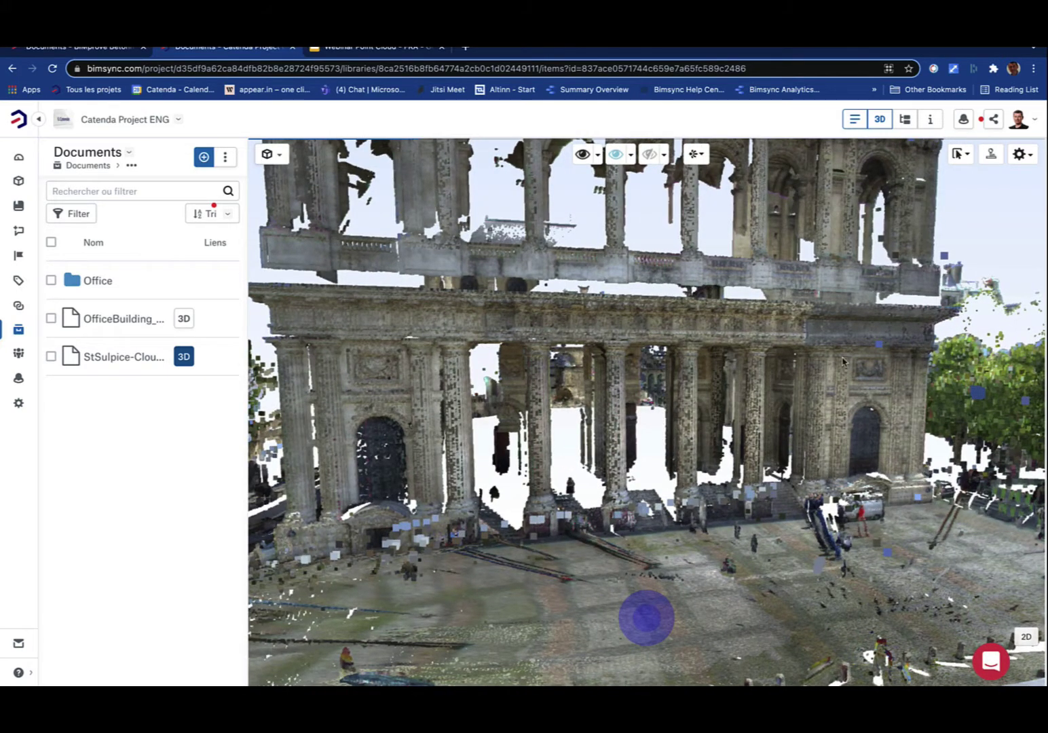
Hide the document list to give the 3D viewer the full width
{"action": "left_click", "coordinate": [862, 122]}
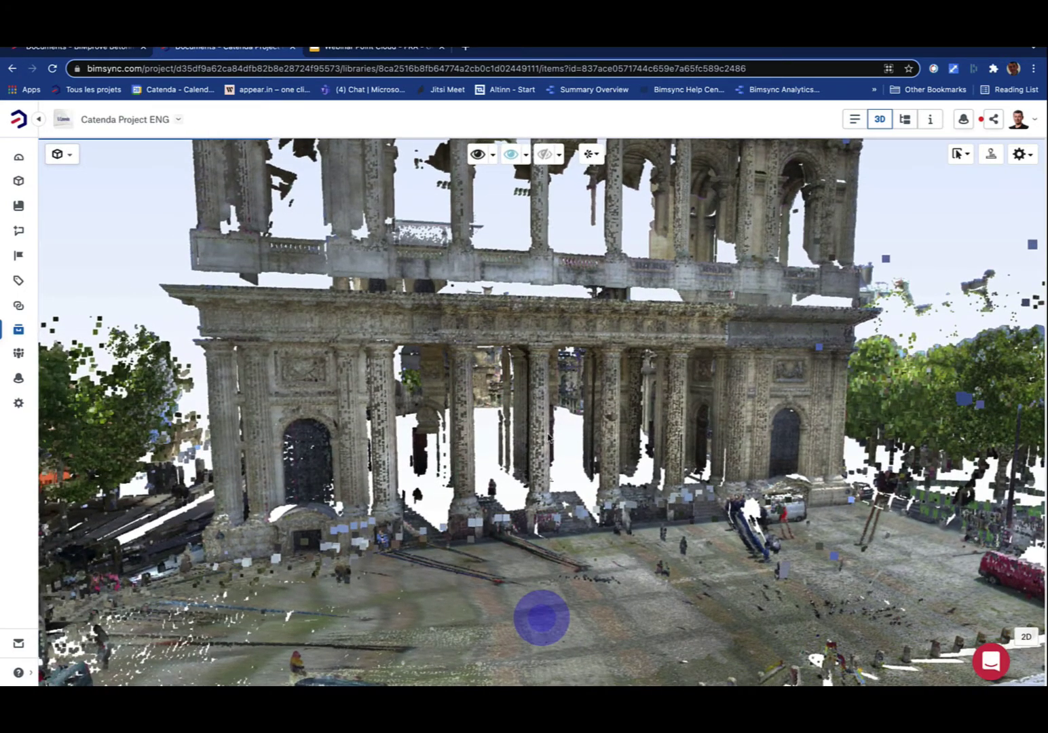
{"action": "mouse_move", "coordinate": [549, 438]}
{"action": "left_mouse_down"}
{"action": "mouse_move", "coordinate": [687, 481]}
{"action": "mouse_move", "coordinate": [554, 429]}
{"action": "mouse_move", "coordinate": [558, 459]}
{"action": "left_mouse_up"}
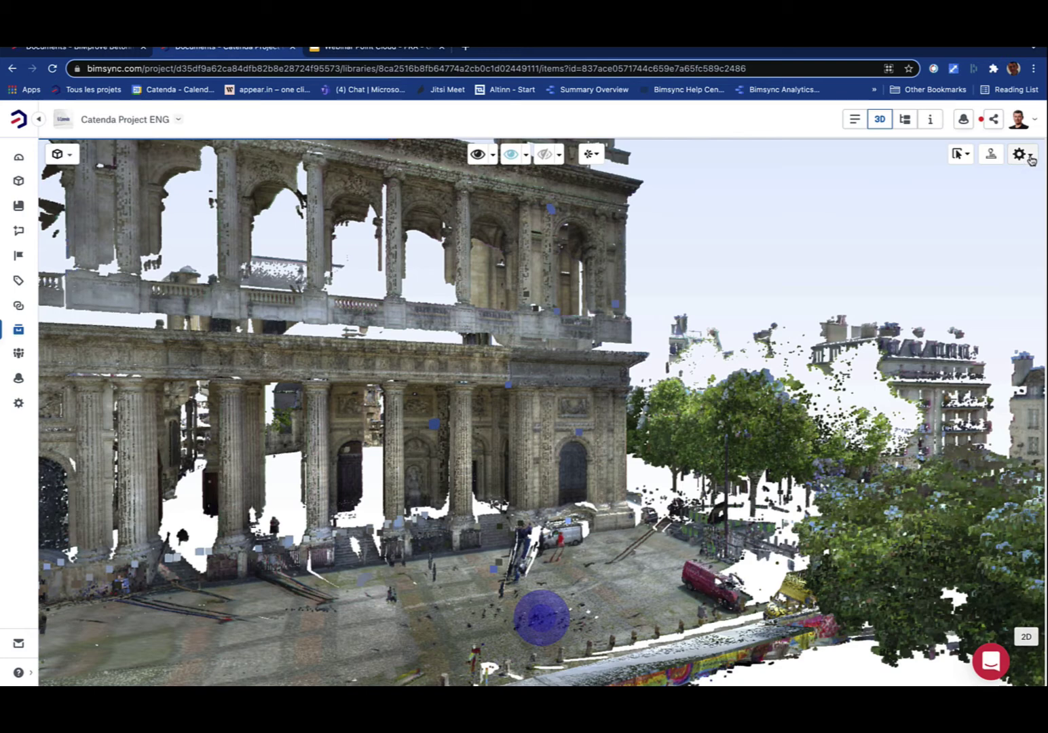
Review the point budget among the point cloud parameters in the 3D viewer settings and return to the model
{"action": "left_click", "coordinate": [1021, 155]}
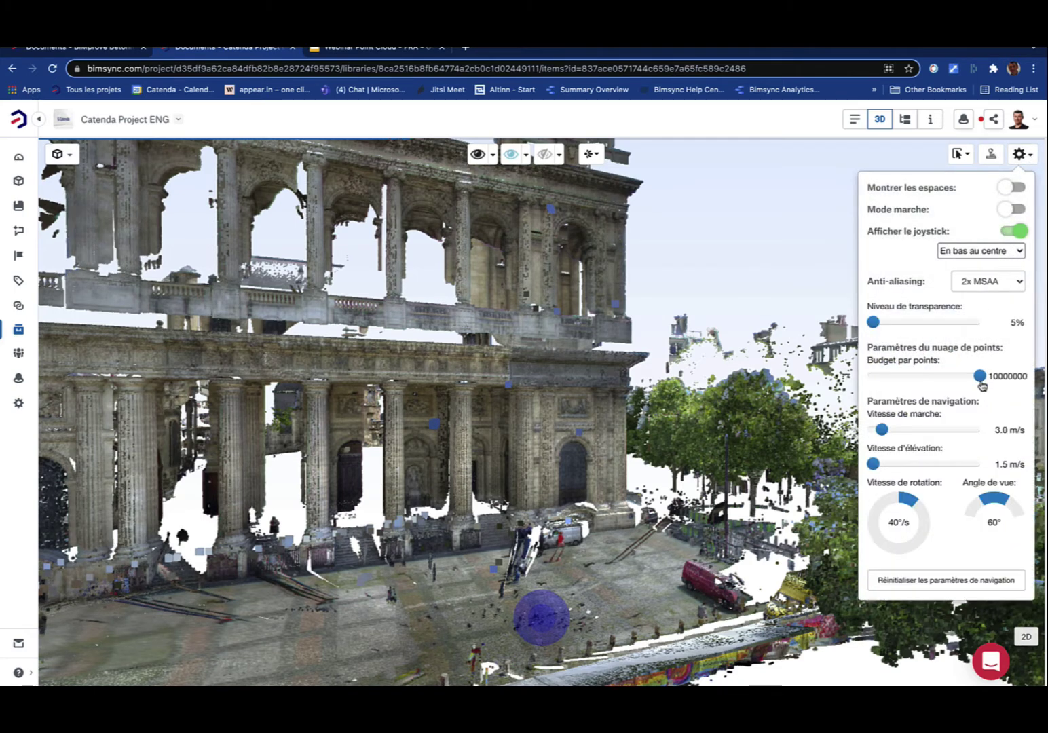
{"action": "left_click_drag", "start_coordinate": [972, 381], "coordinate": [995, 381]}
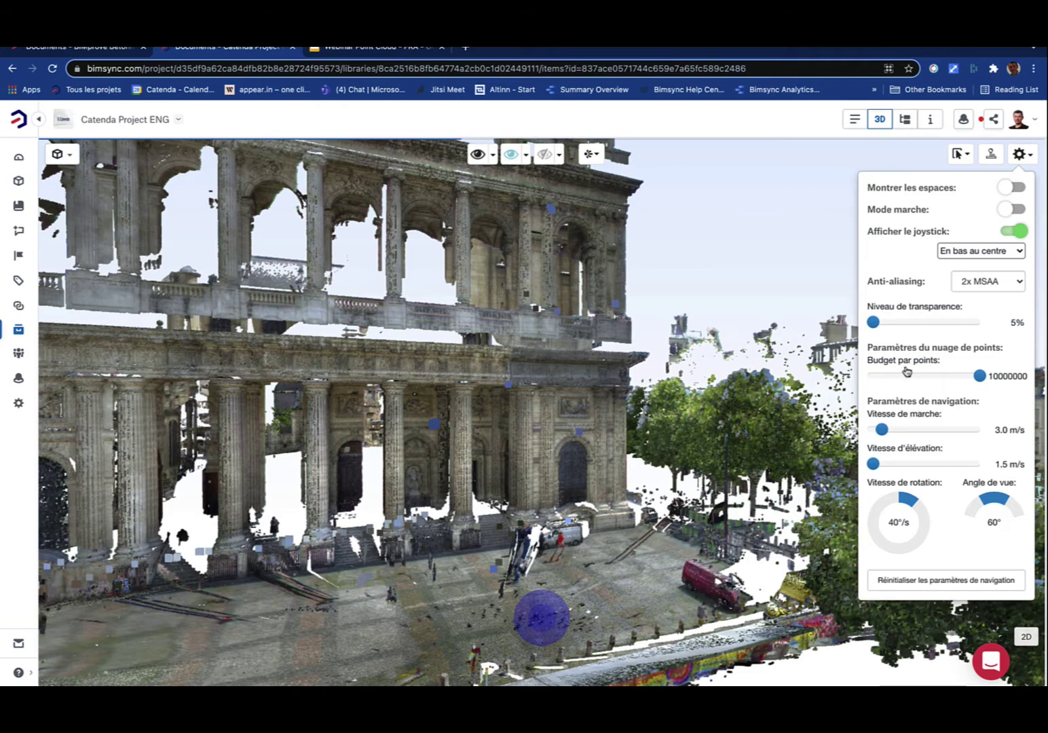
{"action": "left_click_drag", "start_coordinate": [774, 325], "coordinate": [845, 312]}
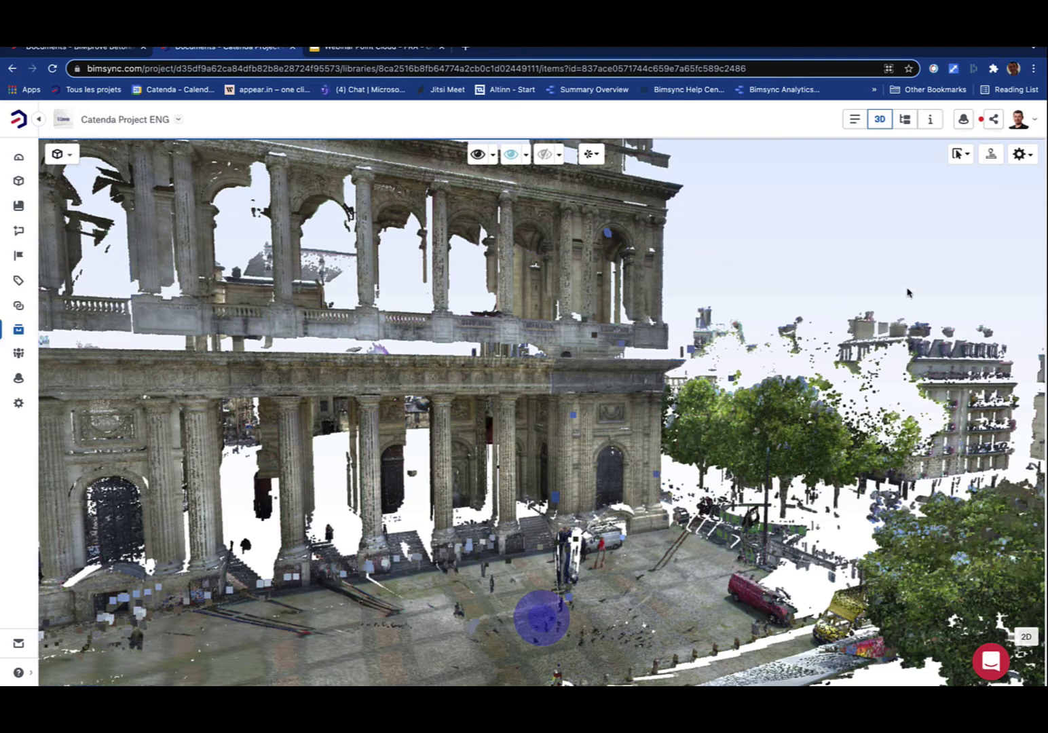
Try a point budget of 5000000 for the point cloud, restore it to 10000000, and close the viewer settings
{"action": "left_click", "coordinate": [1026, 156]}
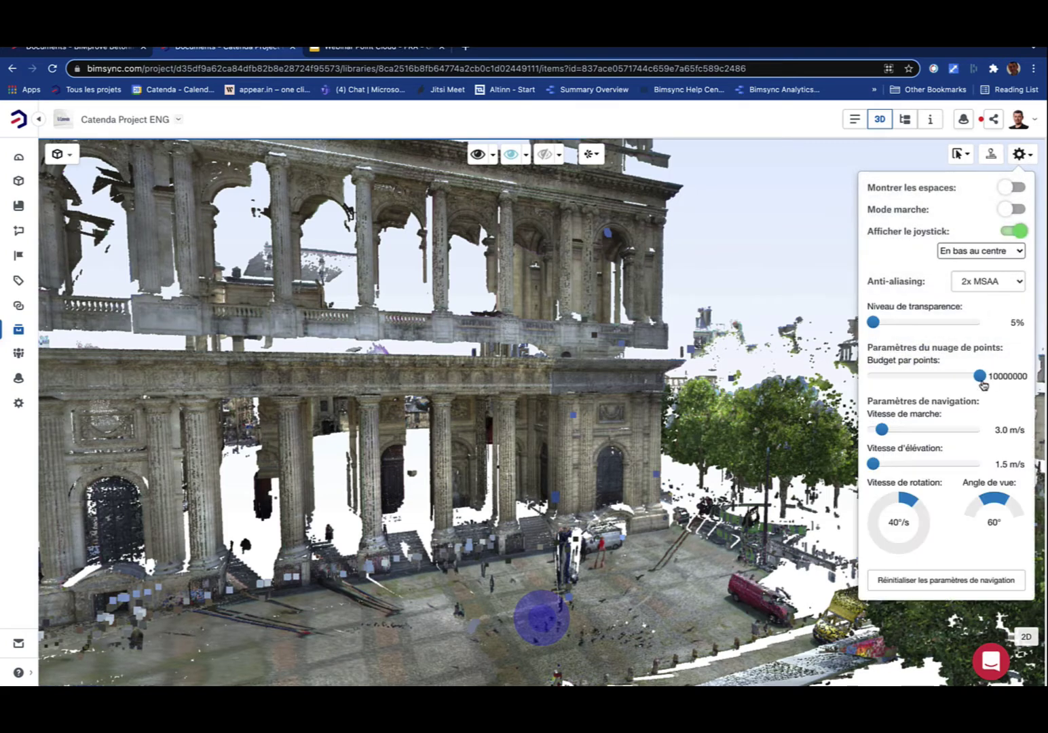
{"action": "left_click", "coordinate": [922, 378]}
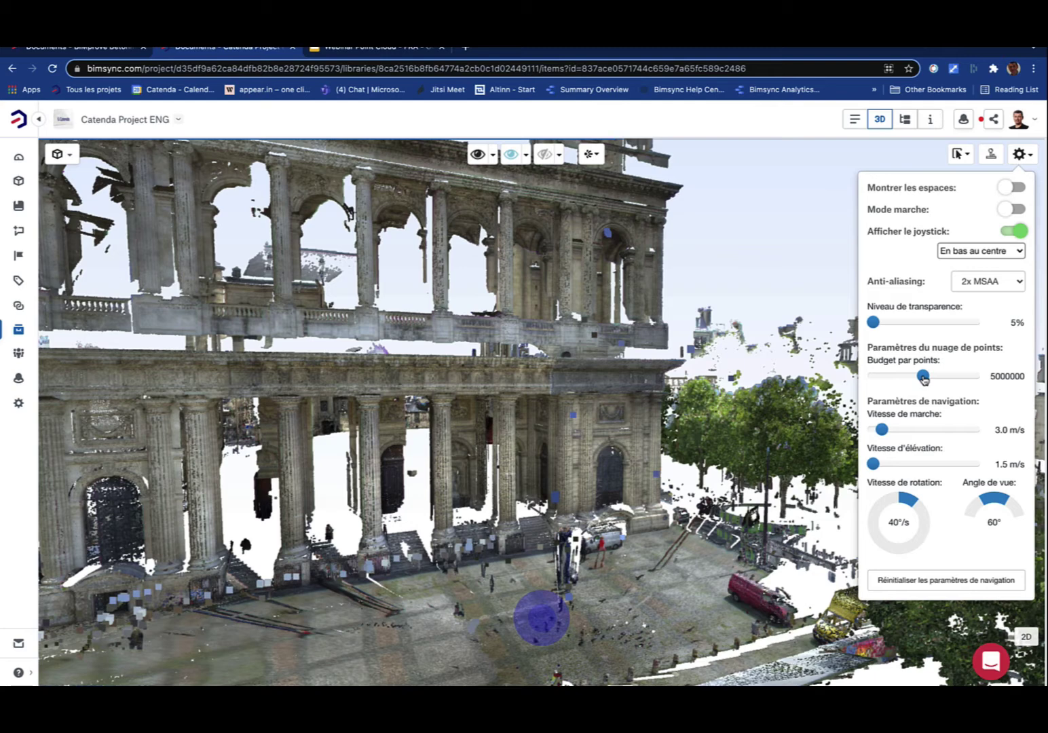
{"action": "left_click_drag", "start_coordinate": [924, 380], "coordinate": [1009, 379]}
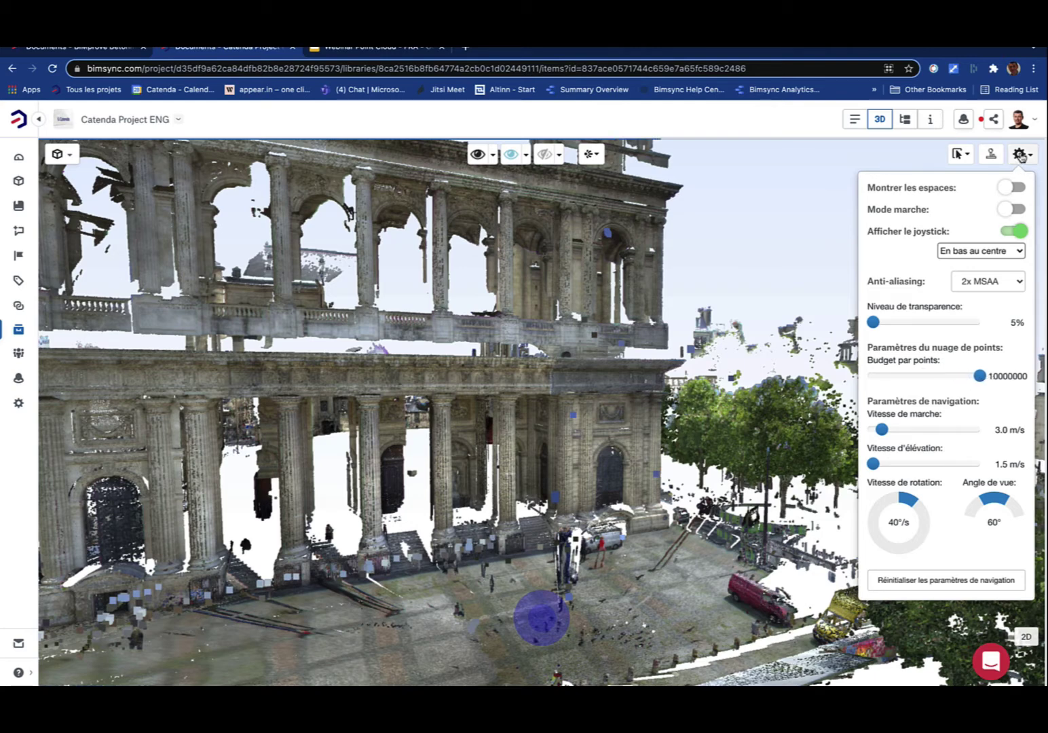
{"action": "left_click", "coordinate": [1020, 155]}
Open the display parameters of the StSulpice-Cloud-50mm.e57 point cloud and set its attribute to intensity
{"action": "left_click_drag", "start_coordinate": [781, 312], "coordinate": [672, 334]}
{"action": "left_click_drag", "start_coordinate": [613, 371], "coordinate": [617, 341]}
{"action": "scroll", "coordinate": [617, 343], "scroll_direction": "up", "scroll_amount": 2}
{"action": "scroll", "coordinate": [614, 345], "scroll_direction": "up", "scroll_amount": 2}
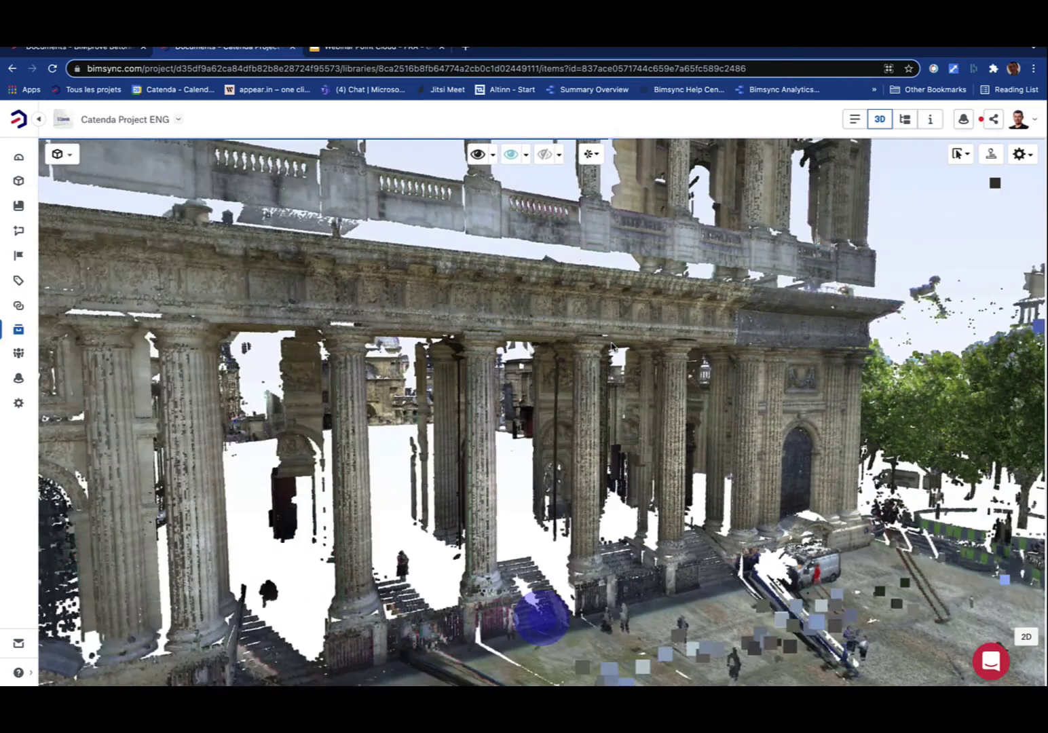
{"action": "mouse_move", "coordinate": [645, 339]}
{"action": "left_mouse_down"}
{"action": "mouse_move", "coordinate": [407, 346]}
{"action": "mouse_move", "coordinate": [423, 329]}
{"action": "mouse_move", "coordinate": [375, 333]}
{"action": "left_mouse_up"}
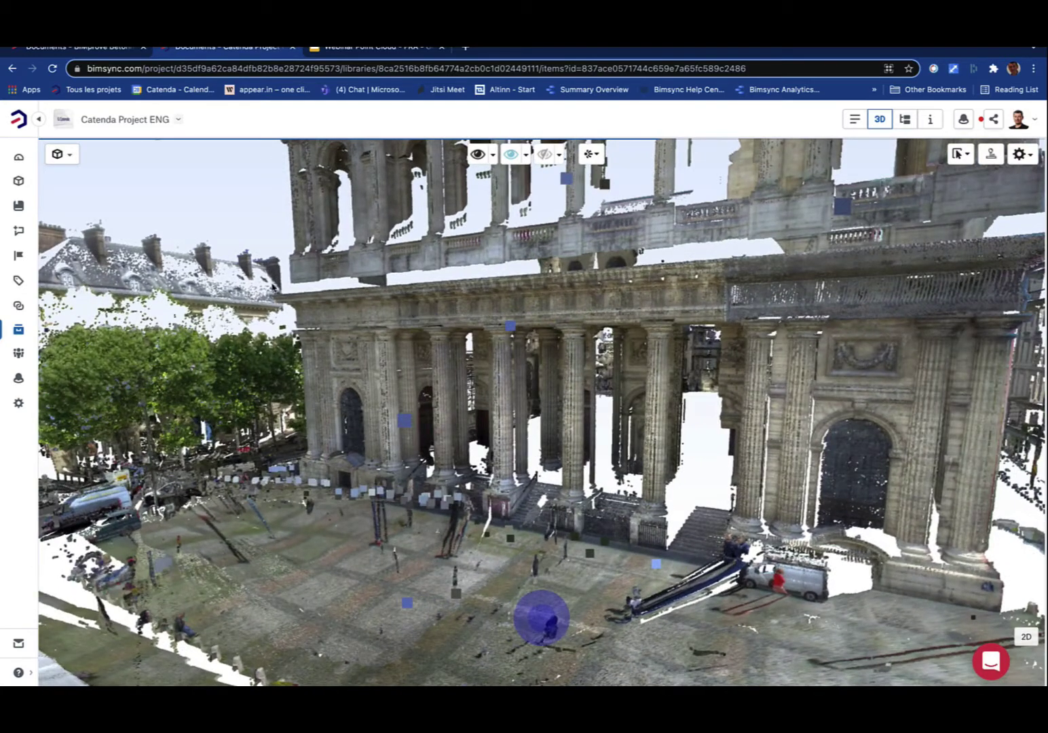
{"action": "left_click", "coordinate": [74, 158]}
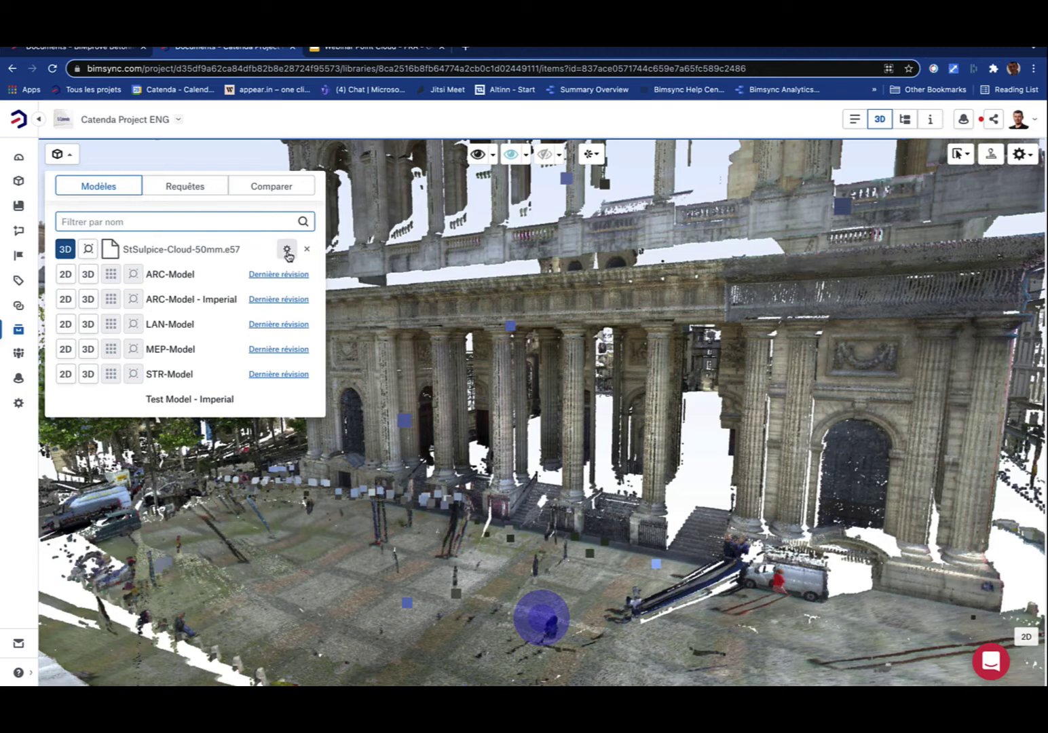
{"action": "left_click", "coordinate": [288, 253]}
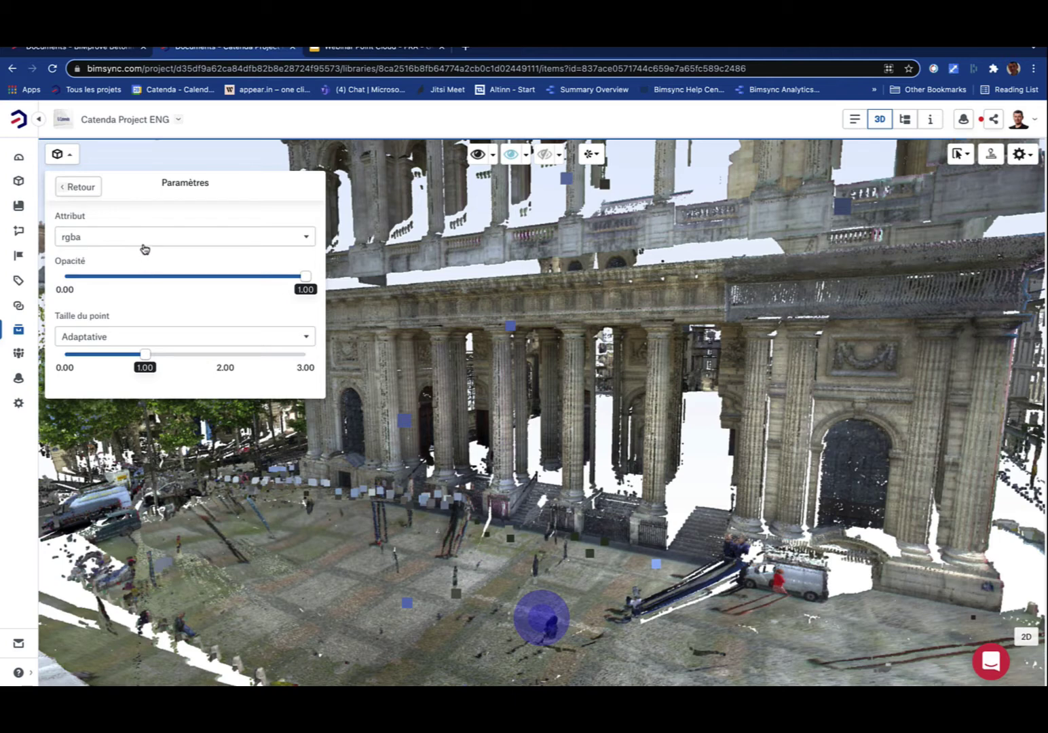
{"action": "left_click", "coordinate": [143, 240]}
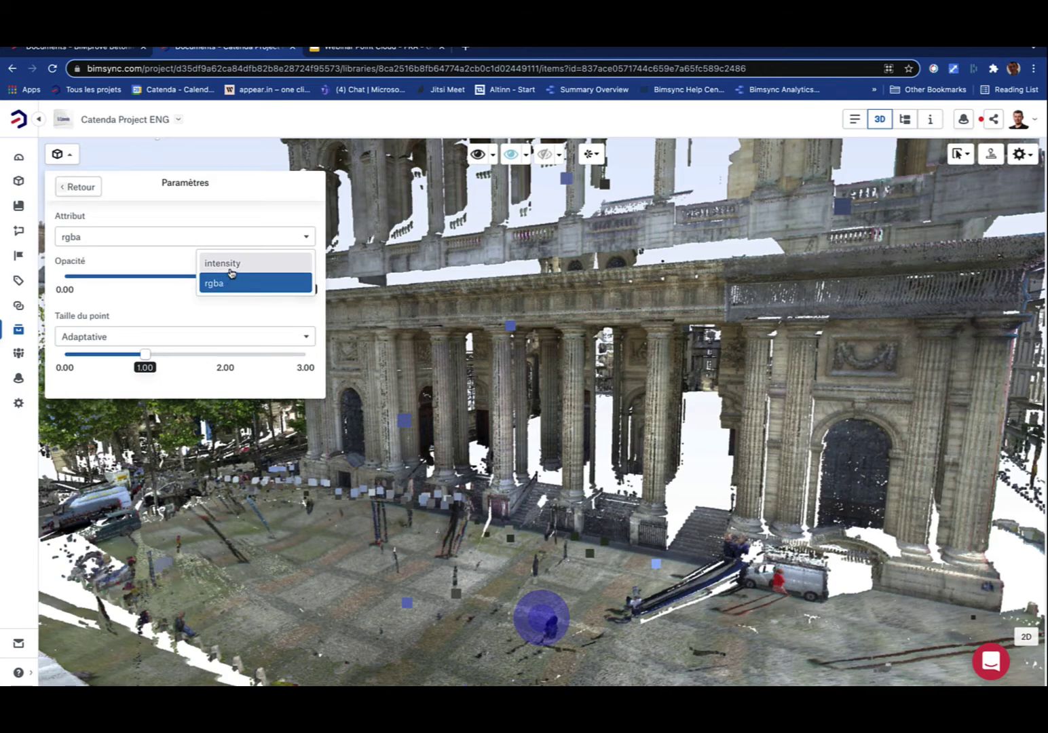
{"action": "left_click", "coordinate": [231, 271]}
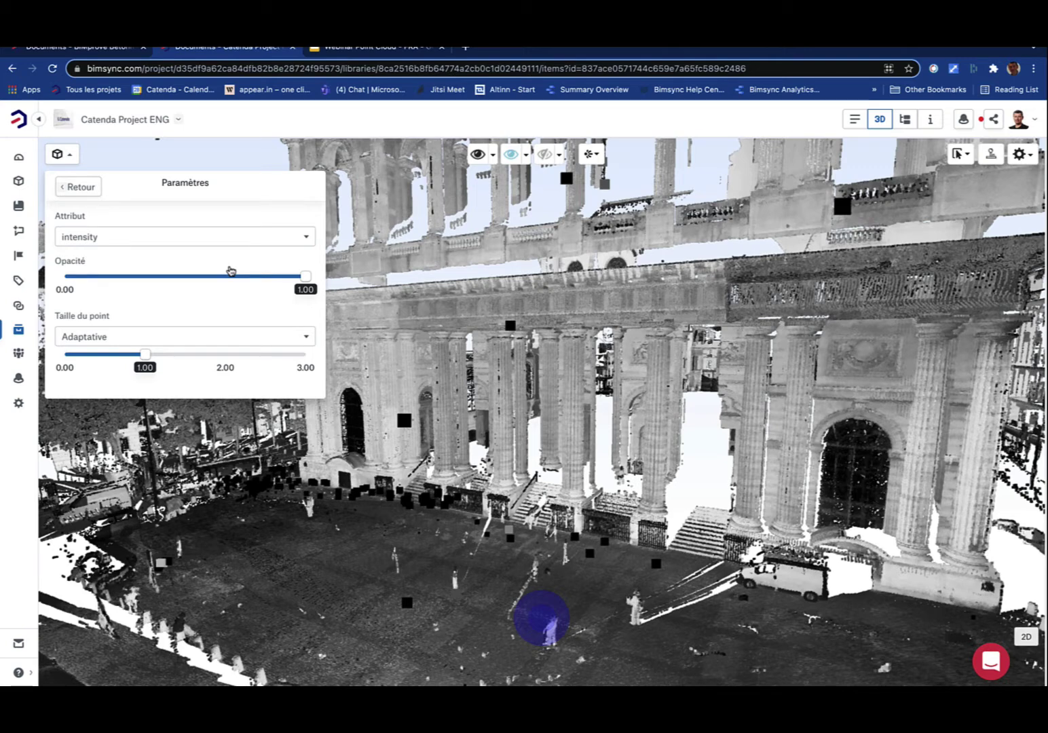
Compare the colouring by switching the point cloud's attribute to rgba and back to intensity
{"action": "left_click", "coordinate": [247, 236]}
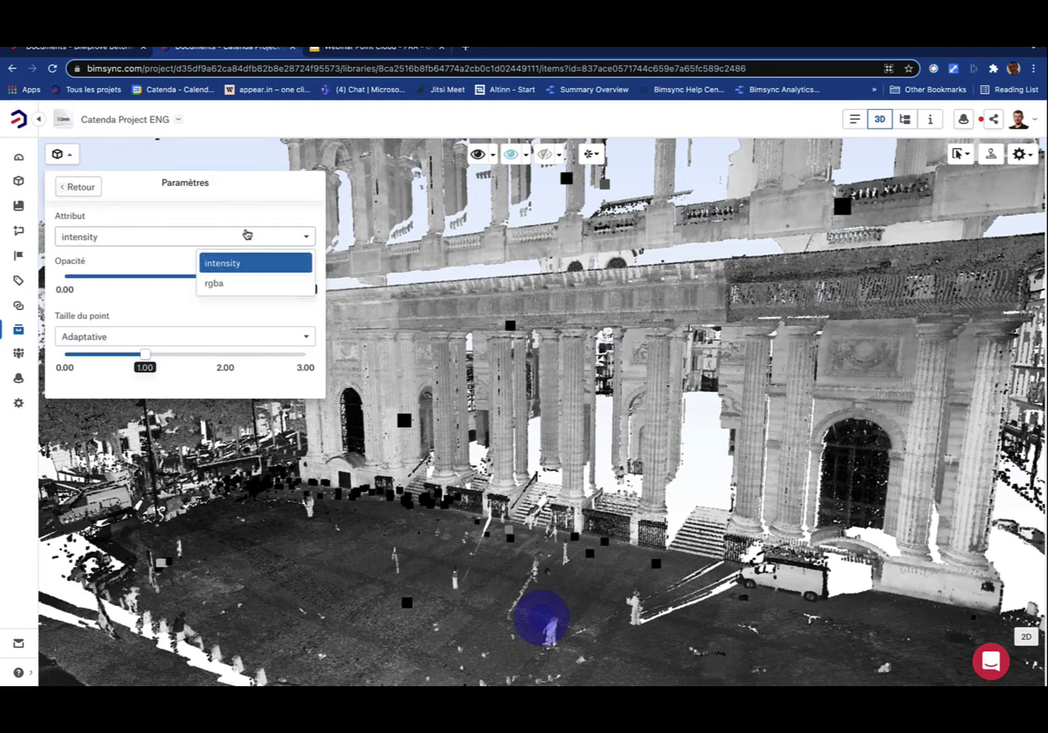
{"action": "left_click", "coordinate": [245, 288]}
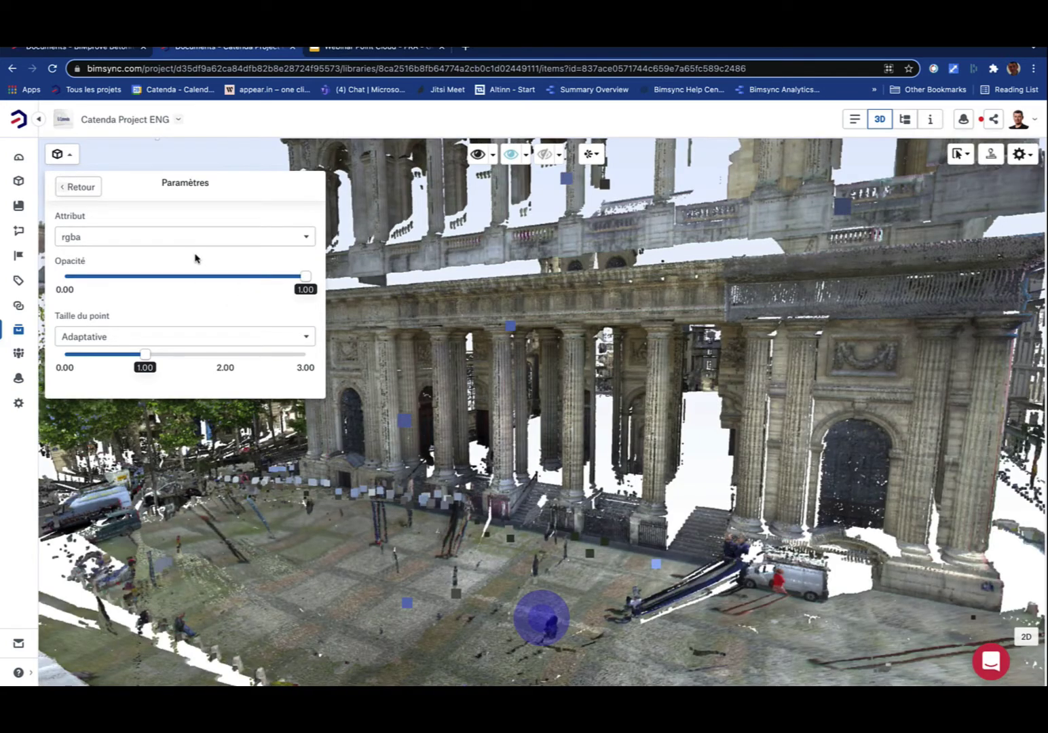
{"action": "left_click", "coordinate": [199, 242]}
{"action": "left_click", "coordinate": [234, 265]}
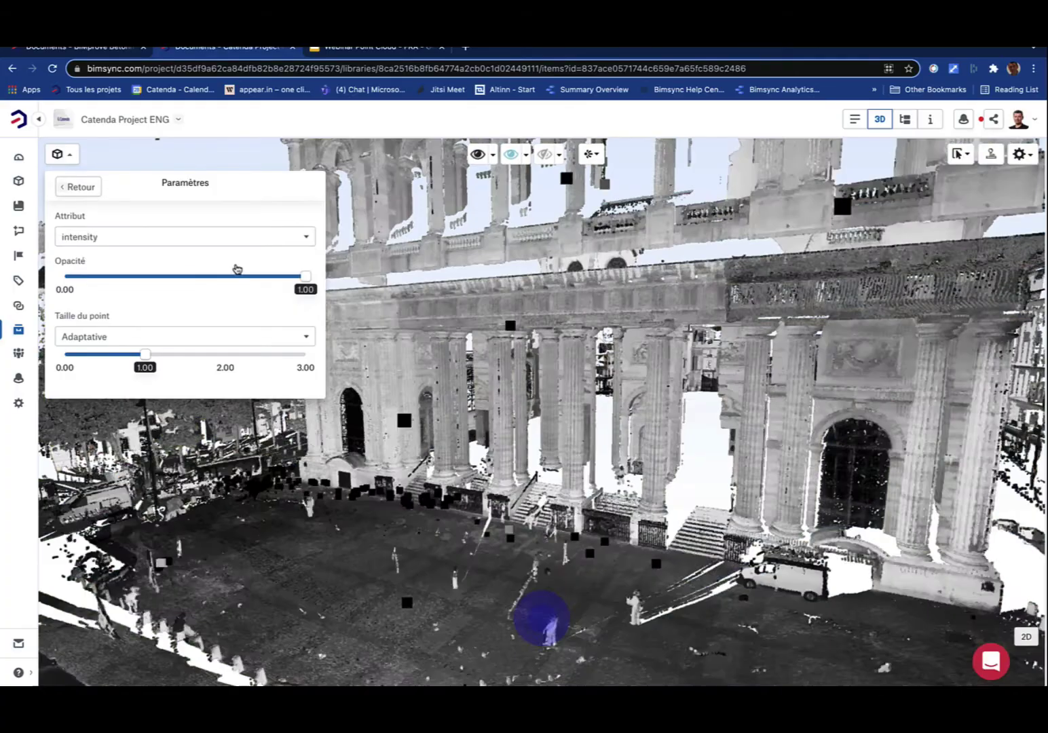
Open the display parameters of the StSulpice-Cloud-50mm.e57 point cloud and try its opacity, ending at 1.00
{"action": "mouse_move", "coordinate": [462, 391]}
{"action": "left_mouse_down"}
{"action": "mouse_move", "coordinate": [614, 410]}
{"action": "mouse_move", "coordinate": [517, 385]}
{"action": "mouse_move", "coordinate": [475, 390]}
{"action": "left_mouse_up"}
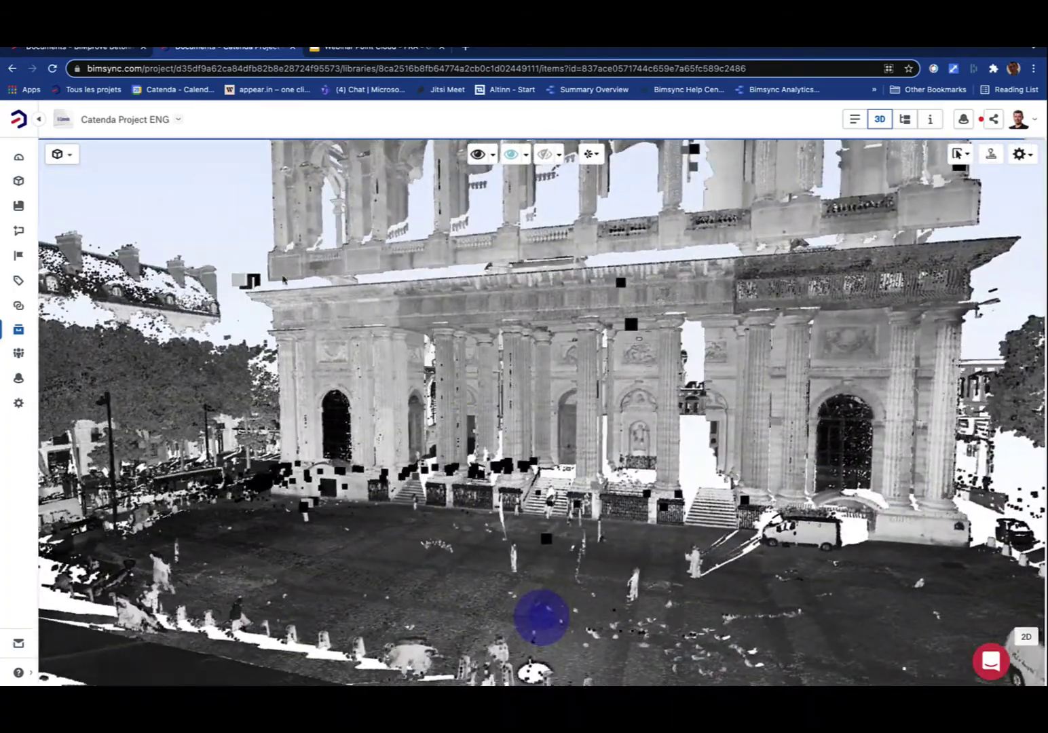
{"action": "left_click", "coordinate": [72, 155]}
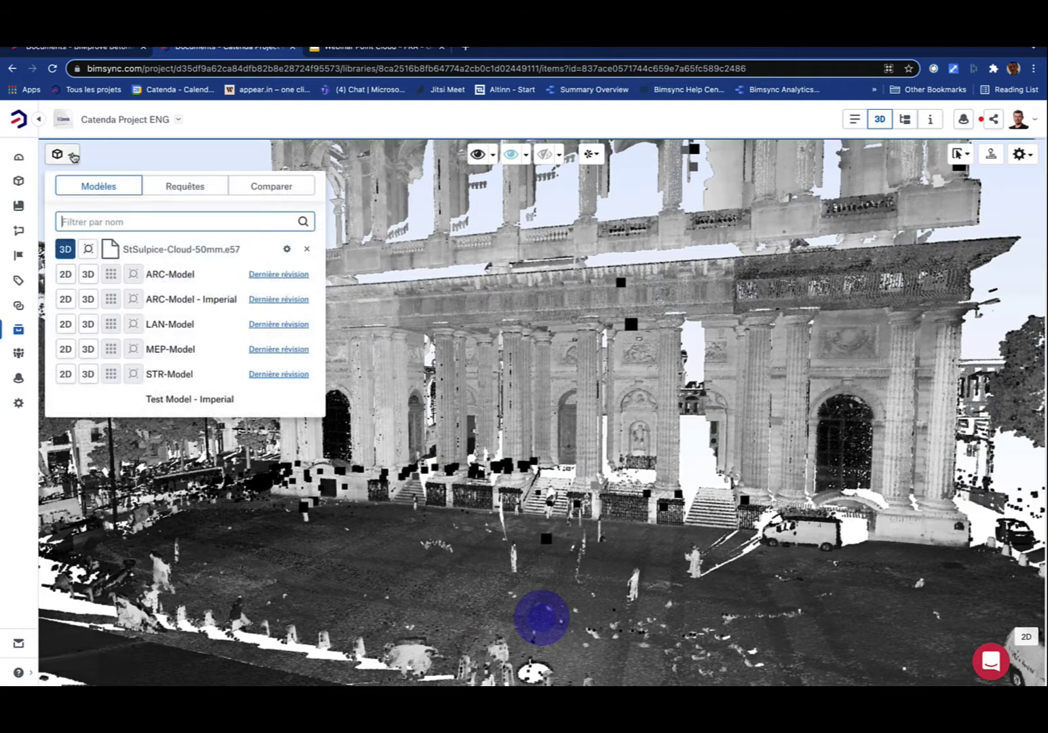
{"action": "left_click", "coordinate": [287, 249]}
{"action": "mouse_move", "coordinate": [305, 276]}
{"action": "left_mouse_down"}
{"action": "mouse_move", "coordinate": [122, 277]}
{"action": "mouse_move", "coordinate": [305, 277]}
{"action": "left_mouse_up"}
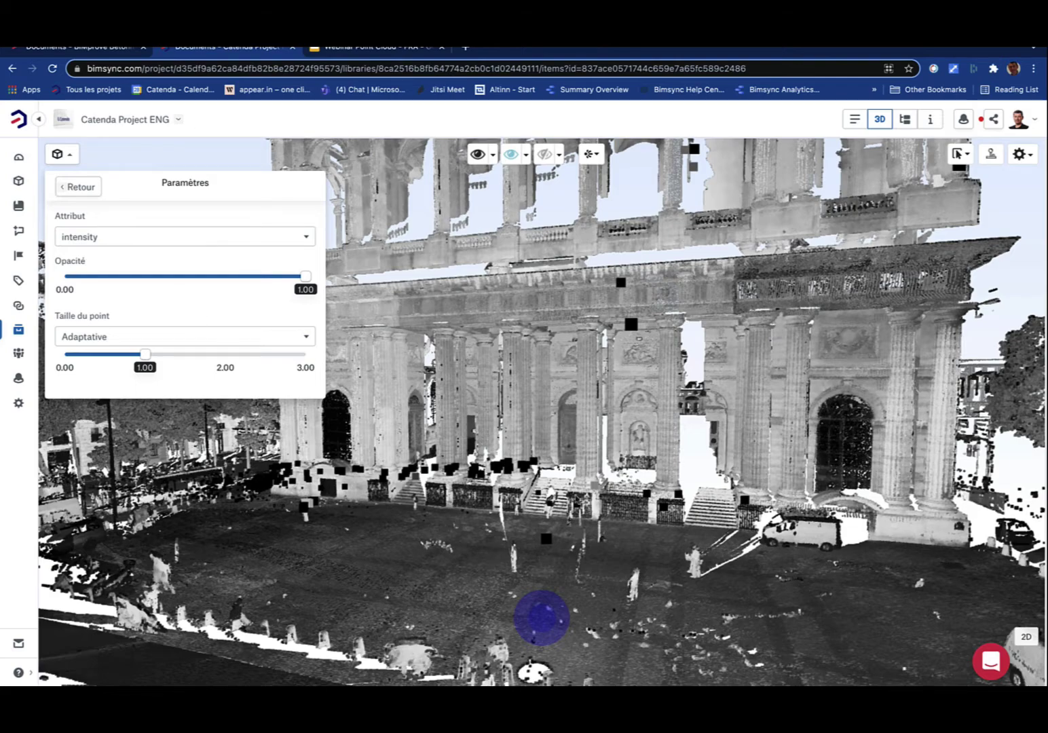
Set the StSulpice-Cloud-50mm.e57 point cloud's attribute to rgba
{"action": "scroll", "coordinate": [599, 462], "scroll_direction": "up", "scroll_amount": 5}
{"action": "right_click_drag", "start_coordinate": [686, 465], "coordinate": [445, 482]}
{"action": "left_click_drag", "start_coordinate": [445, 481], "coordinate": [411, 466]}
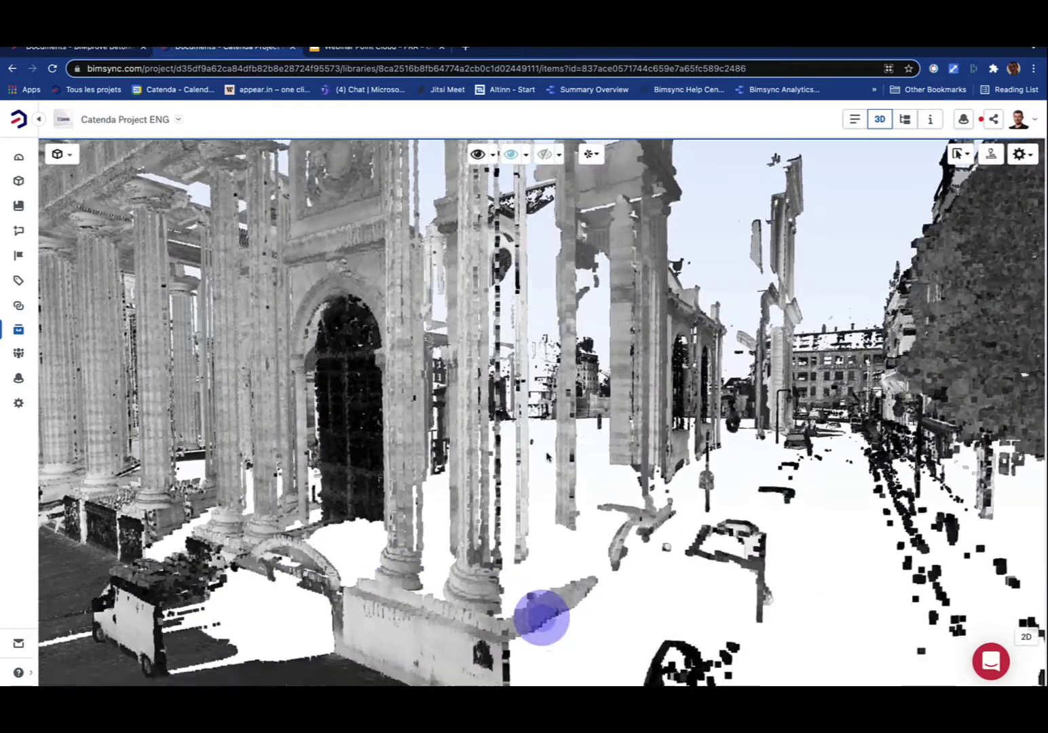
{"action": "right_click_drag", "start_coordinate": [545, 477], "coordinate": [551, 204]}
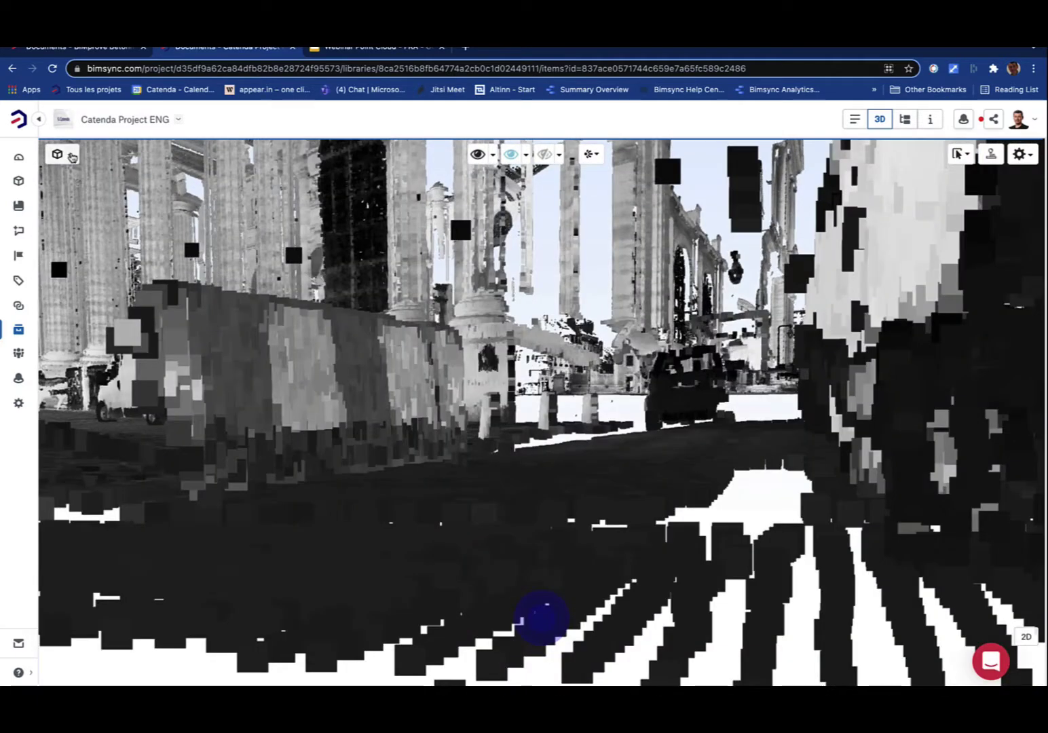
{"action": "left_click", "coordinate": [72, 157]}
{"action": "left_click", "coordinate": [285, 245]}
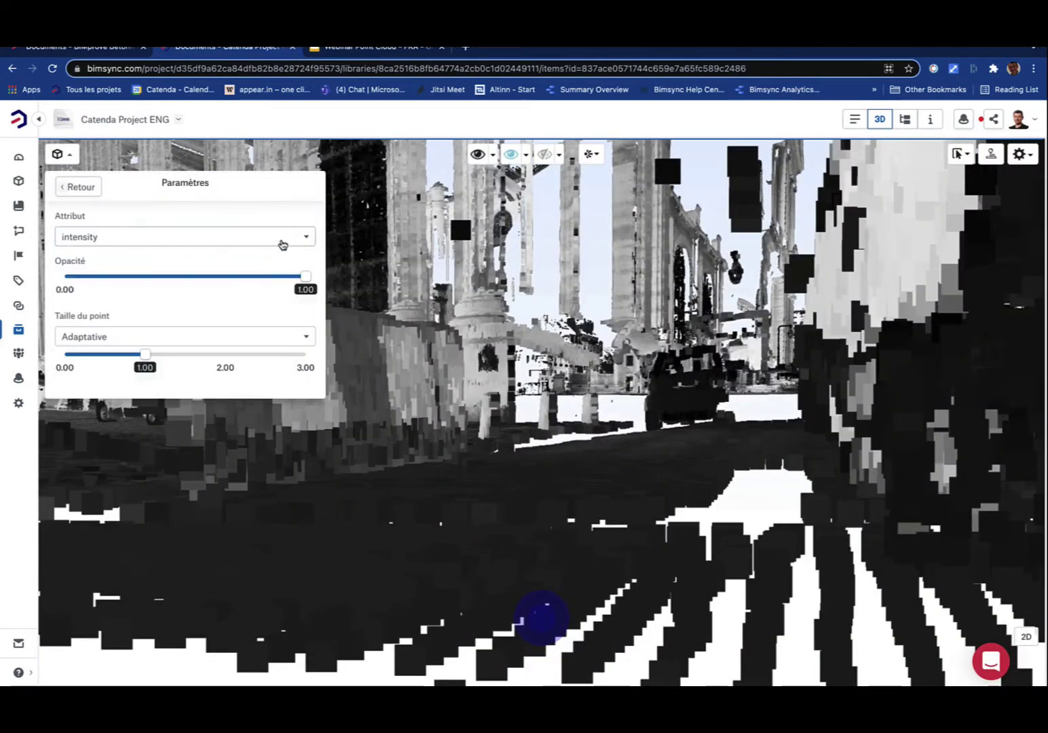
{"action": "left_click", "coordinate": [283, 245]}
{"action": "left_click", "coordinate": [239, 283]}
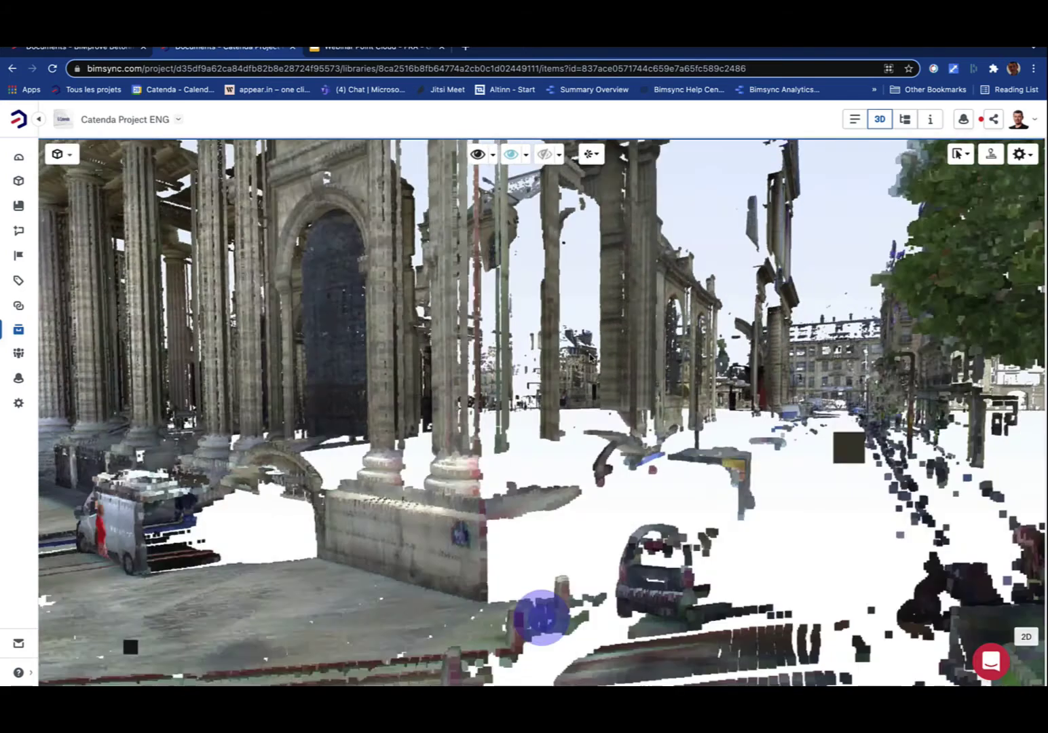
Examine the church colonnade, forecourt and fence in the rgba-coloured point cloud up close
{"action": "right_click_drag", "start_coordinate": [564, 242], "coordinate": [565, 347]}
{"action": "scroll", "coordinate": [582, 370], "scroll_direction": "down", "scroll_amount": 5}
{"action": "right_click_drag", "start_coordinate": [519, 475], "coordinate": [549, 322]}
{"action": "mouse_move", "coordinate": [499, 391]}
{"action": "left_mouse_down"}
{"action": "mouse_move", "coordinate": [551, 395]}
{"action": "mouse_move", "coordinate": [600, 424]}
{"action": "left_mouse_up"}
{"action": "scroll", "coordinate": [601, 424], "scroll_direction": "up", "scroll_amount": 5}
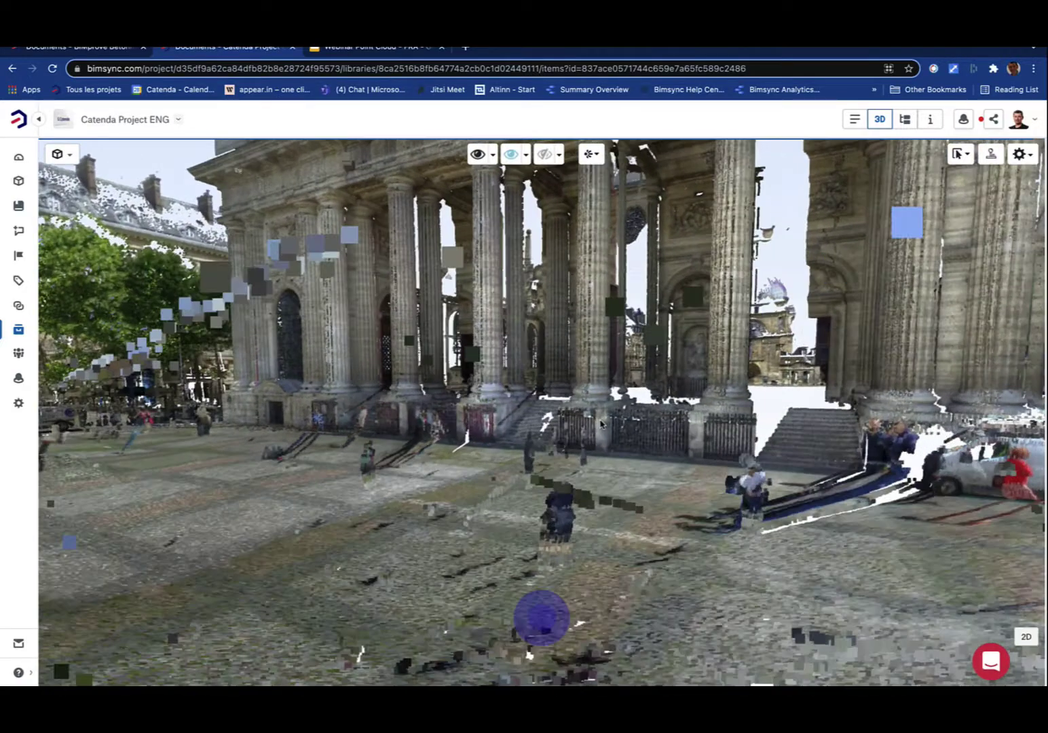
{"action": "scroll", "coordinate": [600, 425], "scroll_direction": "up", "scroll_amount": 10}
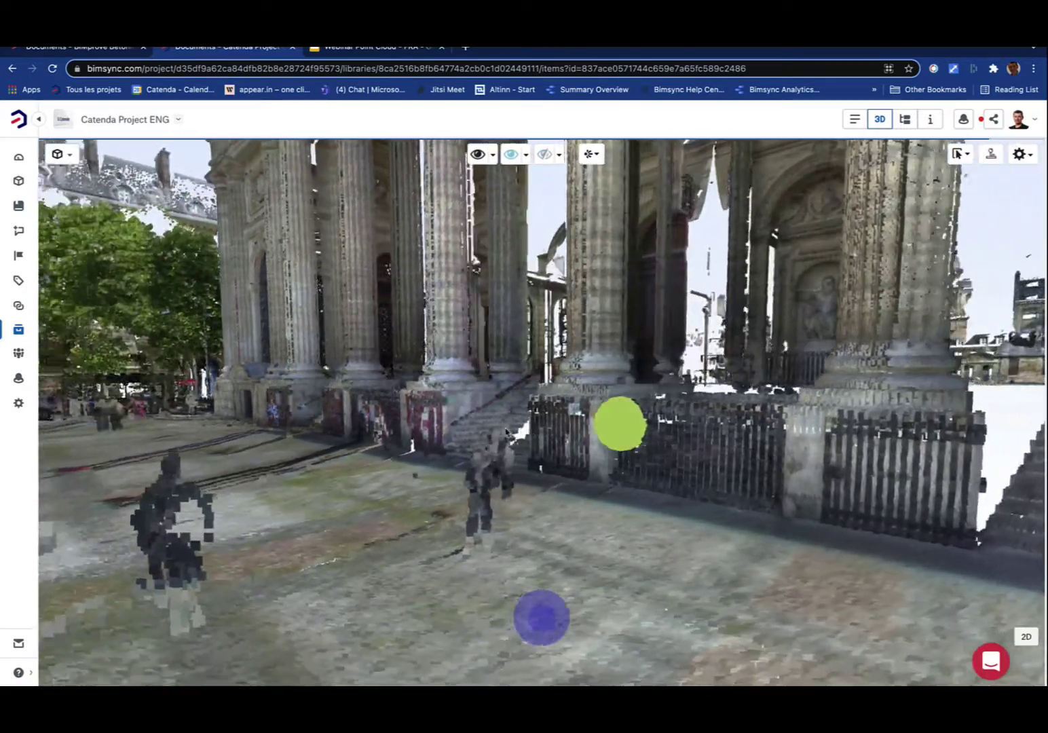
{"action": "scroll", "coordinate": [603, 428], "scroll_direction": "up", "scroll_amount": 5}
{"action": "scroll", "coordinate": [603, 428], "scroll_direction": "up", "scroll_amount": 5}
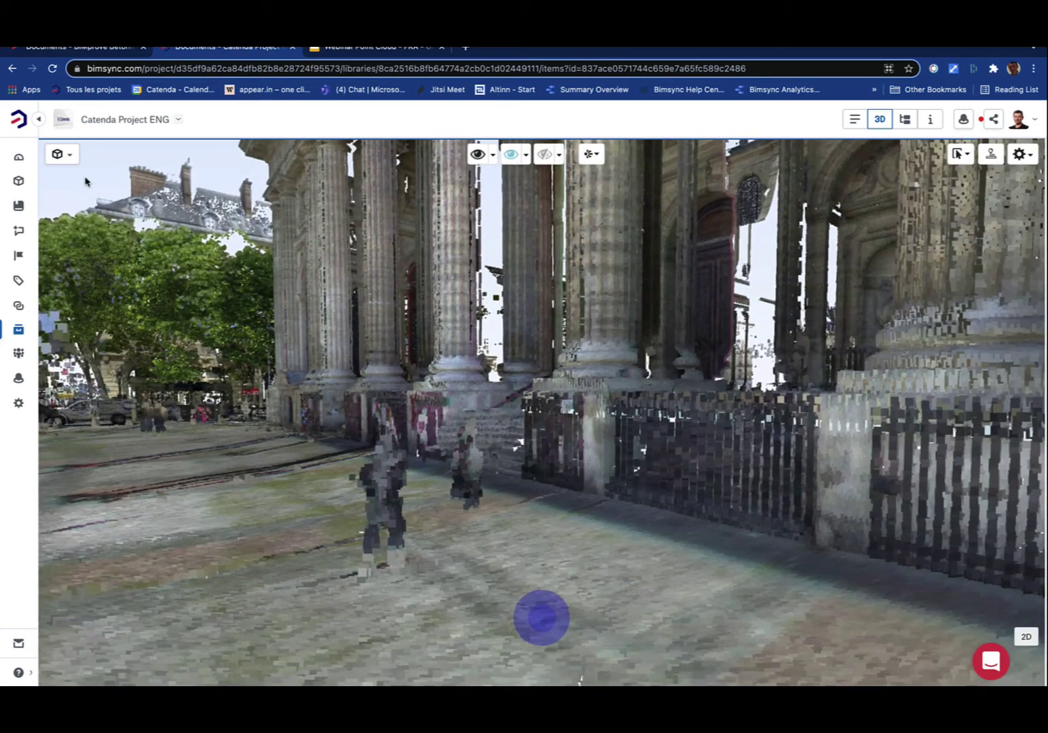
Set the StSulpice point cloud's point size to 0.20 in Adaptative mode and close the parameters
{"action": "left_click", "coordinate": [68, 154]}
{"action": "left_click", "coordinate": [283, 248]}
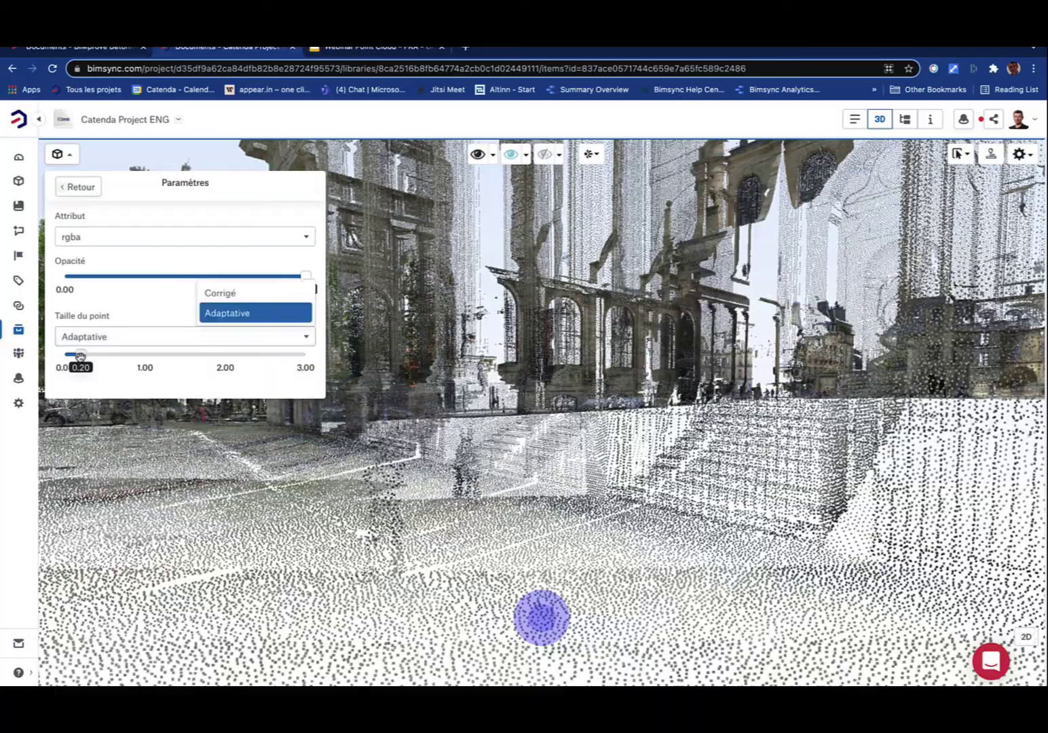
{"action": "left_click", "coordinate": [217, 165]}
Examine the church towers, facade and stairs with the small adaptive points, from the whole cloud down to close range
{"action": "left_click_drag", "start_coordinate": [381, 381], "coordinate": [603, 426]}
{"action": "right_click_drag", "start_coordinate": [602, 427], "coordinate": [747, 485]}
{"action": "left_click_drag", "start_coordinate": [429, 407], "coordinate": [583, 441]}
{"action": "left_click_drag", "start_coordinate": [382, 397], "coordinate": [594, 394]}
{"action": "left_click_drag", "start_coordinate": [387, 399], "coordinate": [539, 405]}
{"action": "scroll", "coordinate": [537, 405], "scroll_direction": "down", "scroll_amount": 10}
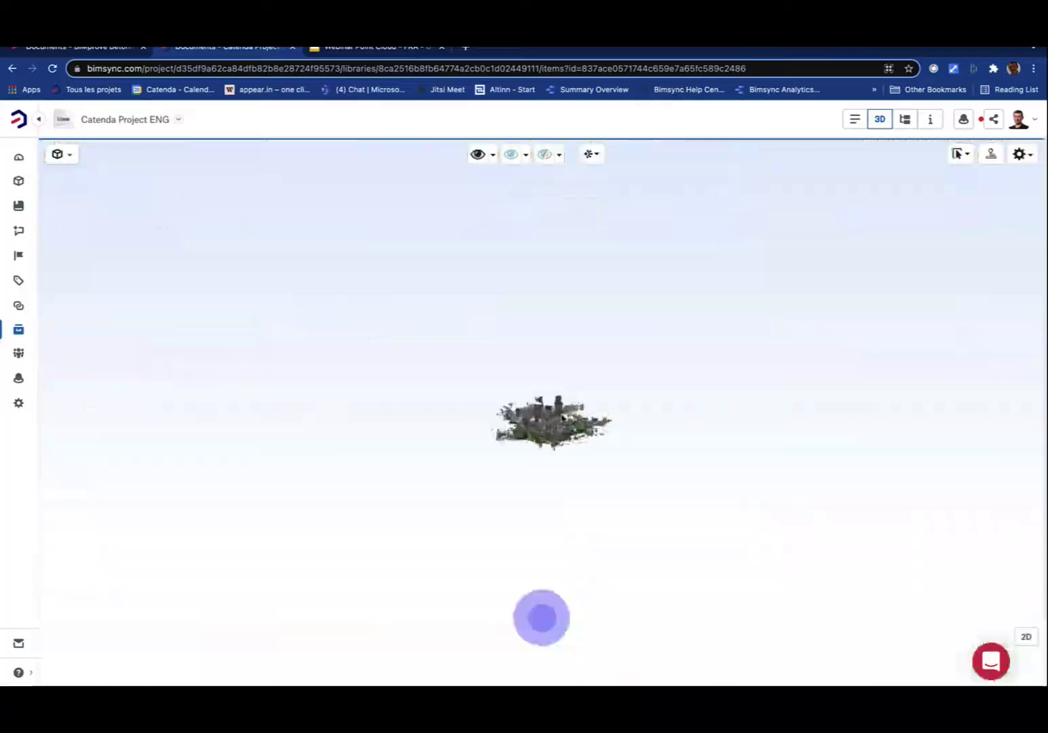
{"action": "scroll", "coordinate": [562, 417], "scroll_direction": "up", "scroll_amount": 10}
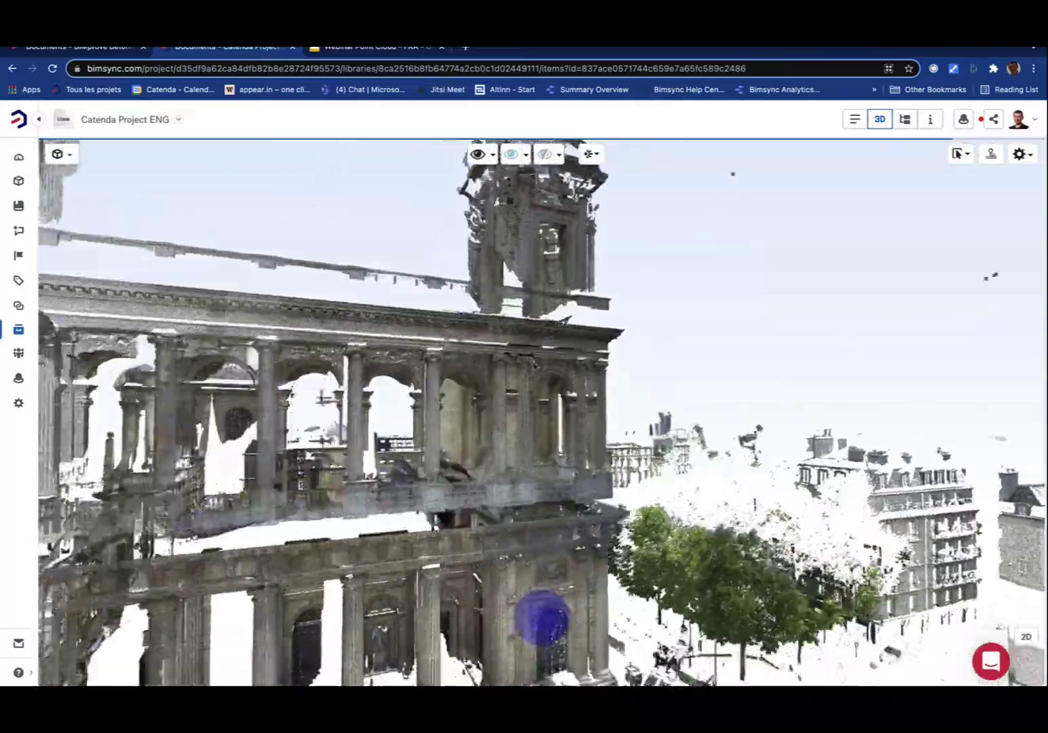
{"action": "right_click_drag", "start_coordinate": [541, 618], "coordinate": [665, 425]}
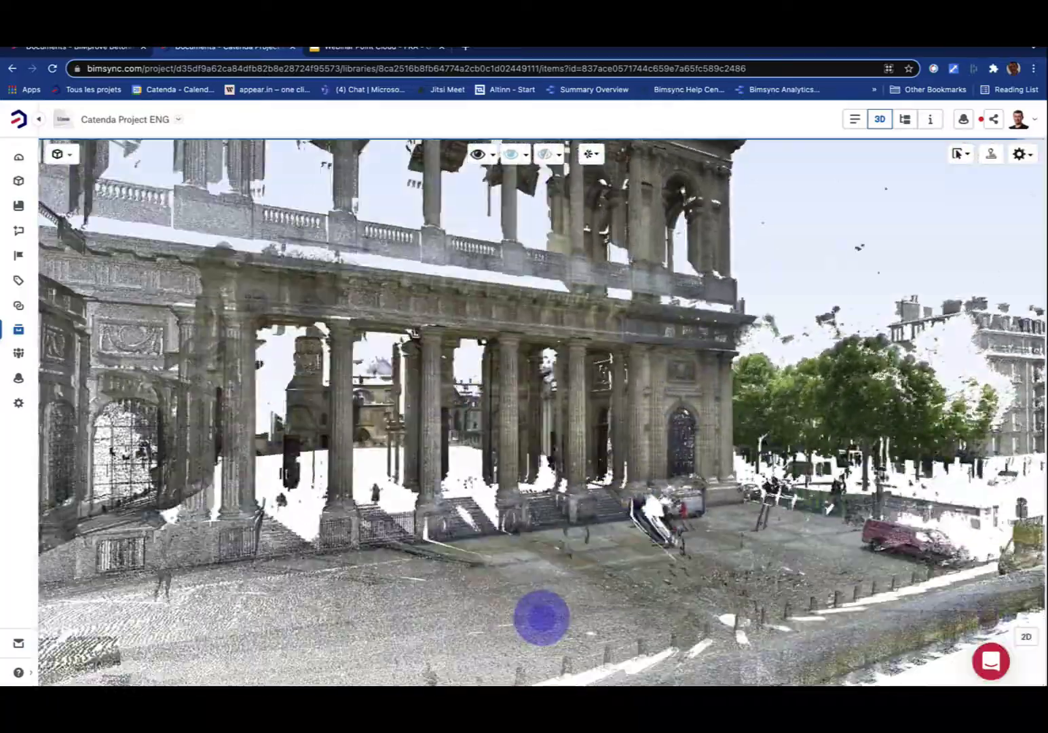
{"action": "mouse_move", "coordinate": [595, 499]}
{"action": "right_mouse_down"}
{"action": "mouse_move", "coordinate": [587, 514]}
{"action": "mouse_move", "coordinate": [526, 459]}
{"action": "right_mouse_up"}
{"action": "mouse_move", "coordinate": [520, 456]}
{"action": "left_mouse_down"}
{"action": "mouse_move", "coordinate": [576, 461]}
{"action": "mouse_move", "coordinate": [588, 486]}
{"action": "mouse_move", "coordinate": [385, 404]}
{"action": "left_mouse_up"}
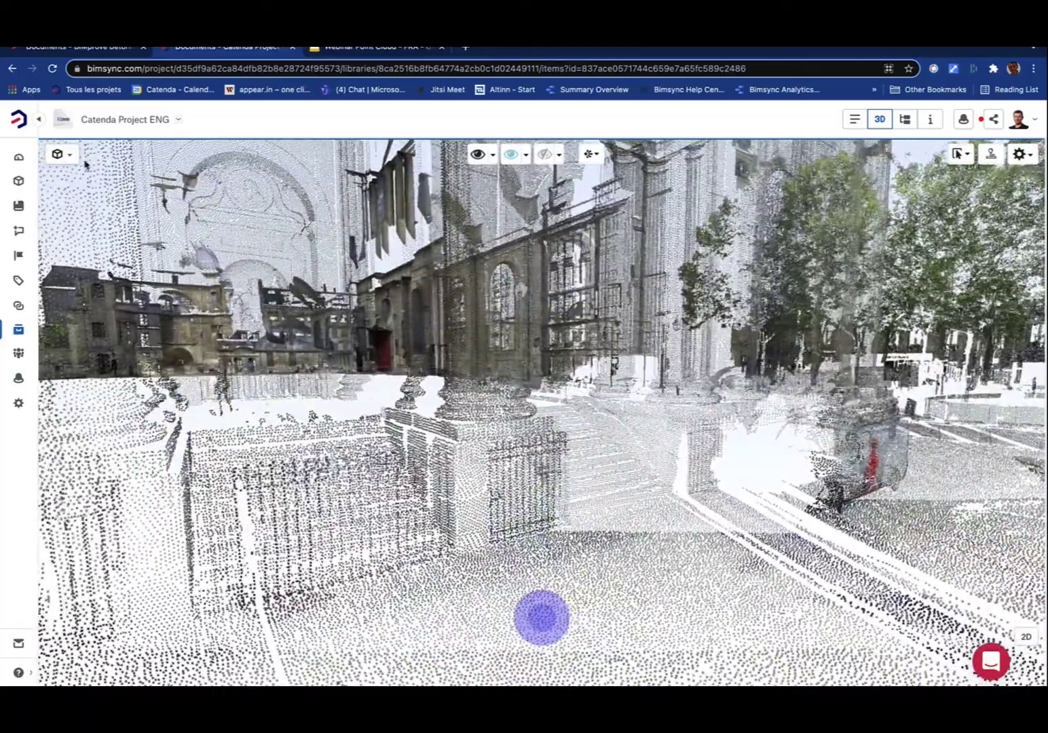
Switch the point cloud's point size mode to Corrigé and raise the size to the upper end of its scale
{"action": "left_click", "coordinate": [62, 154]}
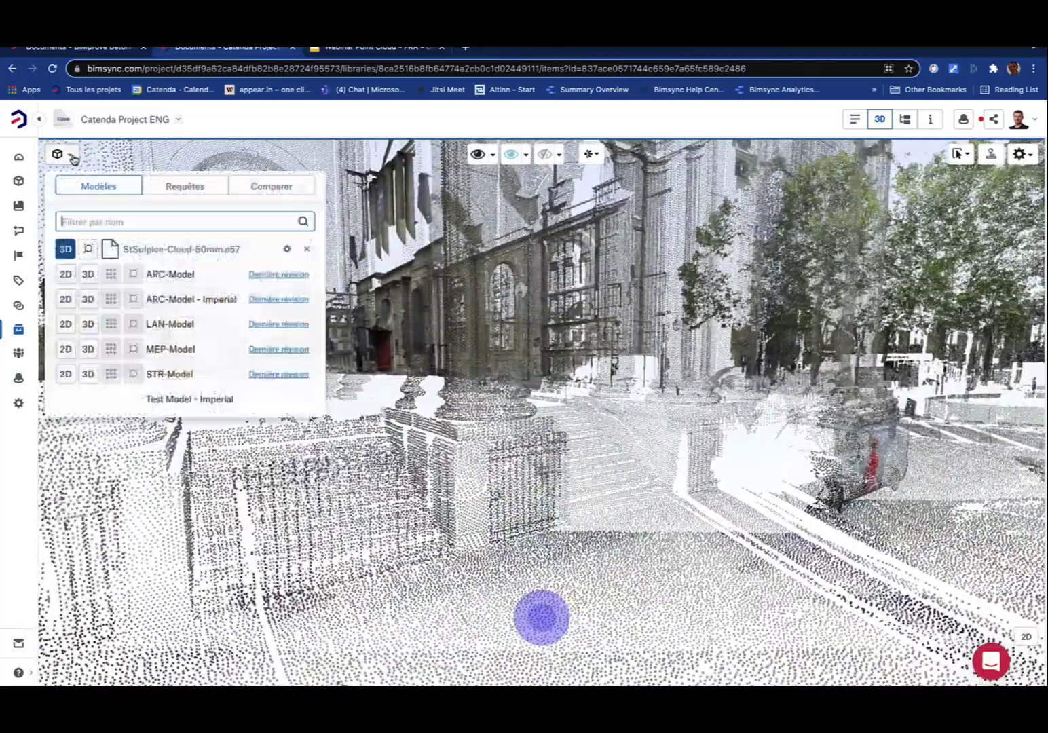
{"action": "left_click", "coordinate": [287, 249]}
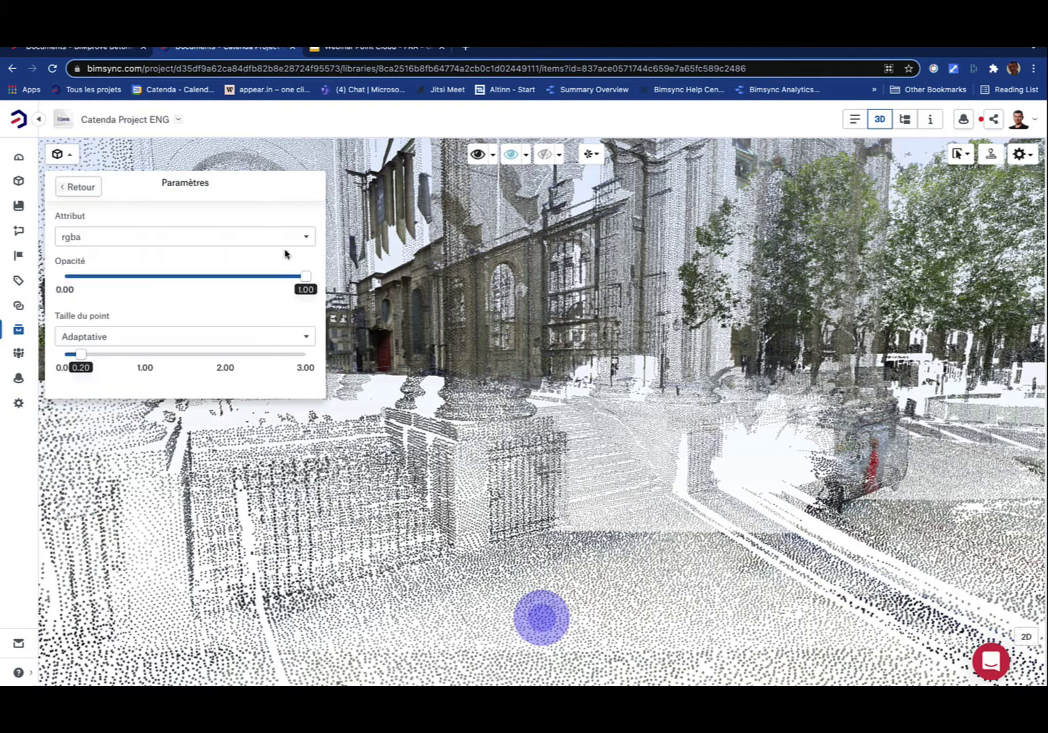
{"action": "left_click", "coordinate": [234, 336]}
{"action": "left_click", "coordinate": [234, 296]}
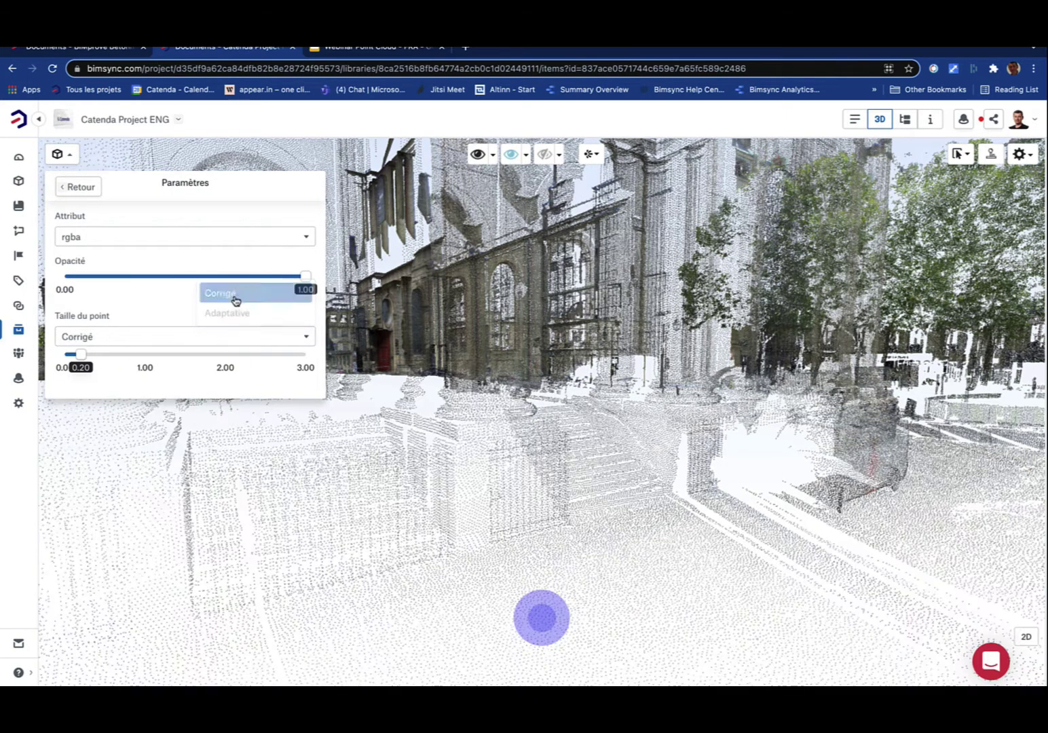
{"action": "left_click_drag", "start_coordinate": [81, 354], "coordinate": [313, 358]}
Set the Corrigé point size to 2.00 and check the rendering at the statue niche
{"action": "left_click_drag", "start_coordinate": [546, 422], "coordinate": [445, 412]}
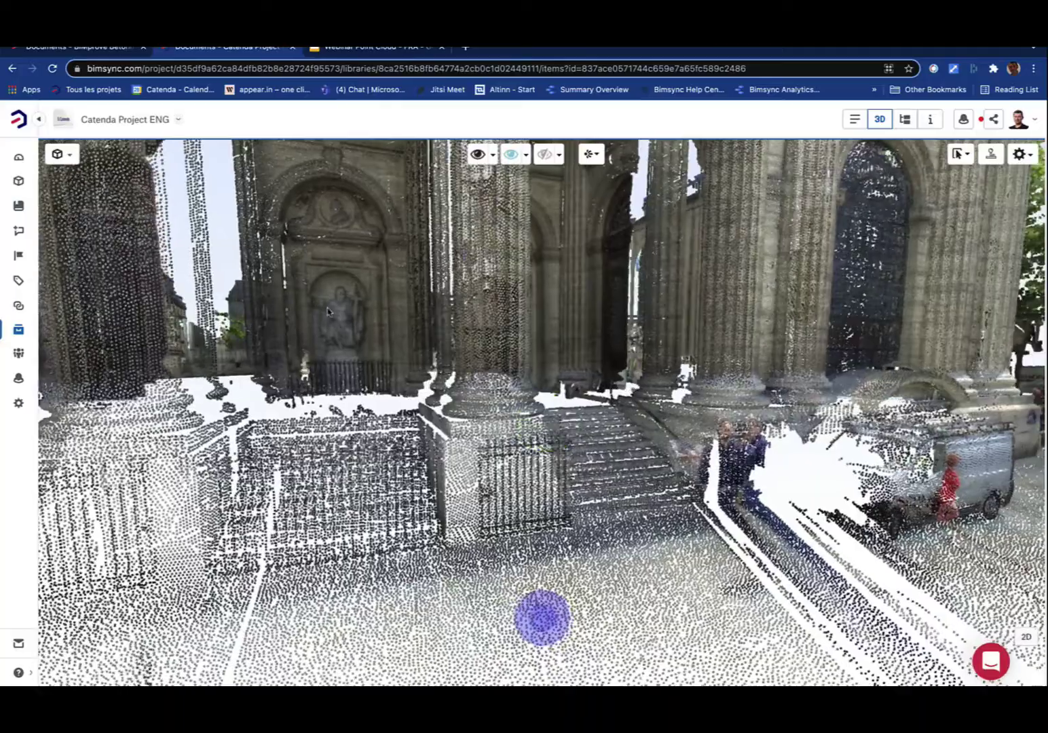
{"action": "scroll", "coordinate": [331, 312], "scroll_direction": "up", "scroll_amount": 10}
{"action": "left_click_drag", "start_coordinate": [330, 312], "coordinate": [268, 323]}
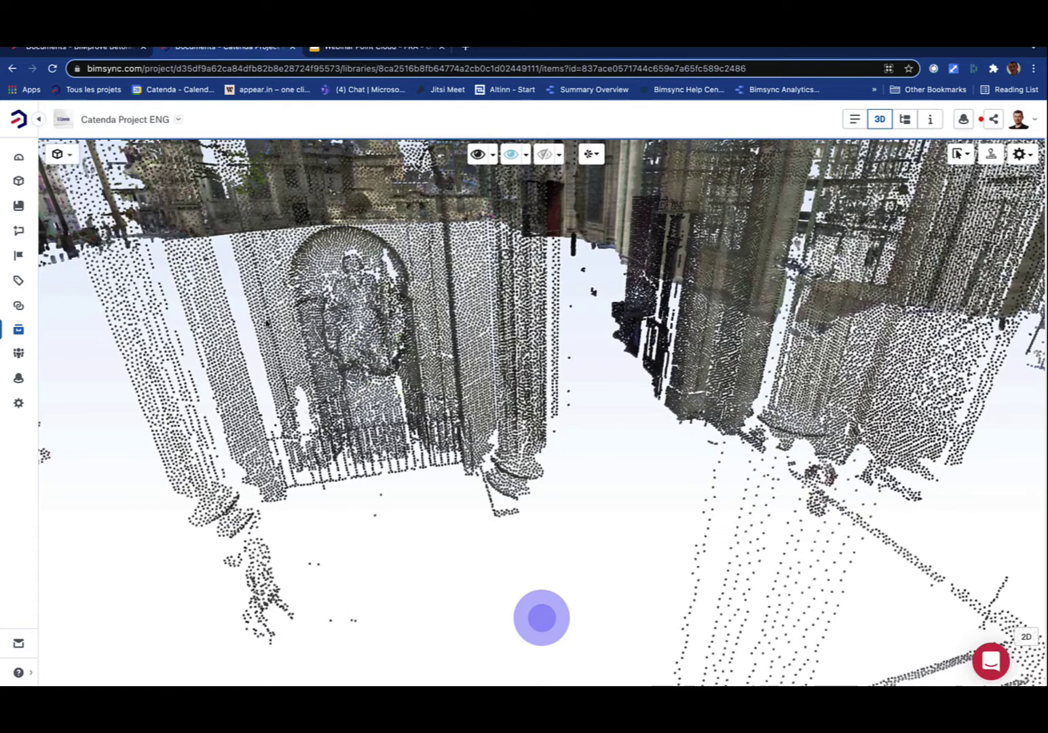
{"action": "left_click", "coordinate": [65, 155]}
{"action": "left_click", "coordinate": [290, 251]}
{"action": "left_click_drag", "start_coordinate": [159, 356], "coordinate": [230, 355]}
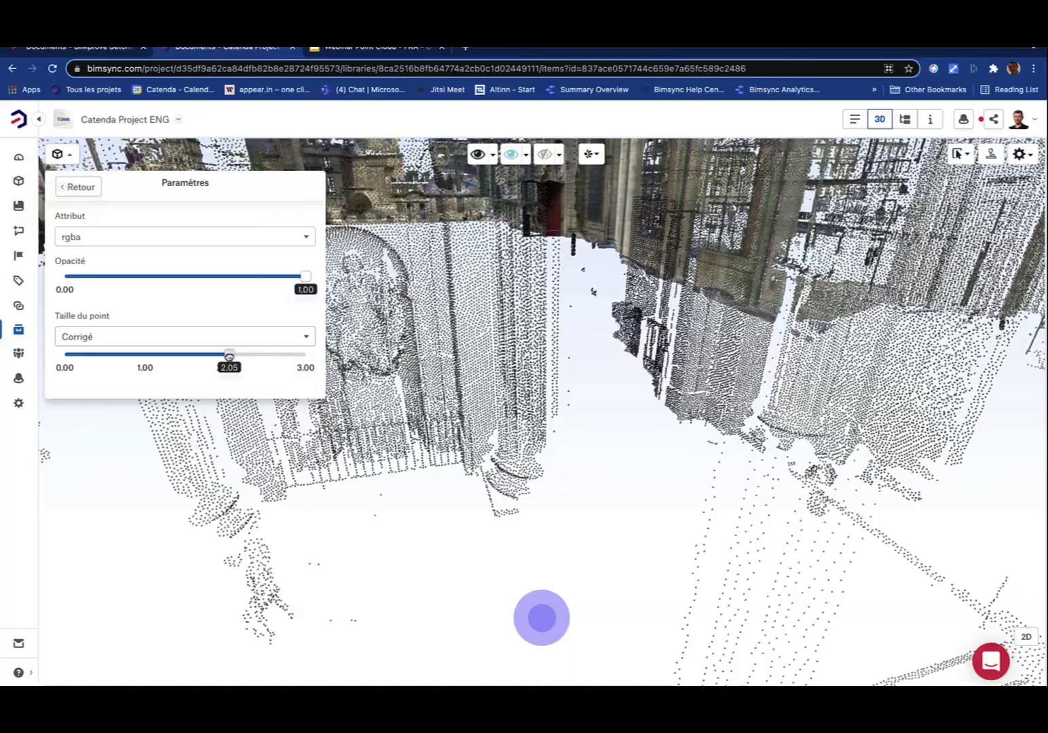
{"action": "left_click_drag", "start_coordinate": [389, 531], "coordinate": [400, 467]}
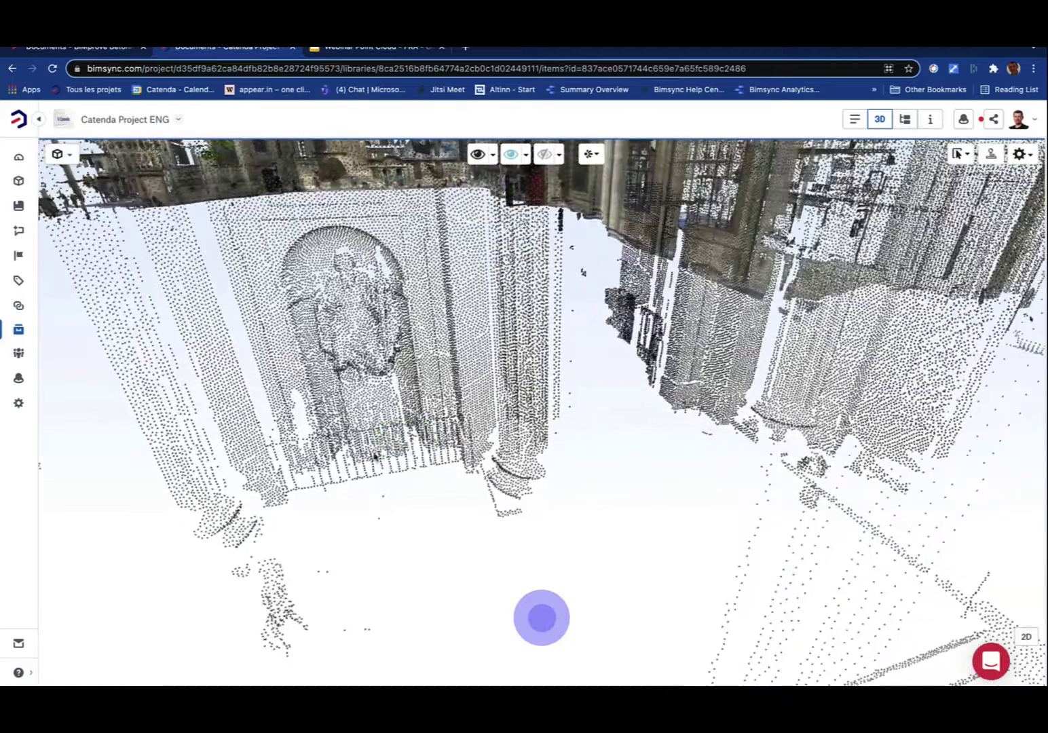
Set the point cloud's point size mode to Adaptative with a size of 1.00
{"action": "left_click", "coordinate": [60, 154]}
{"action": "left_click", "coordinate": [283, 248]}
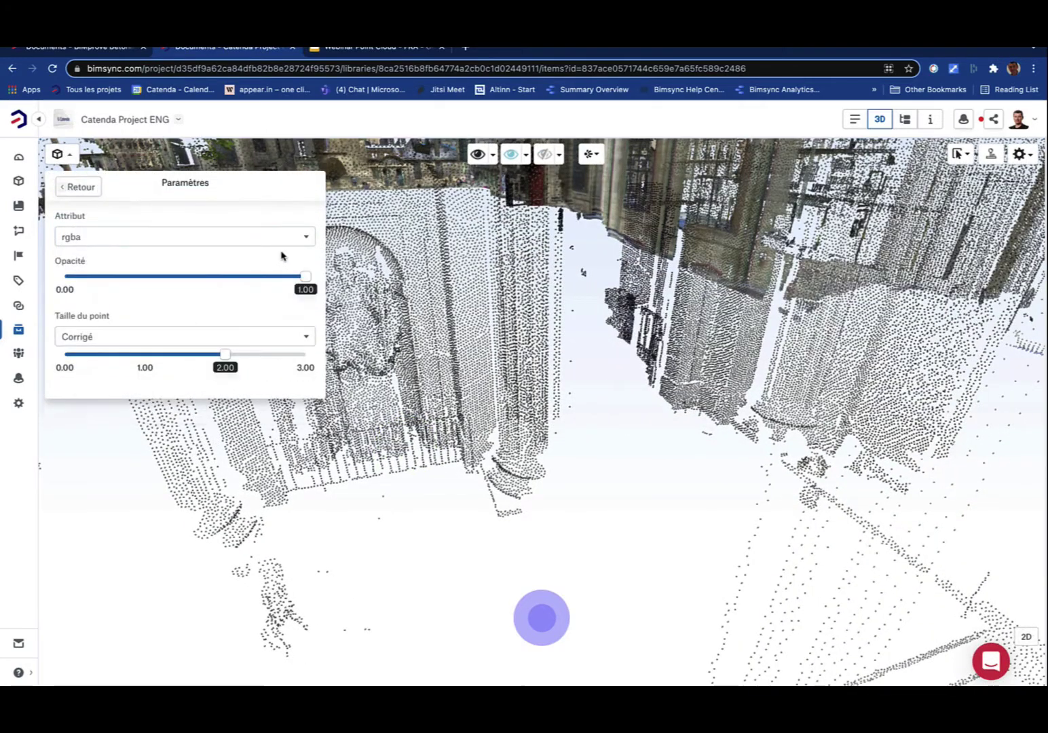
{"action": "left_click", "coordinate": [259, 314]}
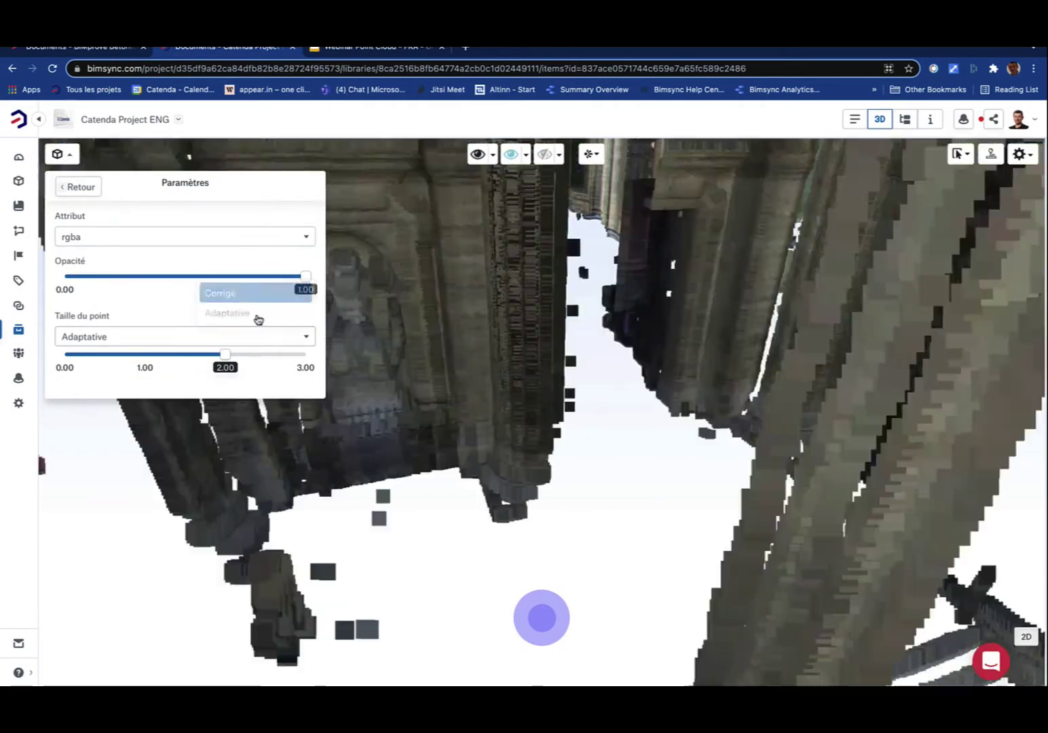
{"action": "left_click_drag", "start_coordinate": [224, 353], "coordinate": [146, 353]}
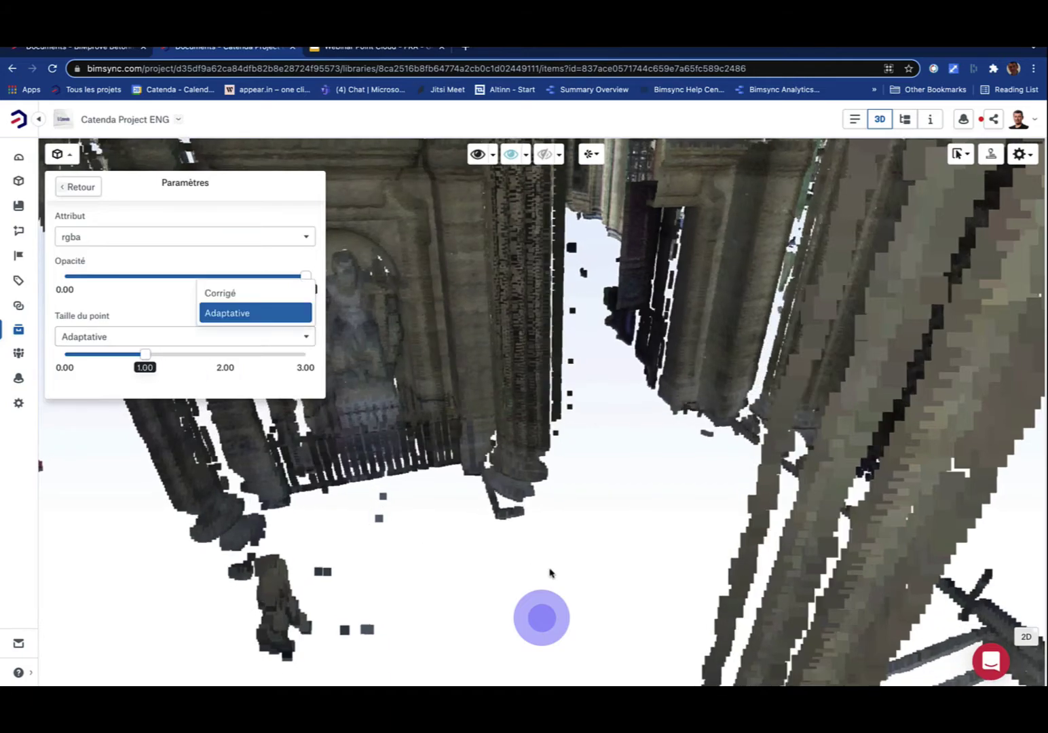
Examine the church facade and the whole StSulpice point cloud with its surroundings from several angles
{"action": "scroll", "coordinate": [527, 569], "scroll_direction": "down", "scroll_amount": 8}
{"action": "right_click_drag", "start_coordinate": [514, 539], "coordinate": [618, 400]}
{"action": "scroll", "coordinate": [618, 400], "scroll_direction": "down", "scroll_amount": 5}
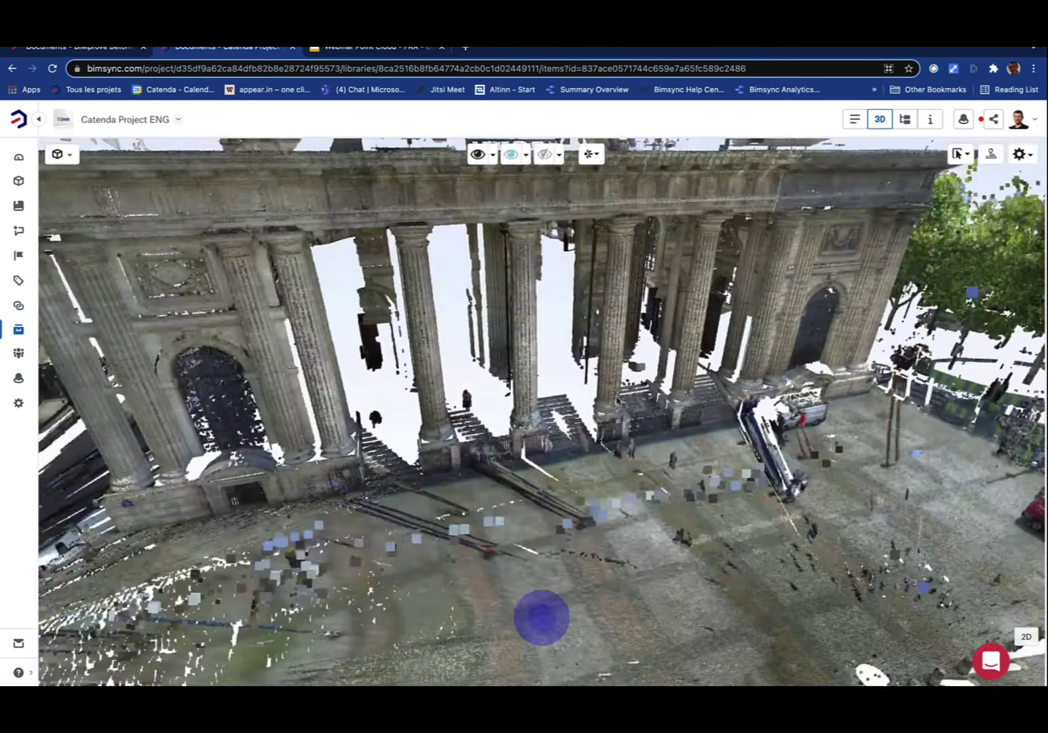
{"action": "left_click_drag", "start_coordinate": [593, 445], "coordinate": [527, 443]}
{"action": "left_click_drag", "start_coordinate": [725, 426], "coordinate": [546, 421]}
{"action": "scroll", "coordinate": [523, 405], "scroll_direction": "up", "scroll_amount": 10}
{"action": "scroll", "coordinate": [541, 619], "scroll_direction": "down", "scroll_amount": 15}
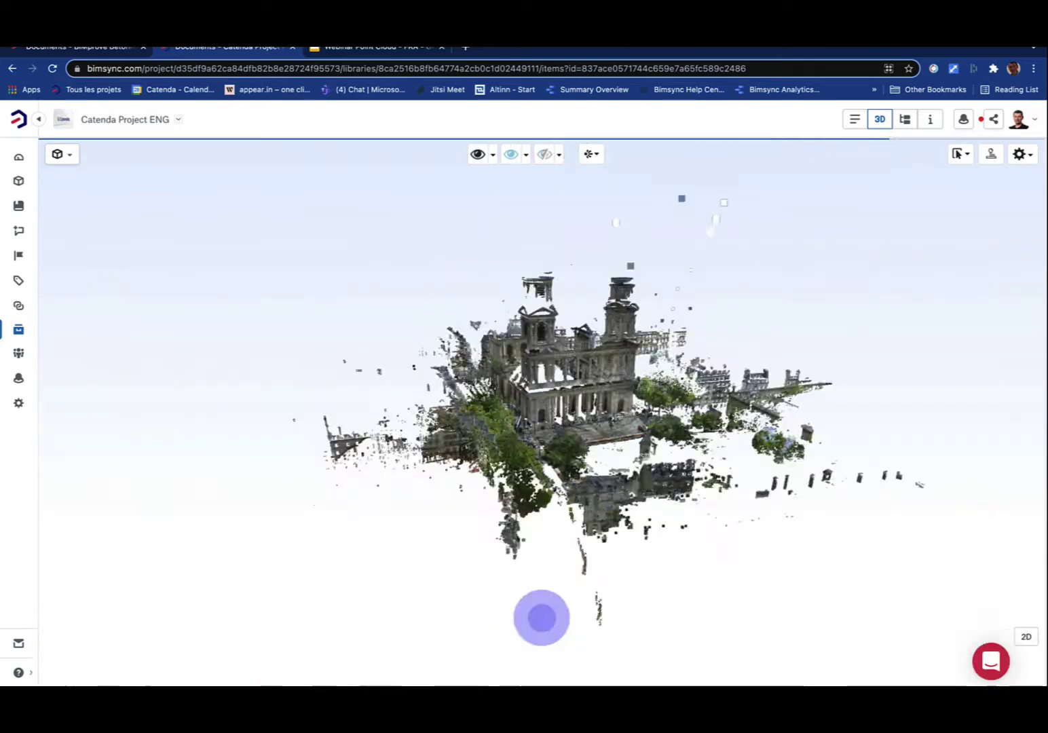
{"action": "left_click_drag", "start_coordinate": [582, 382], "coordinate": [469, 400]}
{"action": "left_click_drag", "start_coordinate": [828, 403], "coordinate": [583, 458]}
{"action": "scroll", "coordinate": [541, 617], "scroll_direction": "up", "scroll_amount": 3}
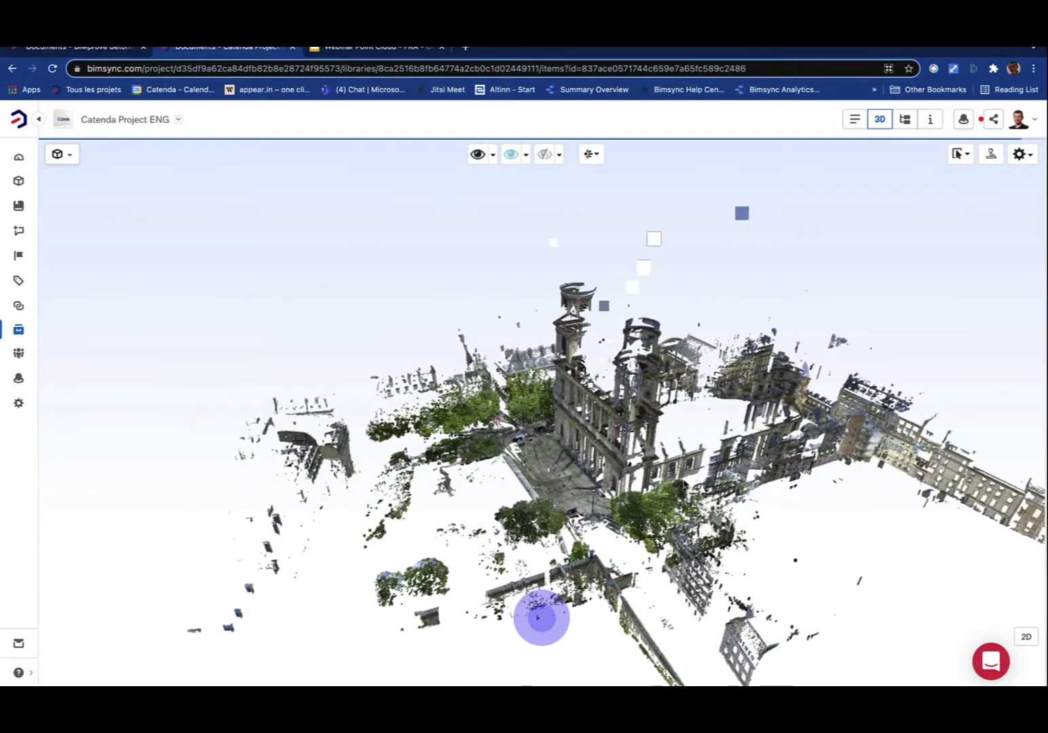
{"action": "right_click_drag", "start_coordinate": [542, 617], "coordinate": [422, 552]}
{"action": "left_click_drag", "start_coordinate": [543, 421], "coordinate": [592, 422]}
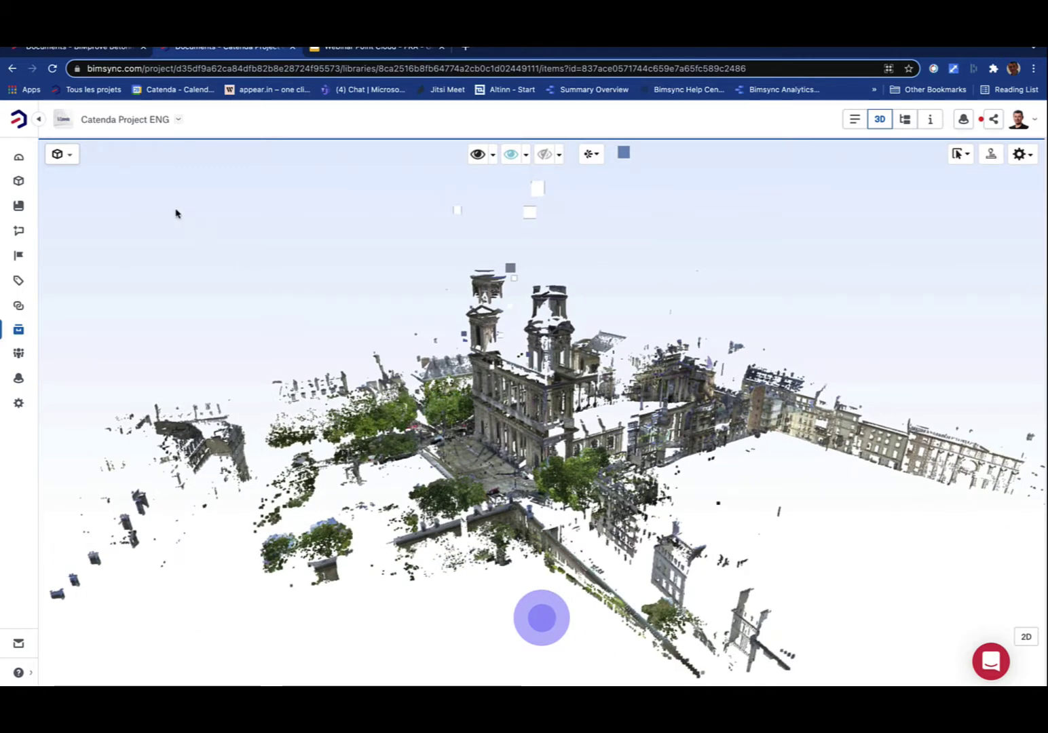
Remove StSulpice-Cloud-50mm.e57 from the 3D viewer and open the Point Clouds Video folder in the documents list
{"action": "left_click", "coordinate": [70, 157]}
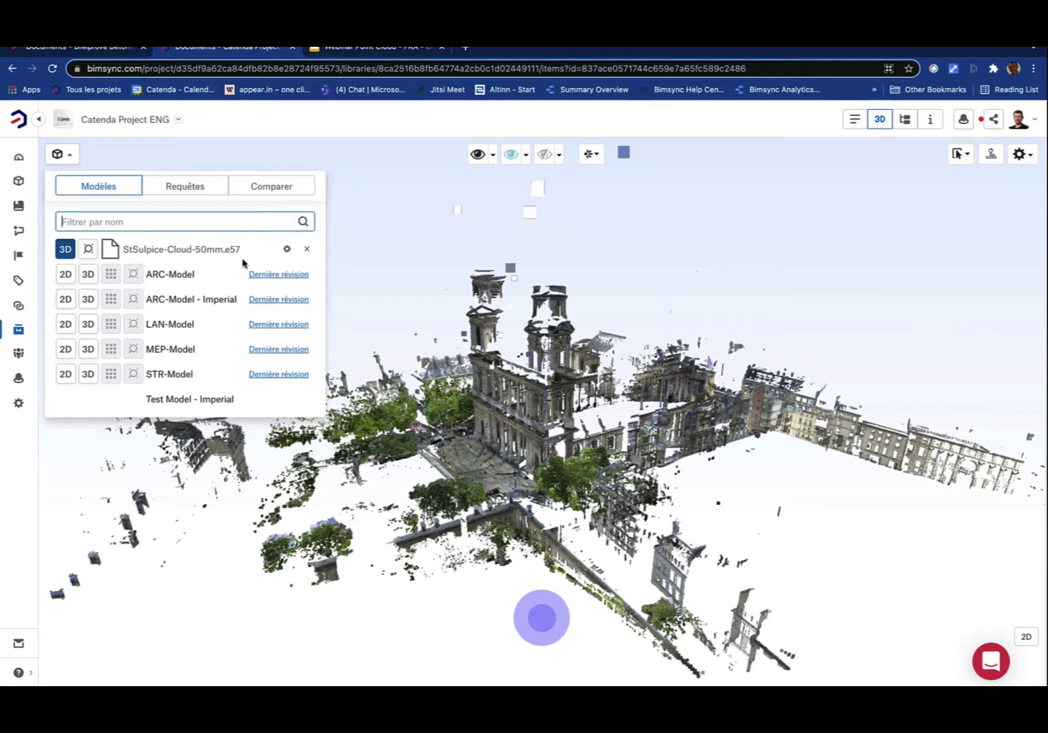
{"action": "left_click", "coordinate": [308, 250]}
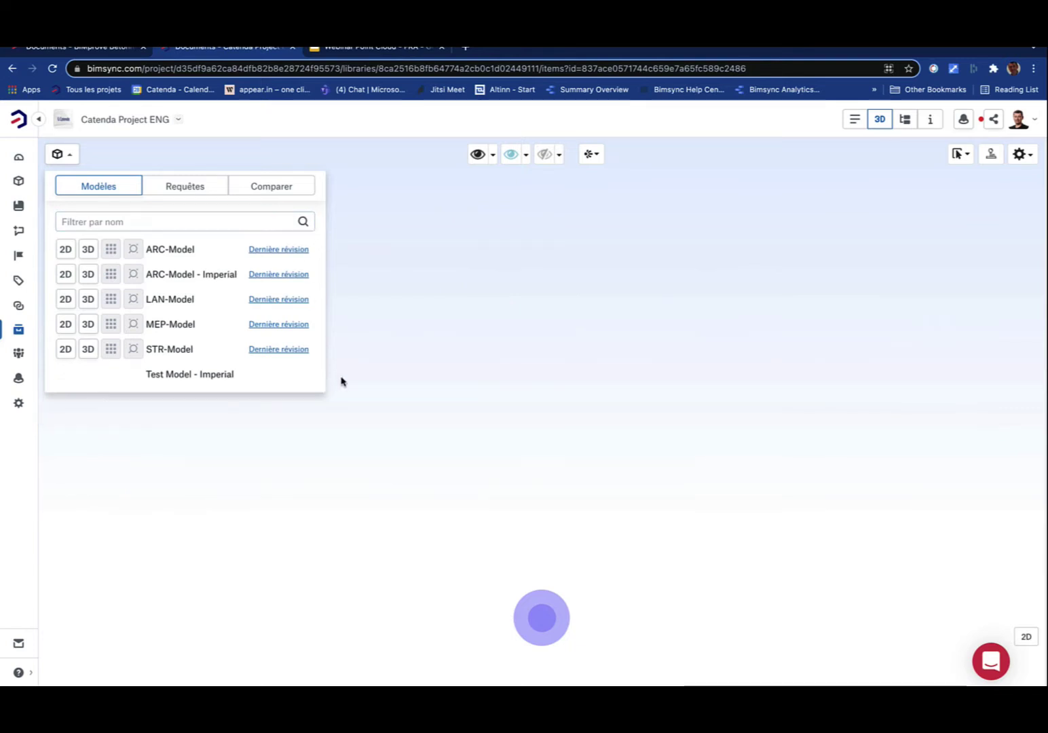
{"action": "left_click", "coordinate": [21, 326]}
{"action": "left_click", "coordinate": [123, 516]}
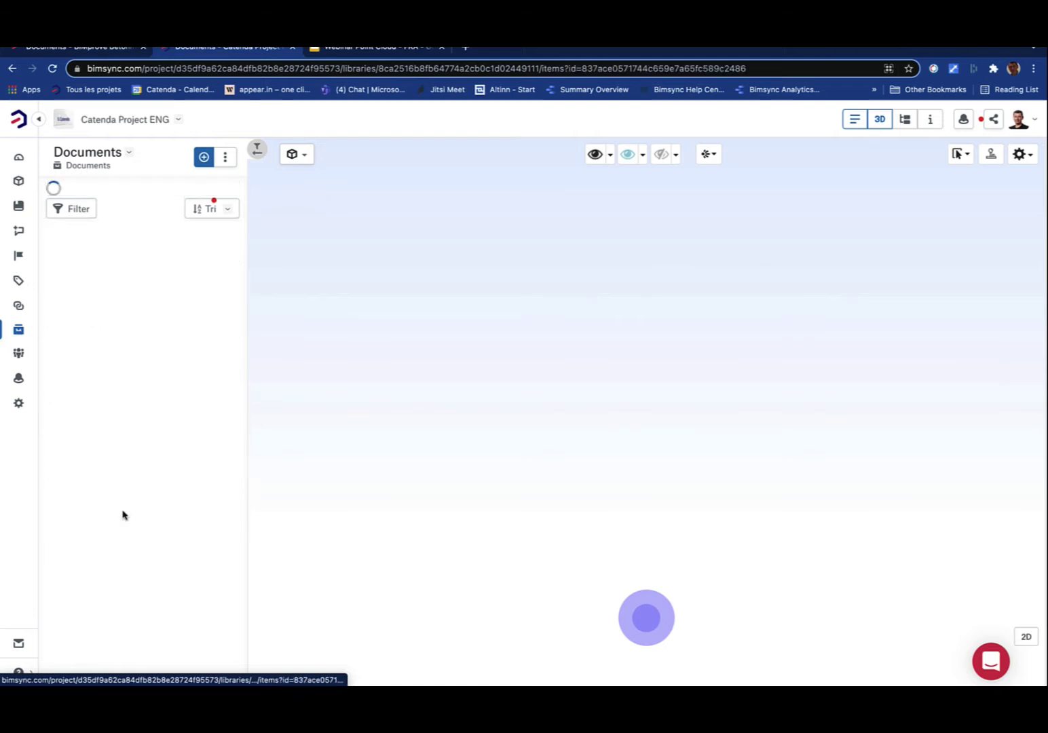
Load OfficeBuilding_group1_densified_point_cloud.las in 3D beside the narrowed documents list and zoom to it
{"action": "left_click_drag", "start_coordinate": [245, 379], "coordinate": [652, 378]}
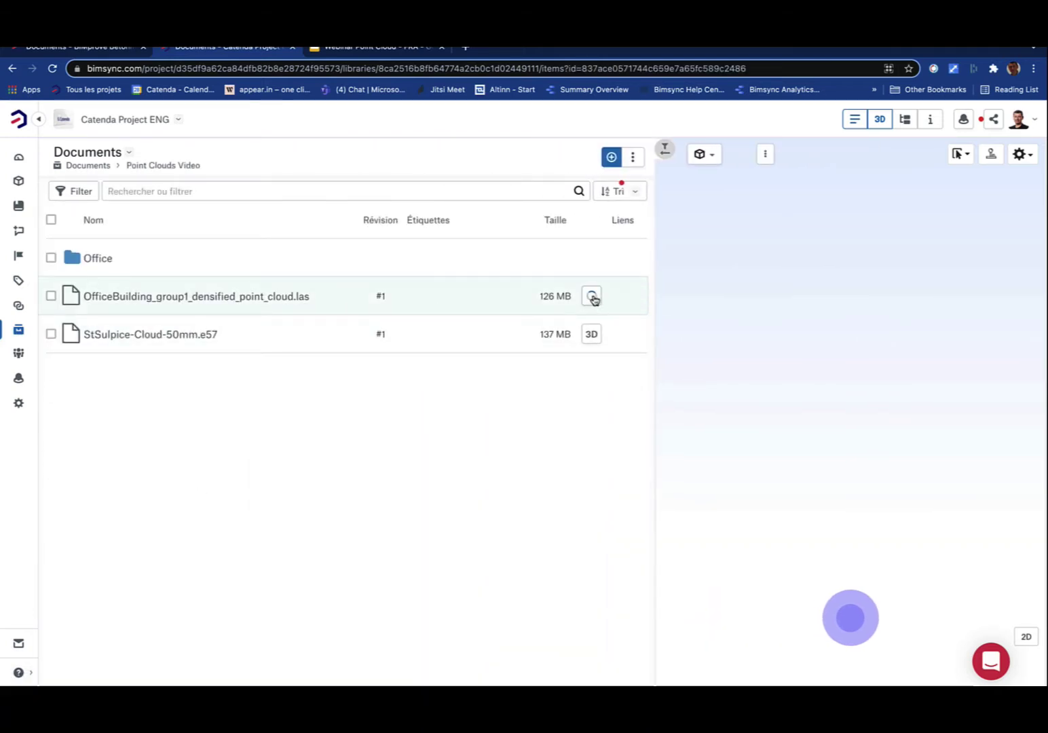
{"action": "left_click_drag", "start_coordinate": [656, 302], "coordinate": [311, 285]}
{"action": "left_click", "coordinate": [336, 160]}
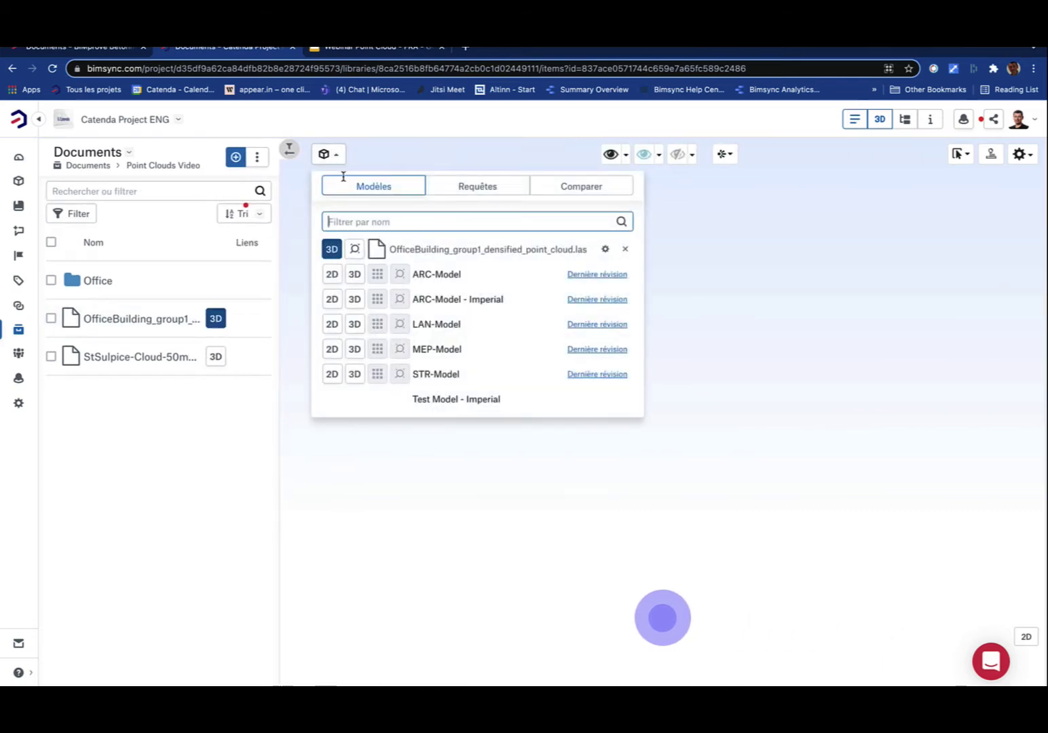
{"action": "left_click", "coordinate": [356, 250]}
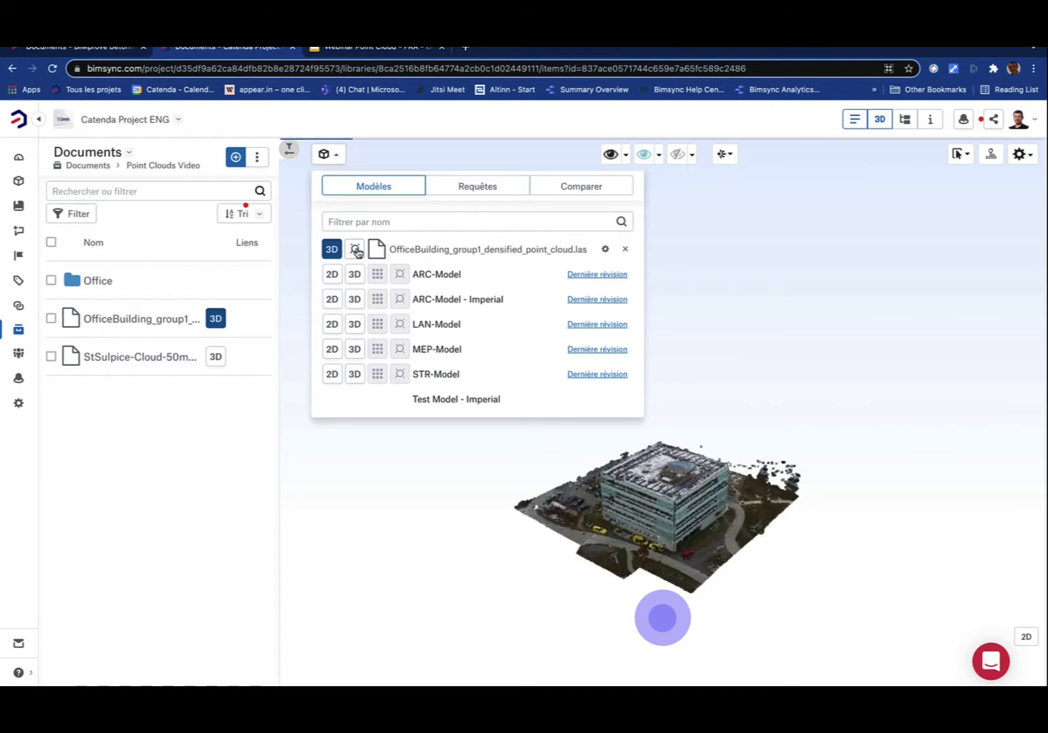
Examine the office building point cloud up close, including its facade and the parked cars
{"action": "scroll", "coordinate": [687, 525], "scroll_direction": "up", "scroll_amount": 5}
{"action": "left_click_drag", "start_coordinate": [687, 525], "coordinate": [869, 458]}
{"action": "scroll", "coordinate": [732, 436], "scroll_direction": "up", "scroll_amount": 8}
{"action": "scroll", "coordinate": [780, 445], "scroll_direction": "down", "scroll_amount": 5}
{"action": "scroll", "coordinate": [824, 454], "scroll_direction": "down", "scroll_amount": 3}
{"action": "scroll", "coordinate": [672, 445], "scroll_direction": "down", "scroll_amount": 5}
{"action": "left_click_drag", "start_coordinate": [672, 445], "coordinate": [708, 348]}
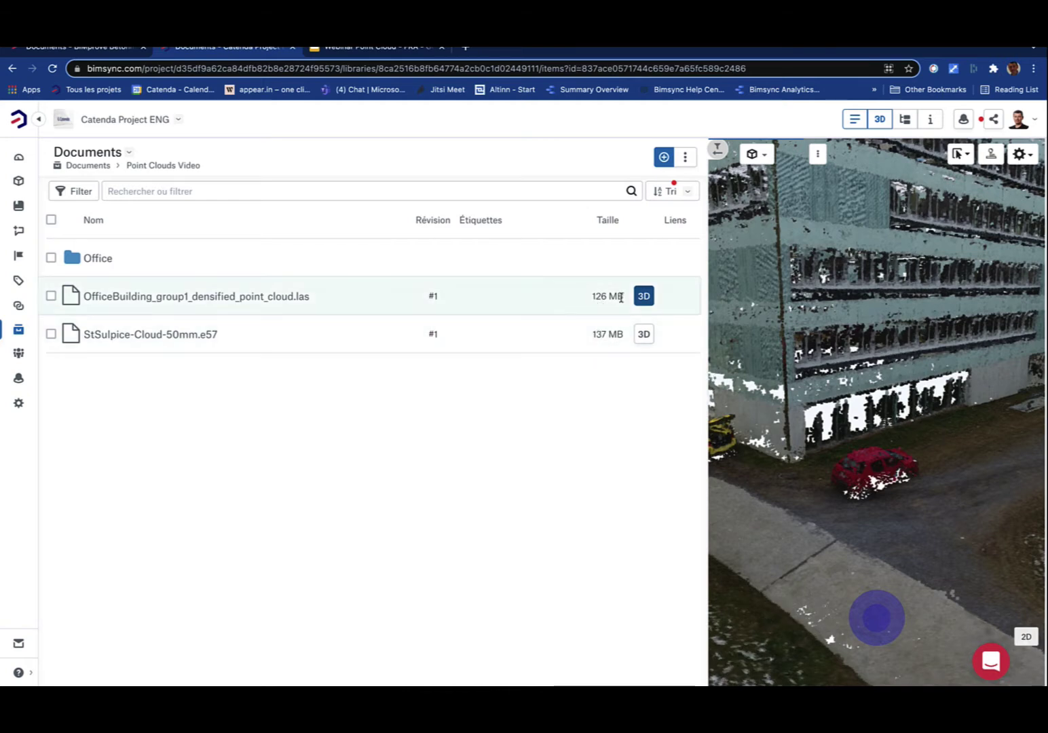
Narrow the documents list to enlarge the 3D view and inspect the office building point cloud from other angles
{"action": "left_click", "coordinate": [708, 295]}
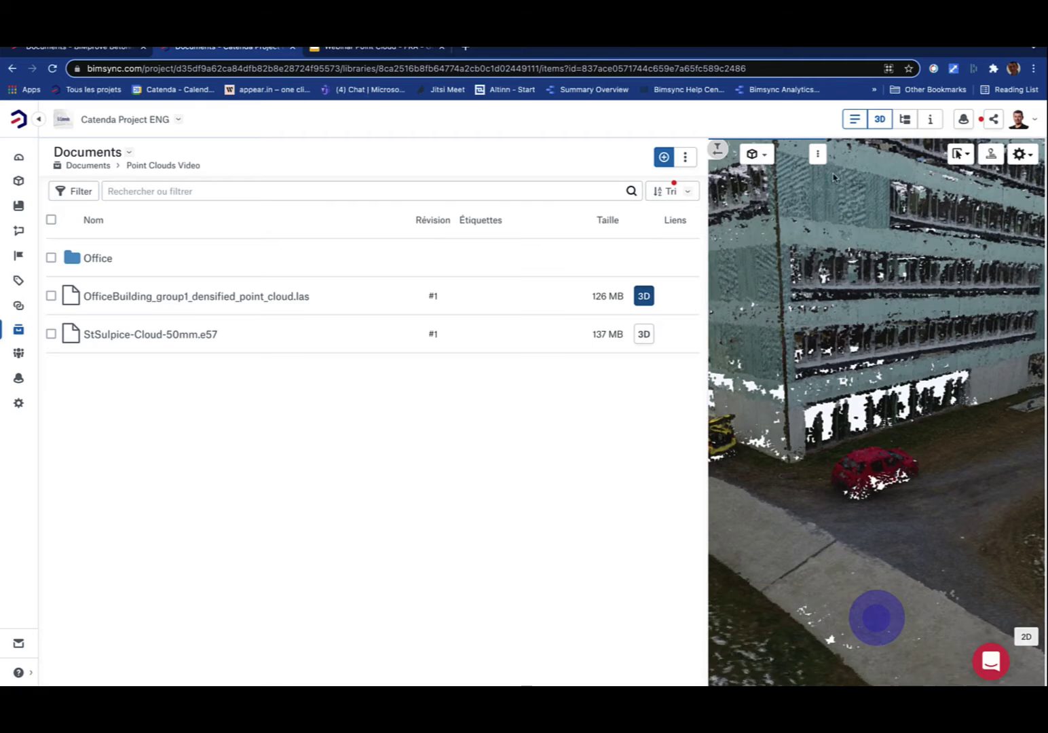
{"action": "left_click_drag", "start_coordinate": [703, 327], "coordinate": [285, 329]}
{"action": "right_click_drag", "start_coordinate": [547, 374], "coordinate": [545, 450]}
{"action": "mouse_move", "coordinate": [545, 449]}
{"action": "left_mouse_down"}
{"action": "mouse_move", "coordinate": [539, 428]}
{"action": "mouse_move", "coordinate": [550, 431]}
{"action": "mouse_move", "coordinate": [534, 444]}
{"action": "left_mouse_up"}
{"action": "right_click_drag", "start_coordinate": [435, 479], "coordinate": [526, 461]}
{"action": "scroll", "coordinate": [526, 461], "scroll_direction": "up", "scroll_amount": 5}
{"action": "left_click_drag", "start_coordinate": [526, 461], "coordinate": [592, 467]}
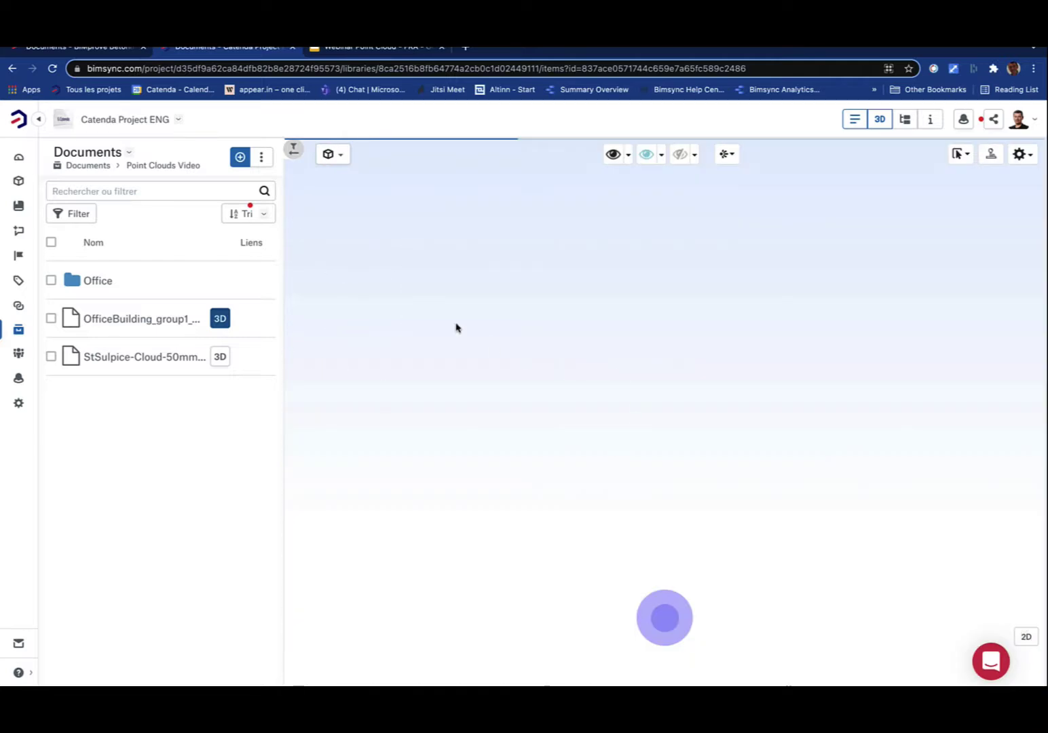
Close the 3D viewer, switch to the BIMprove Betonmast Massivtre 7.etg project and view its model overlaid with point clouds
{"action": "left_click", "coordinate": [881, 123]}
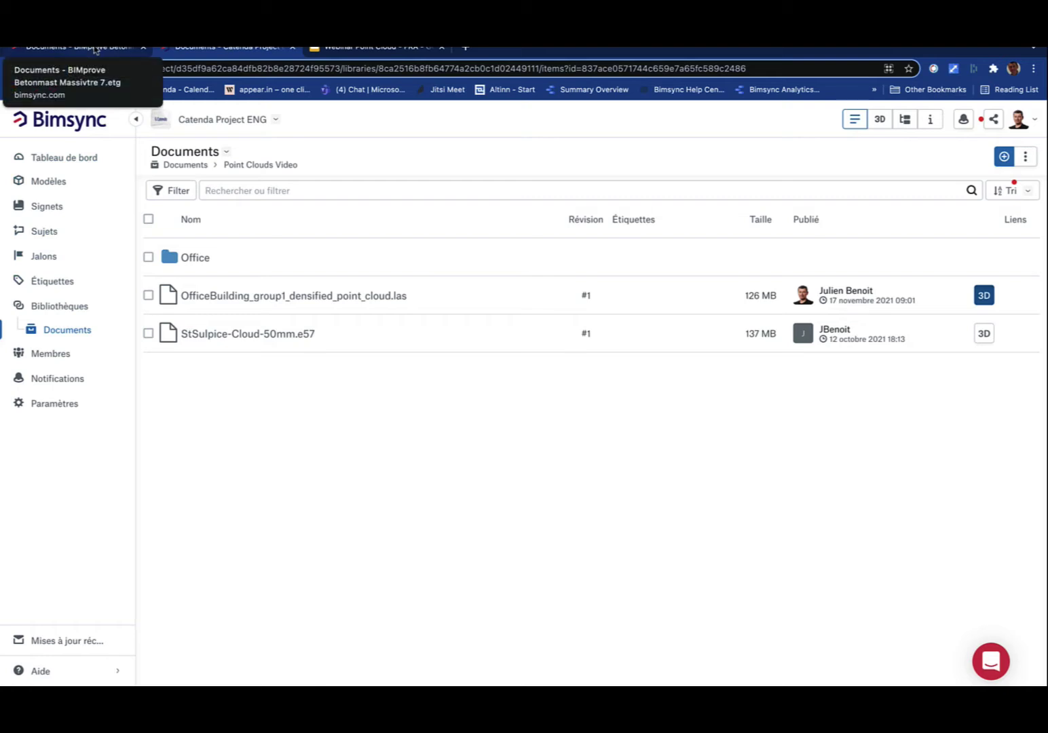
{"action": "left_click", "coordinate": [96, 49]}
{"action": "mouse_move", "coordinate": [389, 460]}
{"action": "left_mouse_down"}
{"action": "mouse_move", "coordinate": [547, 462]}
{"action": "mouse_move", "coordinate": [631, 517]}
{"action": "mouse_move", "coordinate": [620, 500]}
{"action": "mouse_move", "coordinate": [760, 493]}
{"action": "mouse_move", "coordinate": [784, 468]}
{"action": "left_mouse_up"}
{"action": "scroll", "coordinate": [582, 480], "scroll_direction": "up", "scroll_amount": 5}
{"action": "left_click_drag", "start_coordinate": [580, 482], "coordinate": [630, 467]}
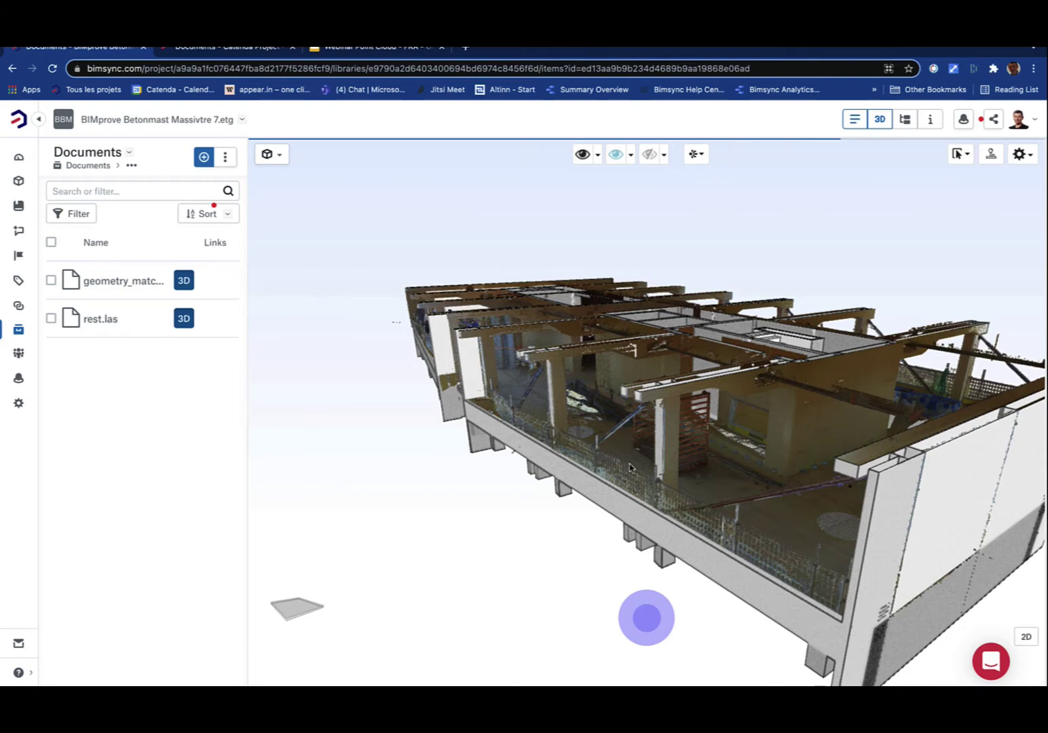
{"action": "mouse_move", "coordinate": [609, 327]}
{"action": "left_mouse_down"}
{"action": "mouse_move", "coordinate": [720, 368]}
{"action": "mouse_move", "coordinate": [669, 343]}
{"action": "left_mouse_up"}
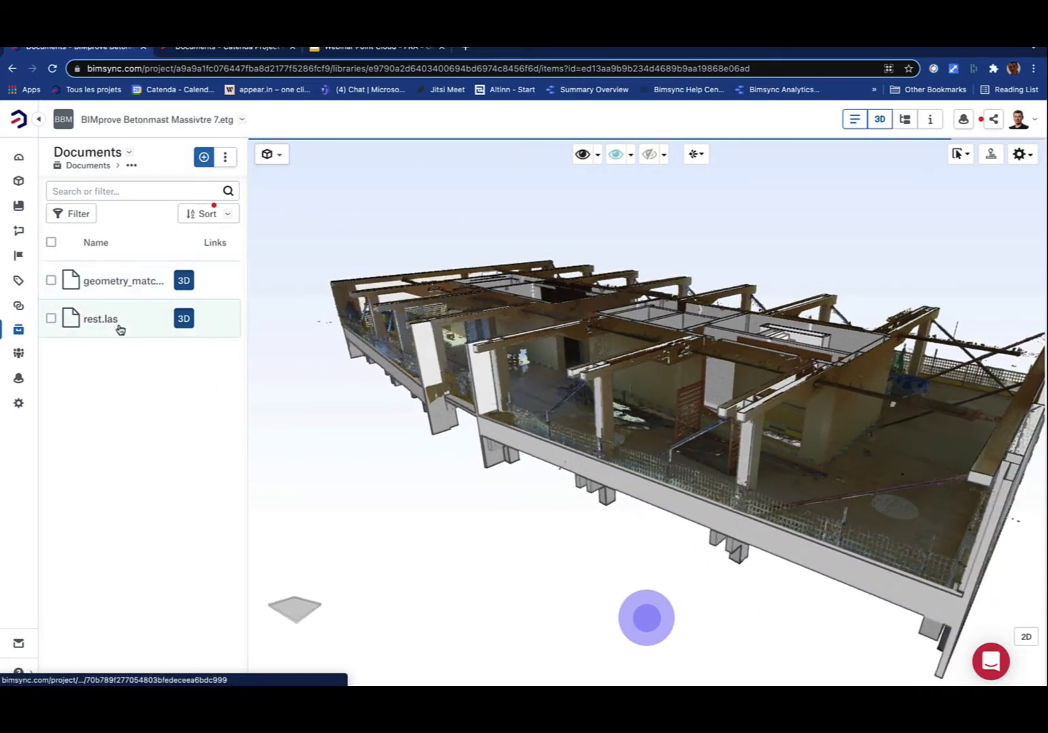
Toggle rest.las off and on in 3D to compare, and leave it hidden
{"action": "left_click", "coordinate": [183, 319]}
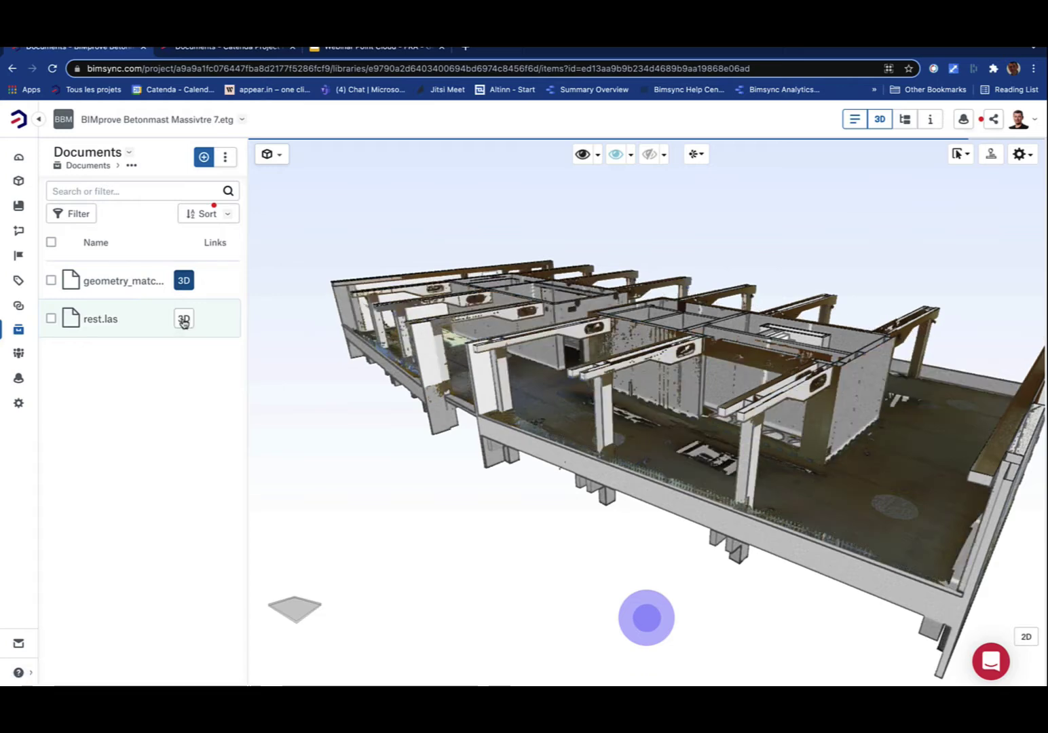
{"action": "left_click", "coordinate": [184, 323]}
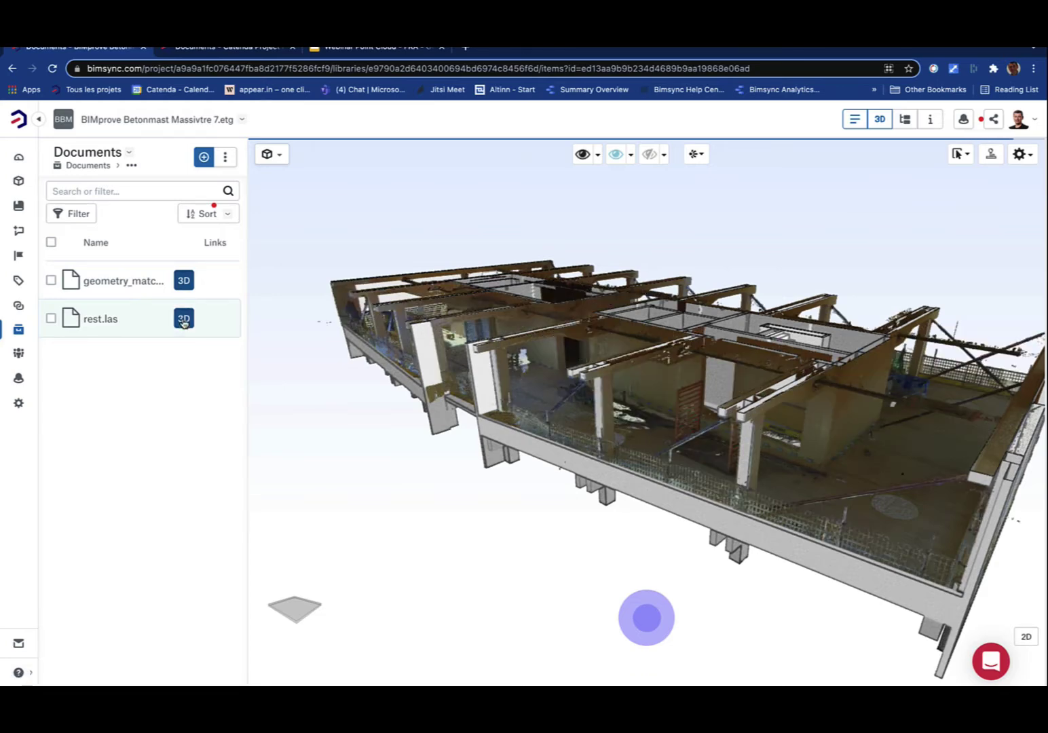
{"action": "left_click", "coordinate": [184, 323]}
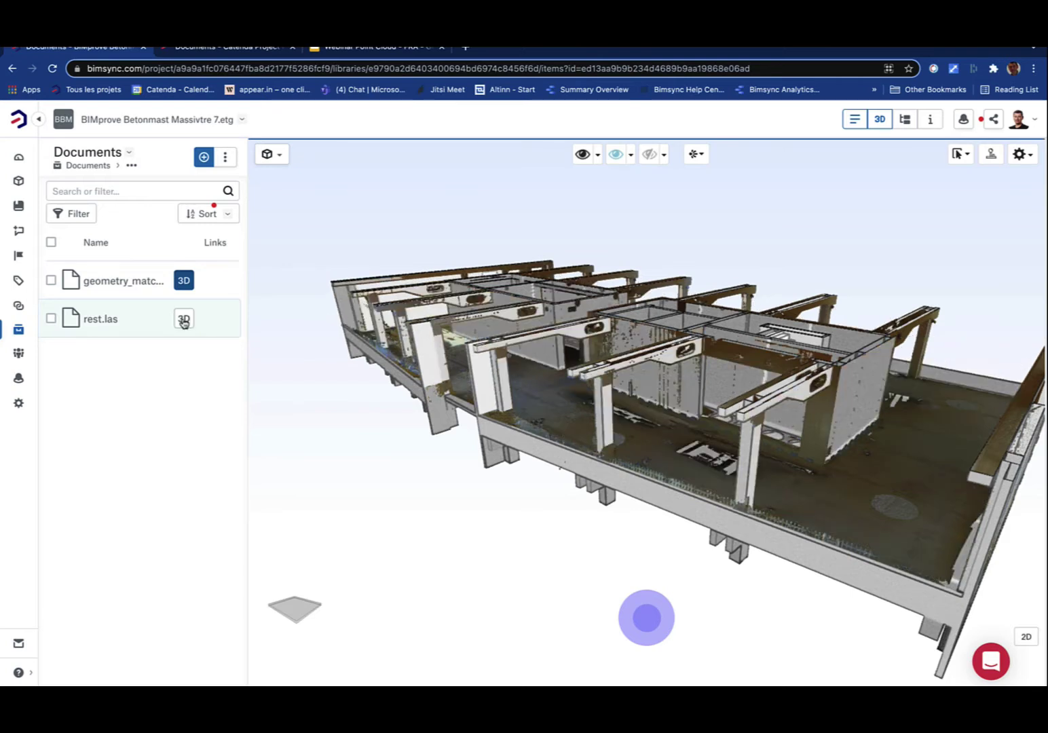
Cut the model and point cloud with a horizontal section plane just below the roof beams
{"action": "mouse_move", "coordinate": [549, 357]}
{"action": "left_mouse_down"}
{"action": "mouse_move", "coordinate": [627, 417]}
{"action": "mouse_move", "coordinate": [506, 437]}
{"action": "mouse_move", "coordinate": [622, 427]}
{"action": "left_mouse_up"}
{"action": "left_click", "coordinate": [305, 606]}
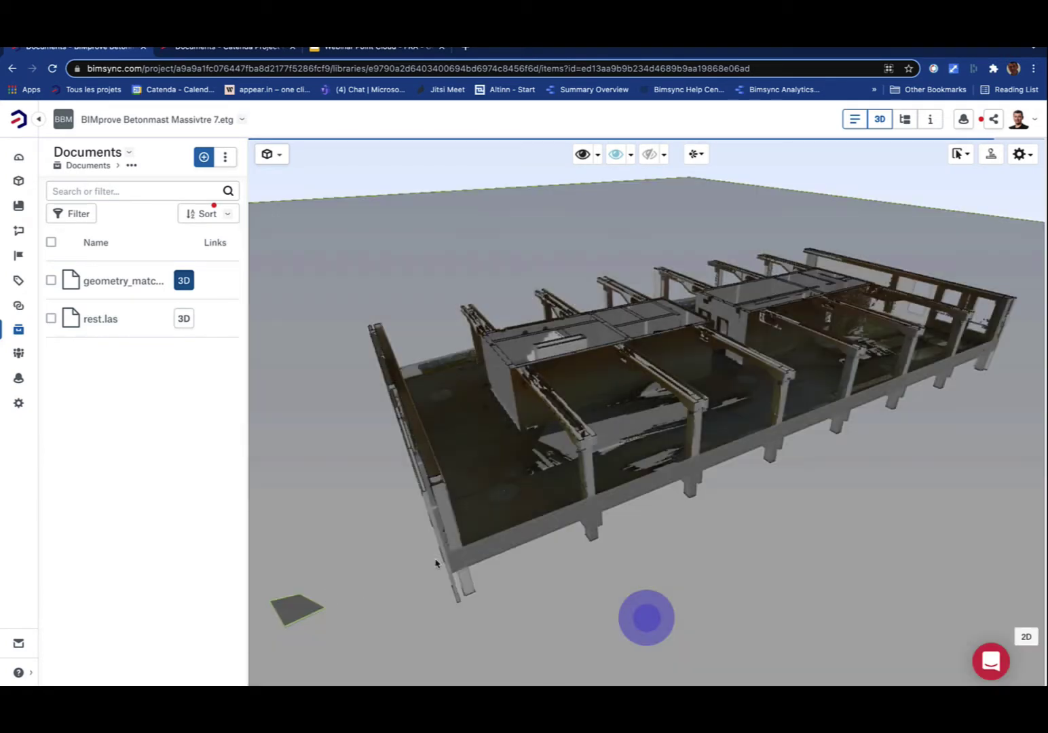
{"action": "scroll", "coordinate": [529, 490], "scroll_direction": "down", "scroll_amount": 5}
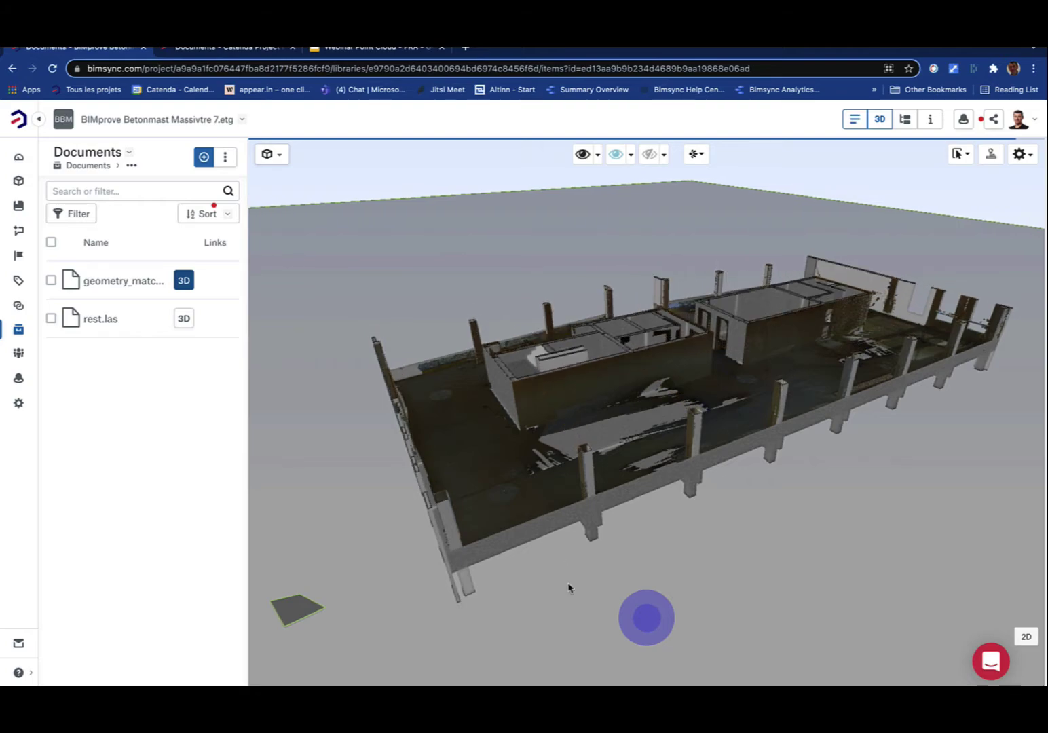
{"action": "left_click", "coordinate": [569, 585]}
Examine how the geometry_match.las point cloud fits the floor, walls and columns of the sectioned model
{"action": "scroll", "coordinate": [618, 478], "scroll_direction": "up", "scroll_amount": 10}
{"action": "left_click", "coordinate": [574, 477]}
{"action": "left_click_drag", "start_coordinate": [574, 478], "coordinate": [537, 577]}
{"action": "scroll", "coordinate": [574, 431], "scroll_direction": "up", "scroll_amount": 4}
{"action": "left_click_drag", "start_coordinate": [572, 429], "coordinate": [667, 382]}
{"action": "scroll", "coordinate": [562, 406], "scroll_direction": "up", "scroll_amount": 4}
{"action": "left_click_drag", "start_coordinate": [562, 405], "coordinate": [662, 339]}
{"action": "mouse_move", "coordinate": [580, 482]}
{"action": "left_mouse_down"}
{"action": "mouse_move", "coordinate": [585, 473]}
{"action": "mouse_move", "coordinate": [328, 464]}
{"action": "left_mouse_up"}
{"action": "left_click_drag", "start_coordinate": [627, 402], "coordinate": [698, 409]}
{"action": "scroll", "coordinate": [636, 431], "scroll_direction": "down", "scroll_amount": 4}
{"action": "mouse_move", "coordinate": [637, 434]}
{"action": "left_mouse_down"}
{"action": "mouse_move", "coordinate": [671, 491]}
{"action": "mouse_move", "coordinate": [669, 524]}
{"action": "mouse_move", "coordinate": [676, 440]}
{"action": "mouse_move", "coordinate": [758, 384]}
{"action": "mouse_move", "coordinate": [719, 407]}
{"action": "mouse_move", "coordinate": [699, 400]}
{"action": "mouse_move", "coordinate": [753, 383]}
{"action": "left_mouse_up"}
{"action": "scroll", "coordinate": [697, 420], "scroll_direction": "down", "scroll_amount": 5}
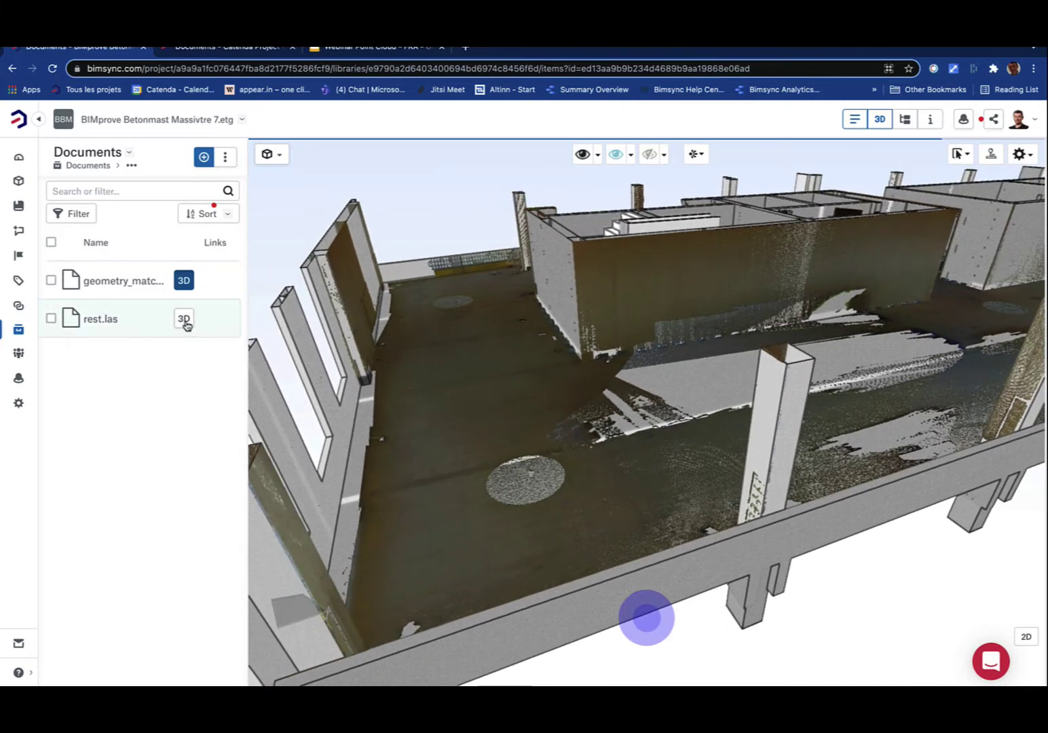
Load rest.las in 3D again and view the sectioned building with both point clouds from another side
{"action": "left_click", "coordinate": [185, 321]}
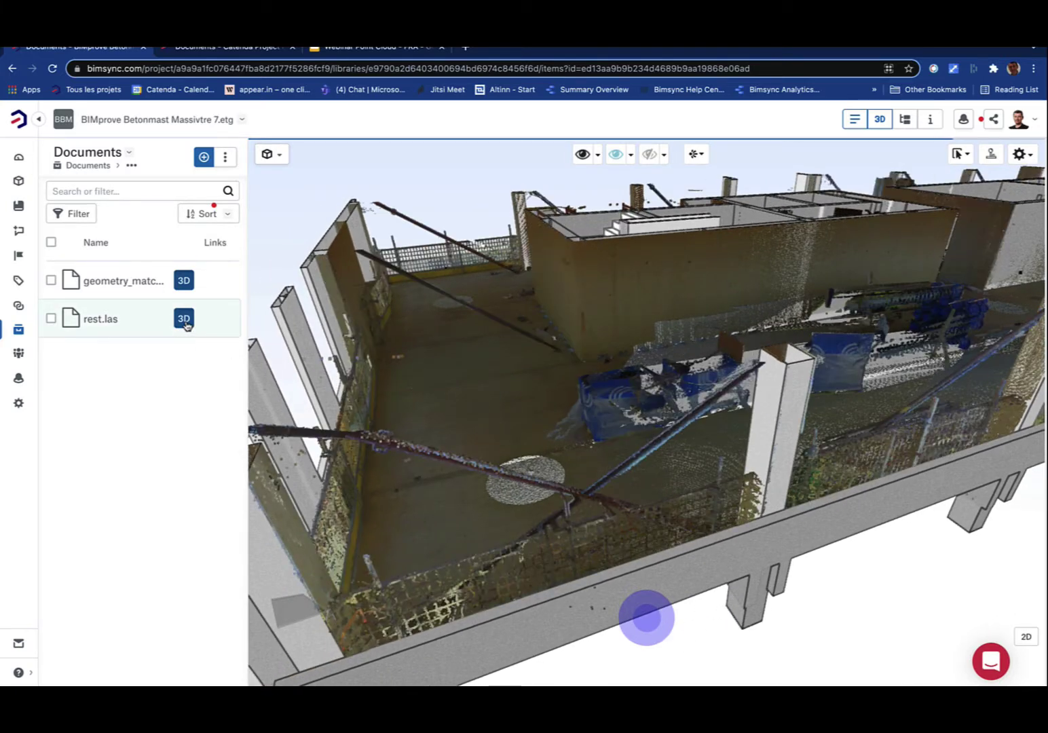
{"action": "scroll", "coordinate": [671, 422], "scroll_direction": "down", "scroll_amount": 5}
{"action": "left_click_drag", "start_coordinate": [695, 411], "coordinate": [611, 409]}
{"action": "scroll", "coordinate": [648, 411], "scroll_direction": "up", "scroll_amount": 5}
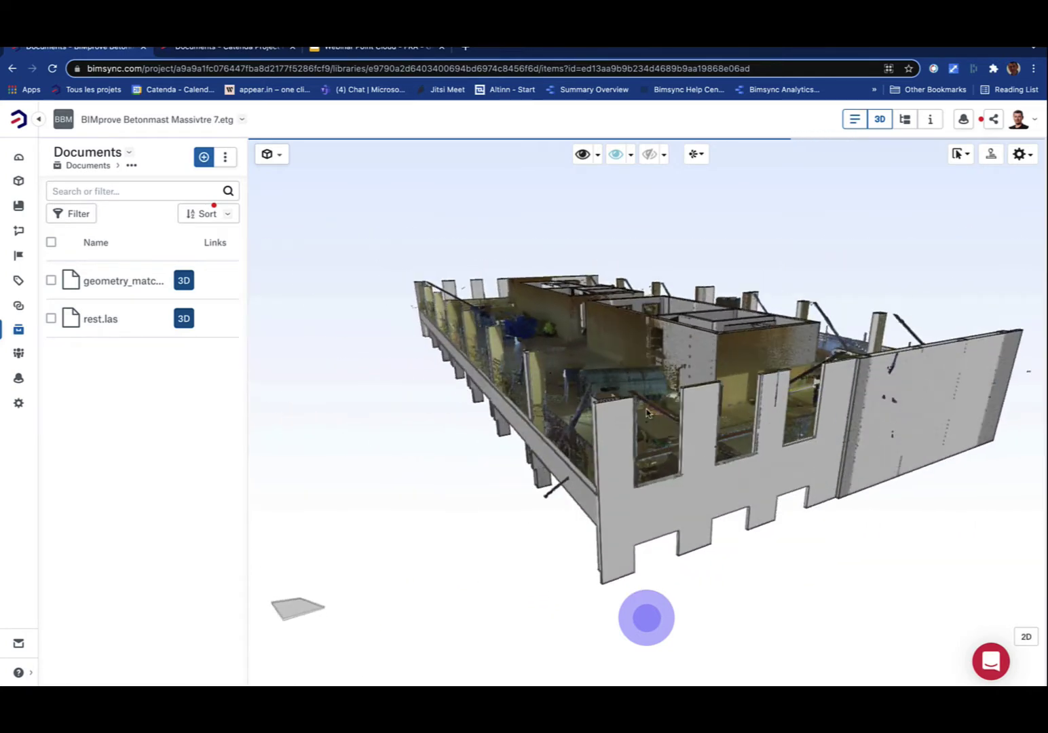
Move through the floor's interior to examine the scanned materials, walls and passage, and back out to the building edge
{"action": "right_click_drag", "start_coordinate": [648, 412], "coordinate": [660, 492]}
{"action": "left_click_drag", "start_coordinate": [656, 461], "coordinate": [662, 558]}
{"action": "scroll", "coordinate": [632, 487], "scroll_direction": "up", "scroll_amount": 4}
{"action": "scroll", "coordinate": [632, 488], "scroll_direction": "up", "scroll_amount": 5}
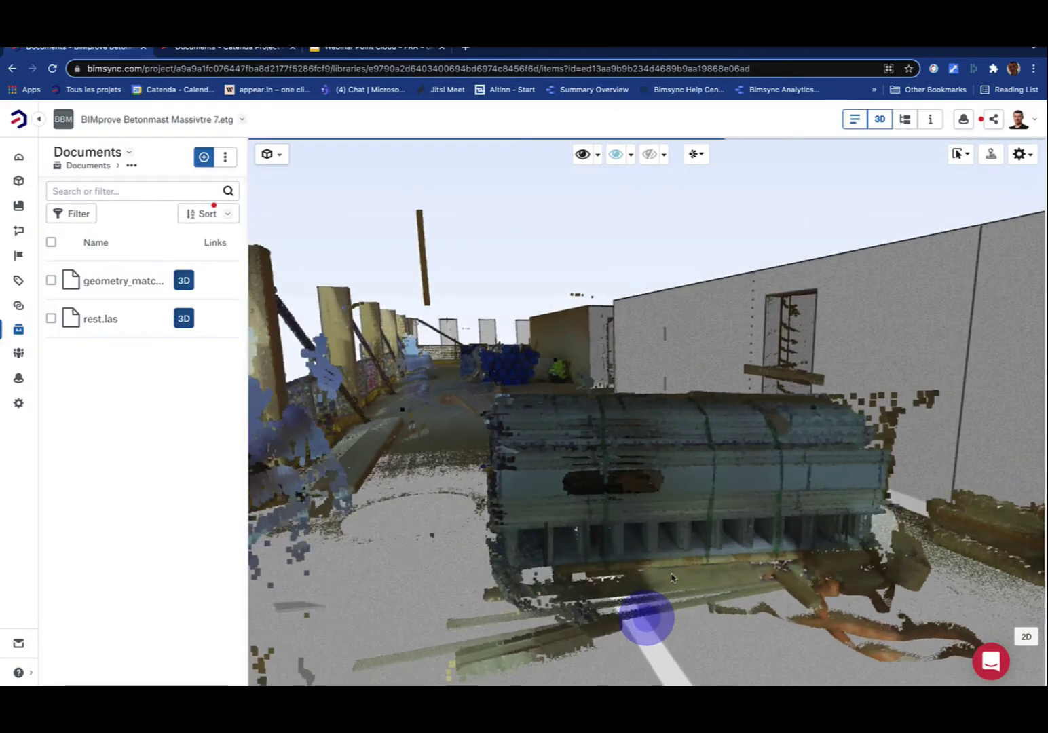
{"action": "scroll", "coordinate": [655, 621], "scroll_direction": "up", "scroll_amount": 10}
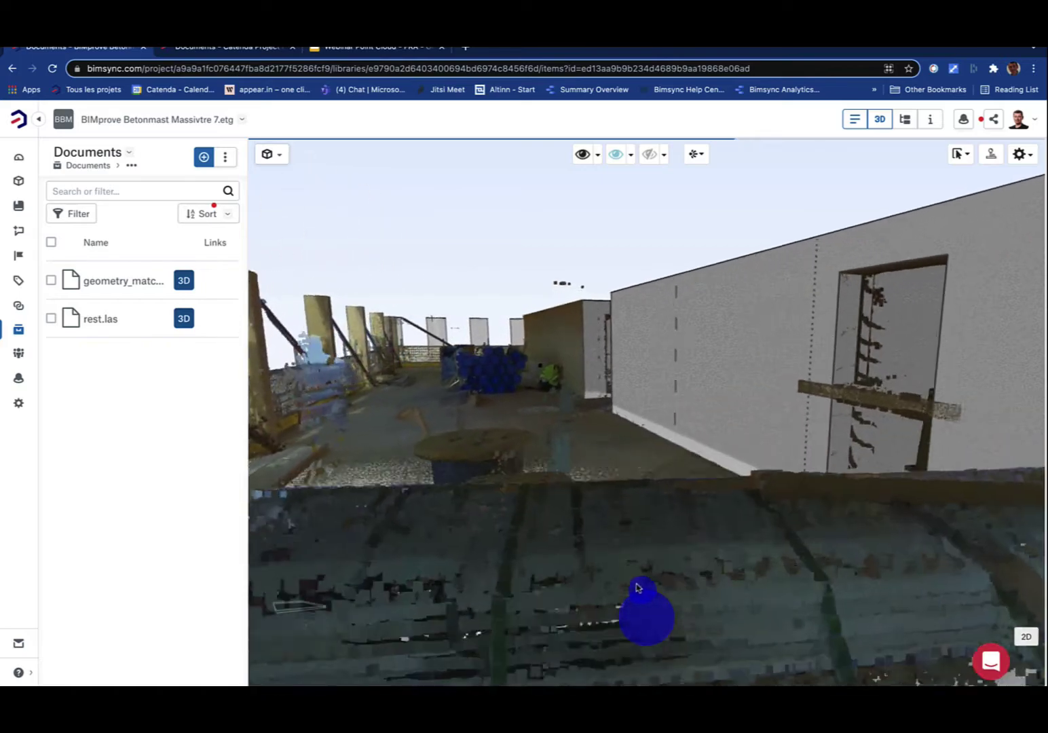
{"action": "left_click_drag", "start_coordinate": [628, 584], "coordinate": [685, 642]}
{"action": "left_click_drag", "start_coordinate": [584, 536], "coordinate": [886, 585]}
{"action": "left_click_drag", "start_coordinate": [780, 545], "coordinate": [799, 508]}
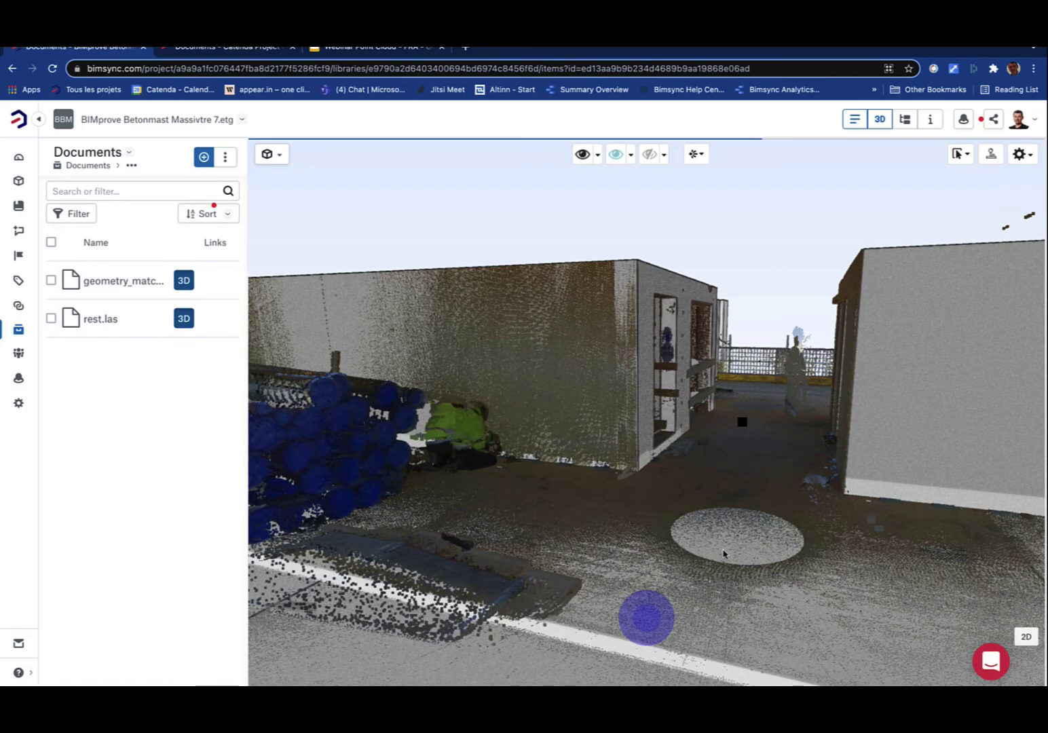
{"action": "left_click_drag", "start_coordinate": [666, 624], "coordinate": [733, 606]}
{"action": "left_click_drag", "start_coordinate": [738, 543], "coordinate": [774, 536]}
{"action": "left_click_drag", "start_coordinate": [838, 539], "coordinate": [799, 543]}
{"action": "scroll", "coordinate": [759, 591], "scroll_direction": "down", "scroll_amount": 5}
{"action": "scroll", "coordinate": [799, 543], "scroll_direction": "down", "scroll_amount": 5}
{"action": "scroll", "coordinate": [702, 555], "scroll_direction": "up", "scroll_amount": 5}
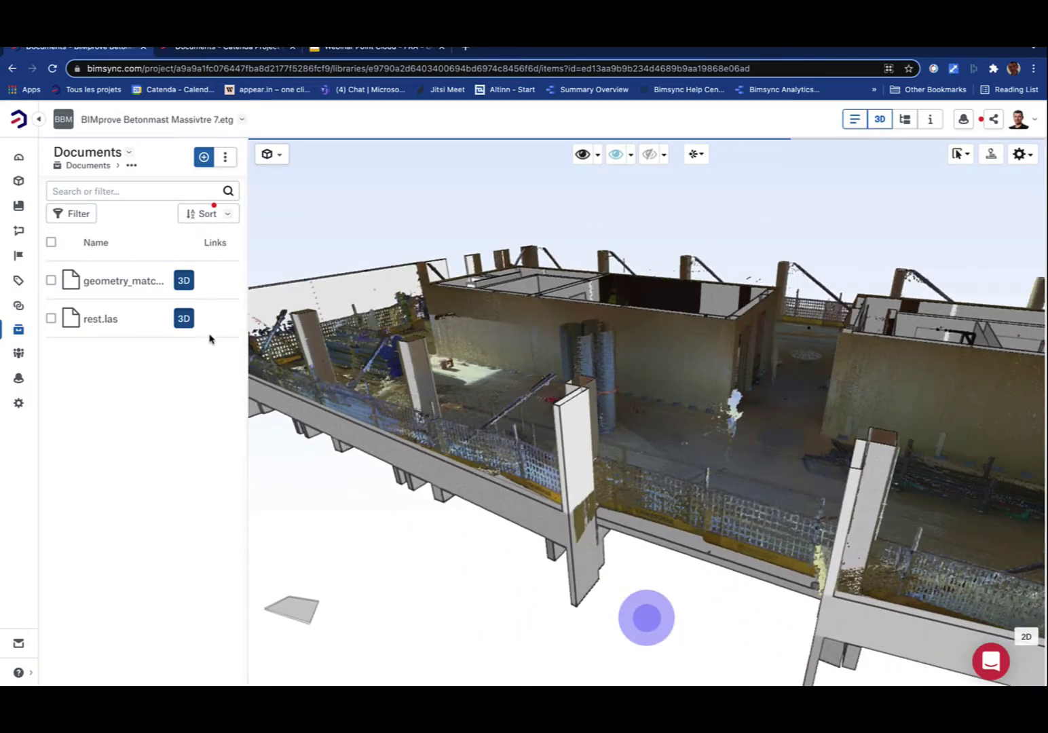
Hide both point clouds to see the bare model, and show only geometry_match.las again
{"action": "left_click", "coordinate": [184, 282]}
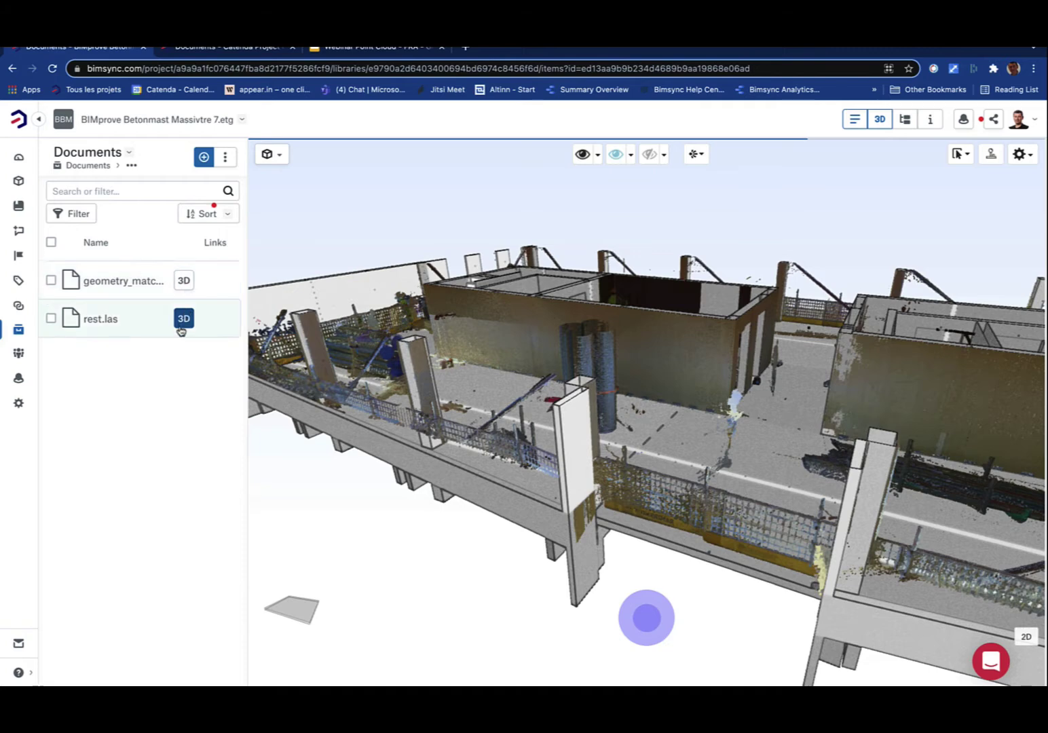
{"action": "left_click", "coordinate": [182, 323]}
{"action": "left_click", "coordinate": [182, 325]}
{"action": "left_click", "coordinate": [182, 324]}
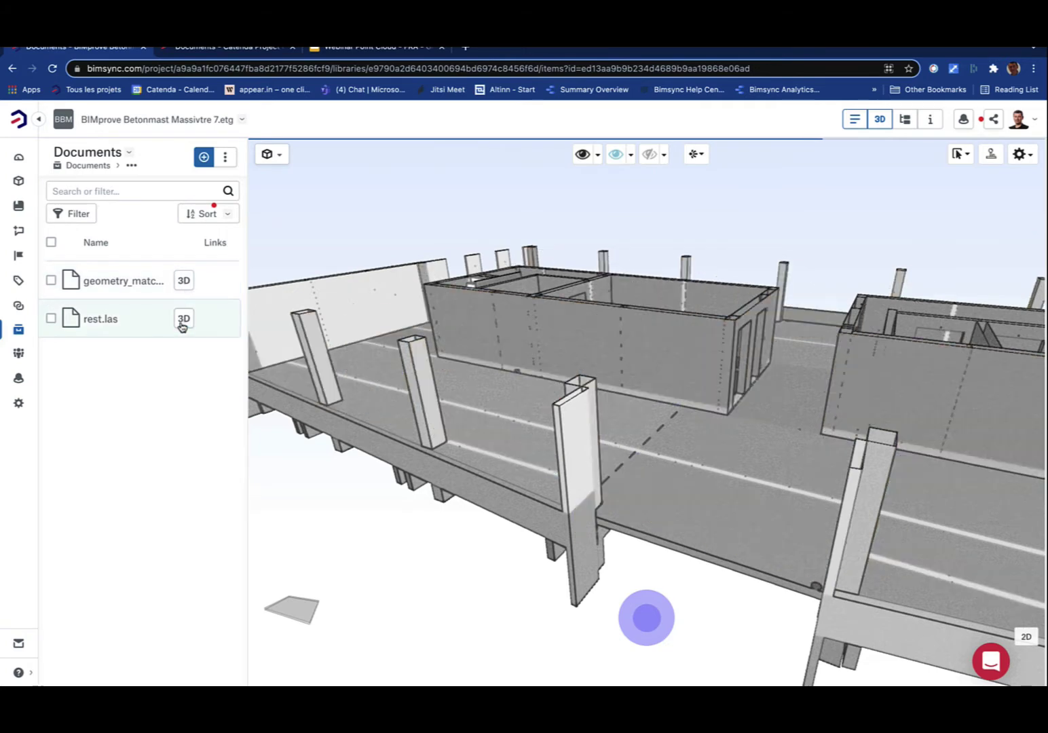
{"action": "left_click", "coordinate": [187, 282]}
Zoom to the room's door openings and unload the Node_RIB_timber model from 3D
{"action": "left_click_drag", "start_coordinate": [720, 351], "coordinate": [582, 384]}
{"action": "mouse_move", "coordinate": [761, 451]}
{"action": "left_mouse_down"}
{"action": "mouse_move", "coordinate": [814, 446]}
{"action": "mouse_move", "coordinate": [574, 435]}
{"action": "left_mouse_up"}
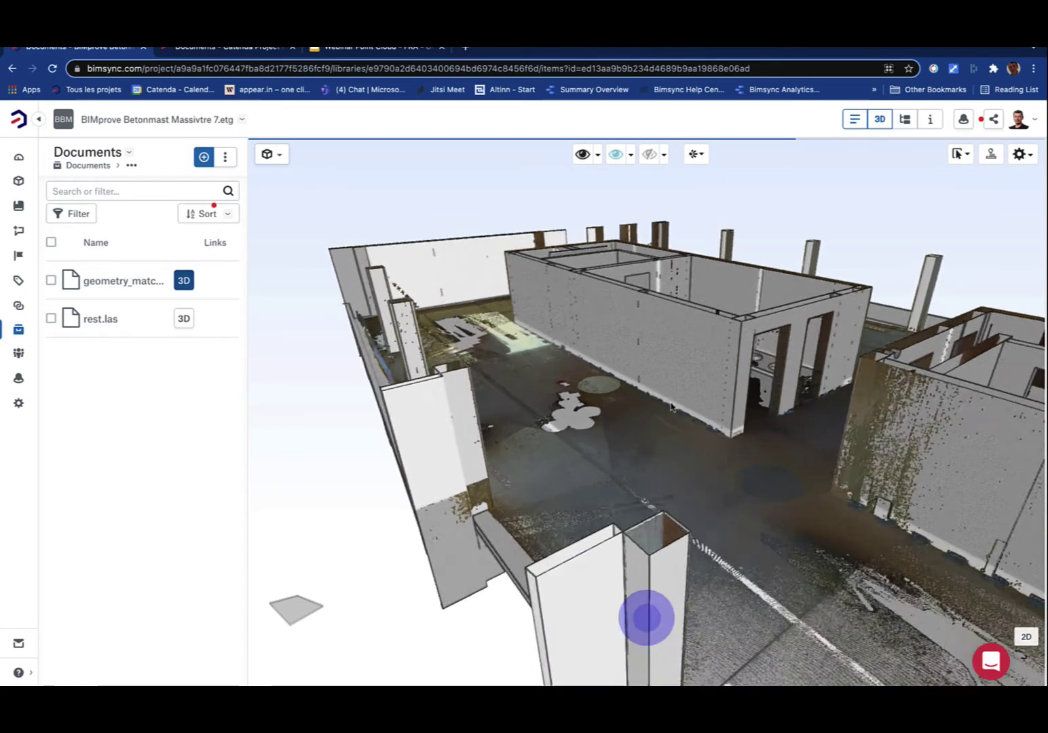
{"action": "scroll", "coordinate": [671, 406], "scroll_direction": "up", "scroll_amount": 6}
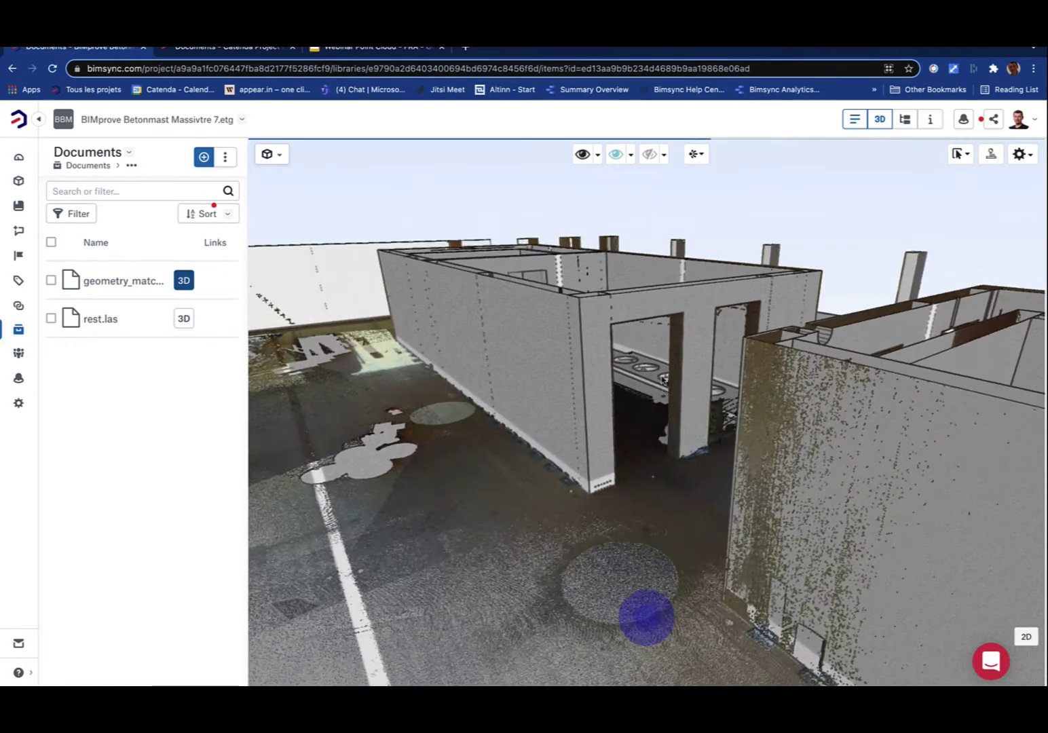
{"action": "scroll", "coordinate": [664, 387], "scroll_direction": "up", "scroll_amount": 4}
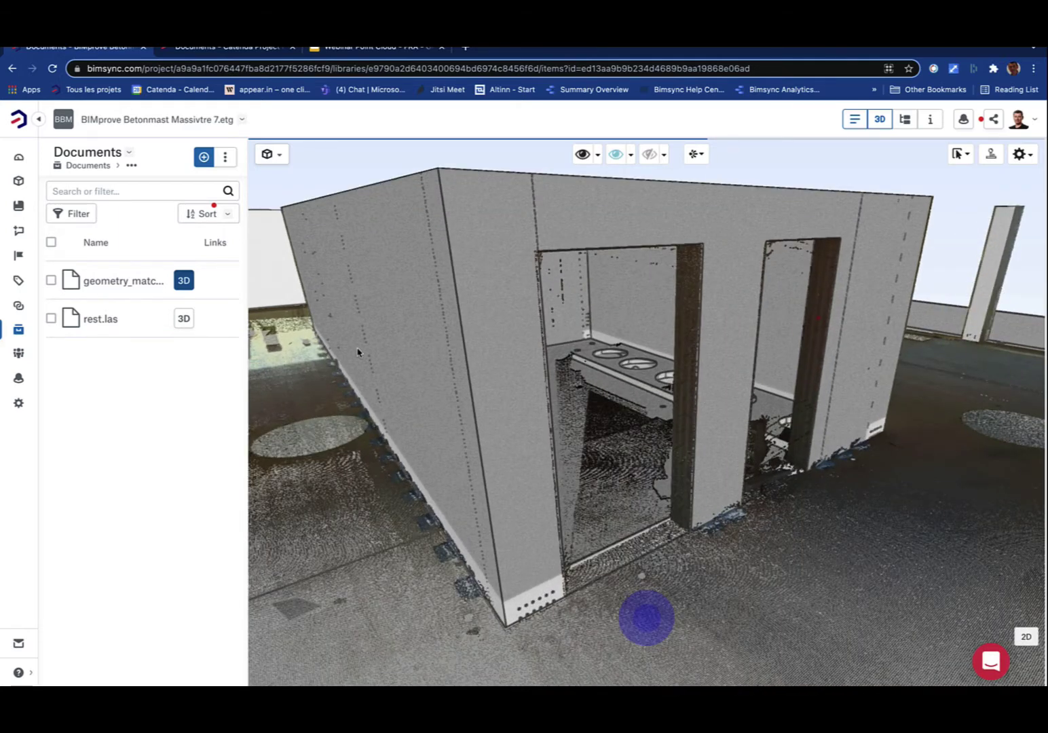
{"action": "left_click", "coordinate": [277, 155]}
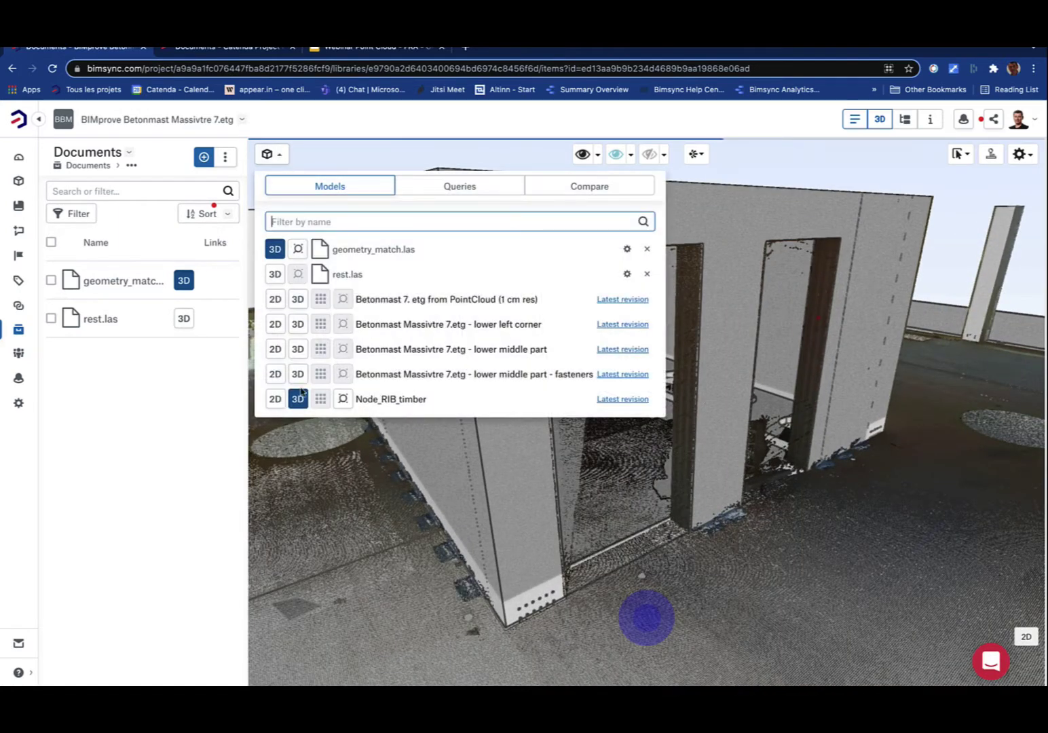
{"action": "left_click", "coordinate": [297, 399]}
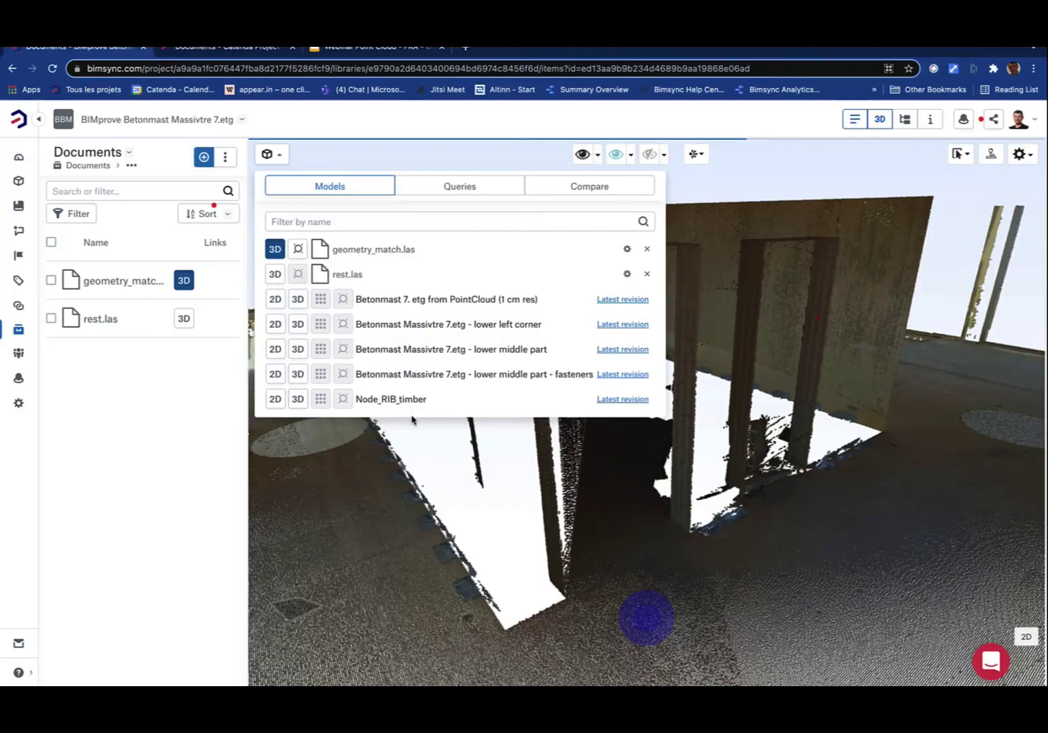
Measure the width of the door opening between its jambs in the point cloud with Tape measure
{"action": "left_click_drag", "start_coordinate": [604, 475], "coordinate": [351, 423]}
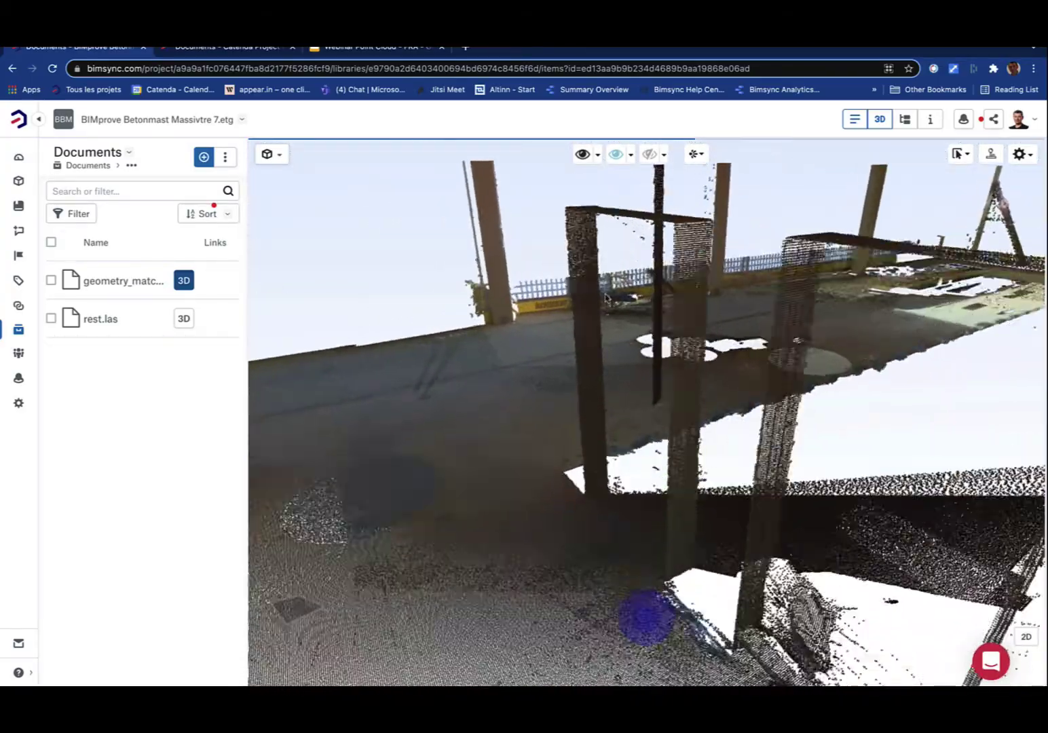
{"action": "scroll", "coordinate": [606, 299], "scroll_direction": "up", "scroll_amount": 3}
{"action": "left_click_drag", "start_coordinate": [613, 314], "coordinate": [656, 303]}
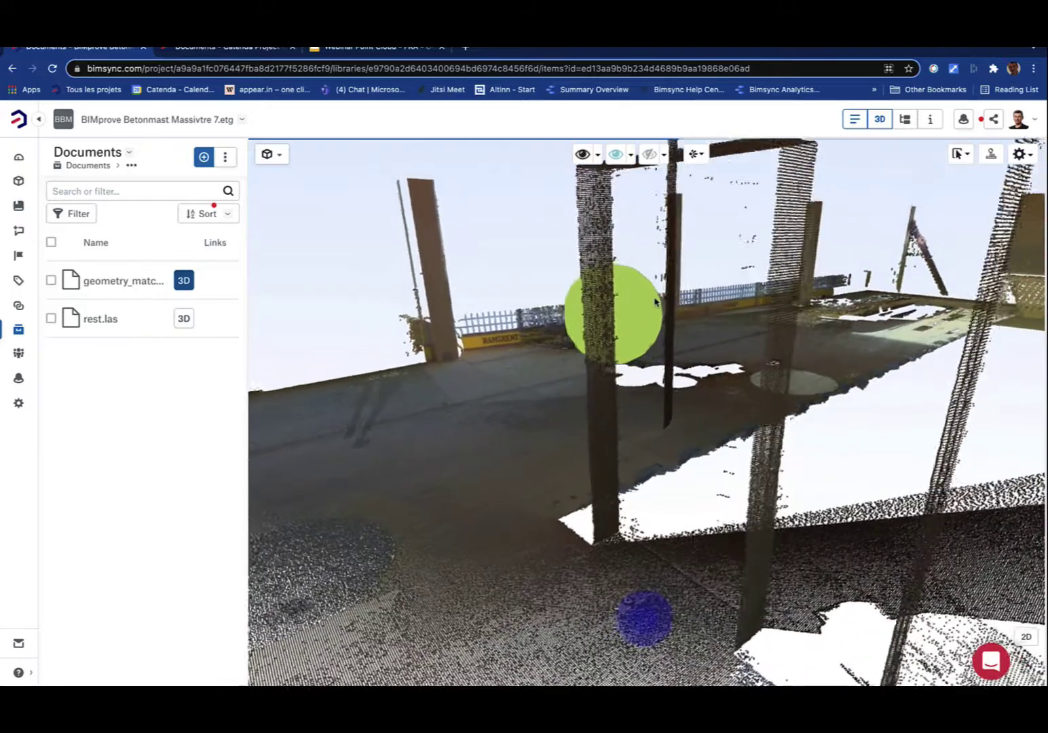
{"action": "right_click_drag", "start_coordinate": [563, 299], "coordinate": [719, 434]}
{"action": "left_click_drag", "start_coordinate": [630, 311], "coordinate": [632, 358]}
{"action": "right_click_drag", "start_coordinate": [813, 456], "coordinate": [735, 381]}
{"action": "left_click_drag", "start_coordinate": [810, 406], "coordinate": [787, 394]}
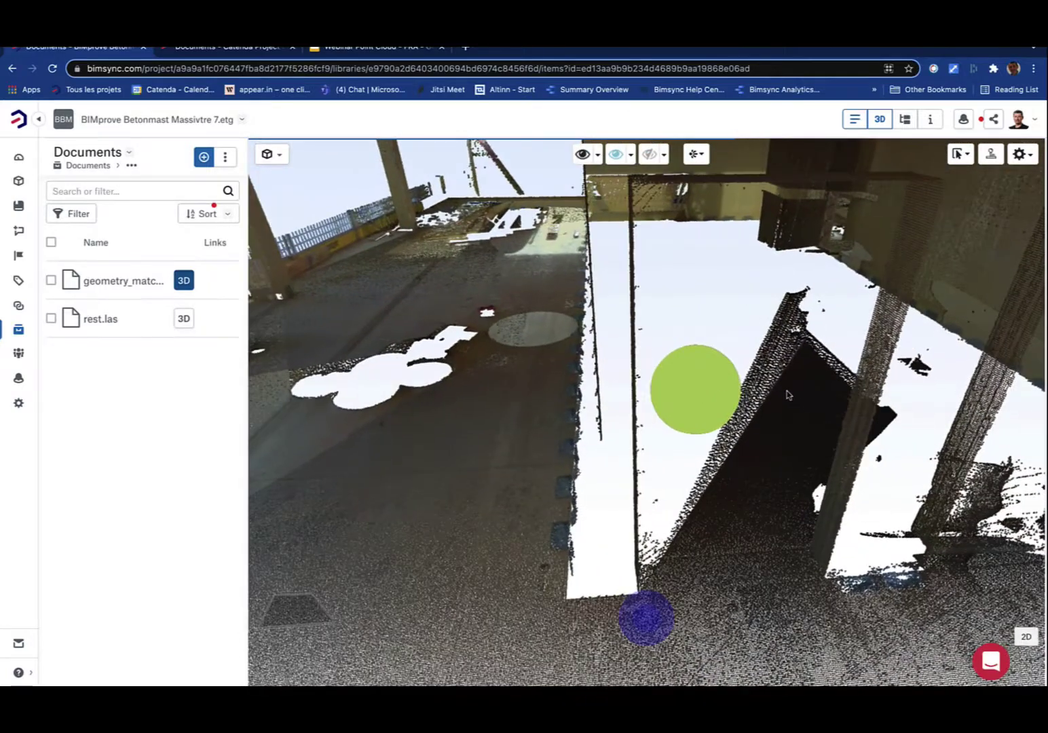
{"action": "left_click", "coordinate": [961, 154]}
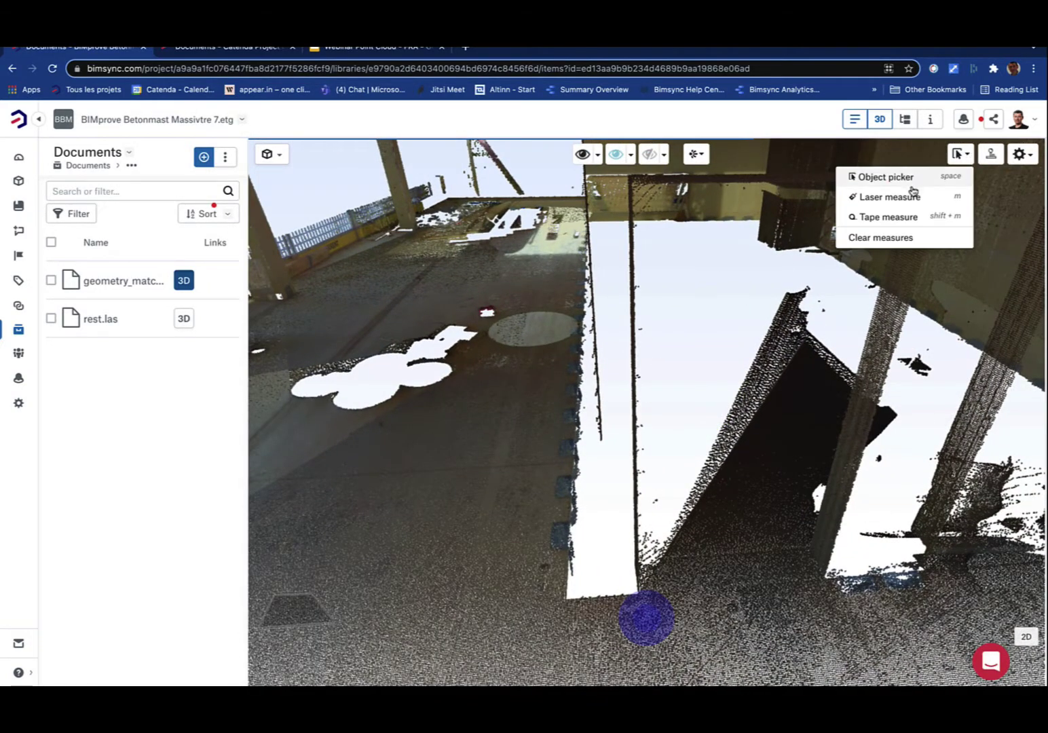
{"action": "left_click", "coordinate": [872, 217]}
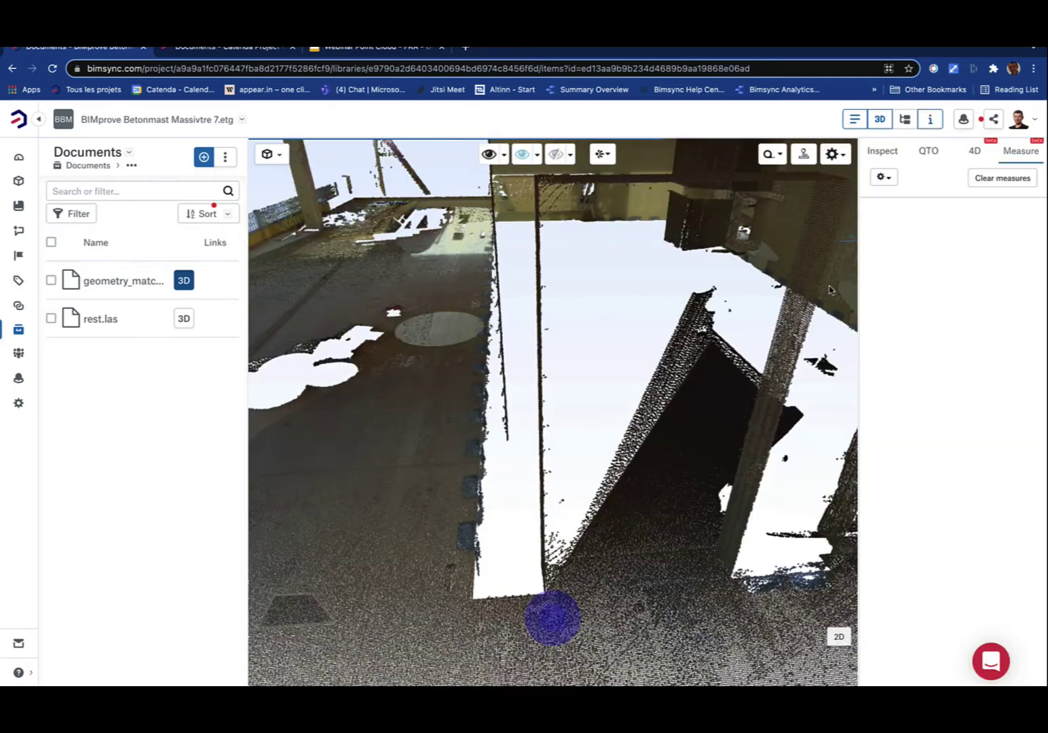
{"action": "left_click", "coordinate": [788, 328]}
{"action": "left_click_drag", "start_coordinate": [666, 309], "coordinate": [513, 326]}
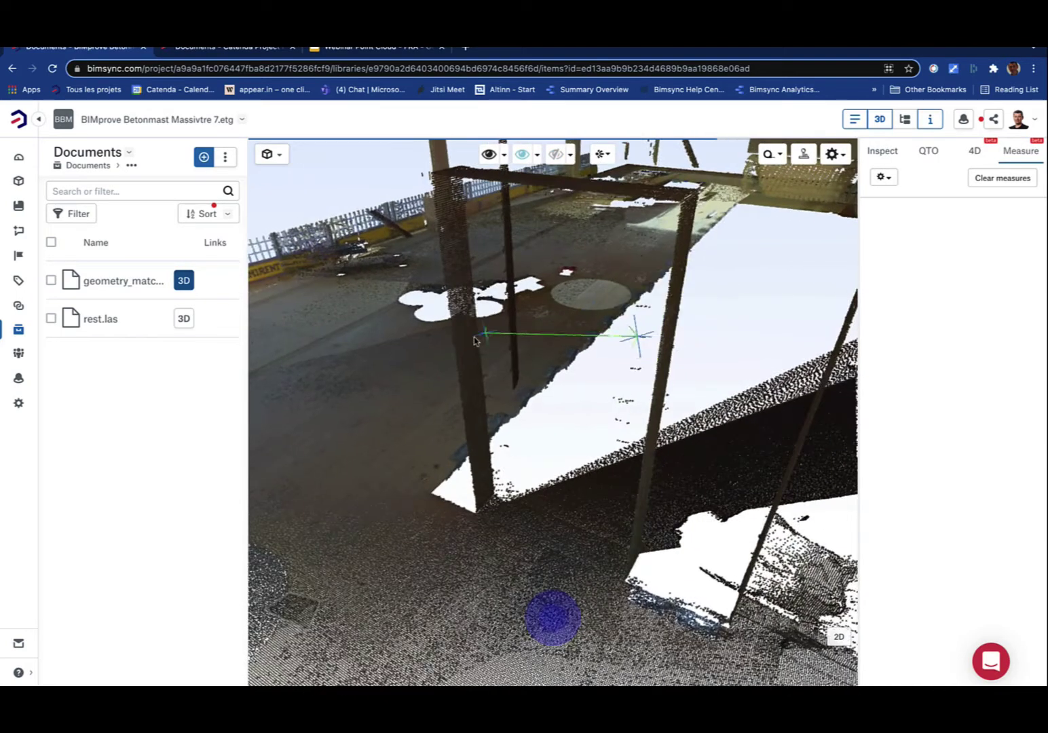
{"action": "left_click", "coordinate": [635, 334]}
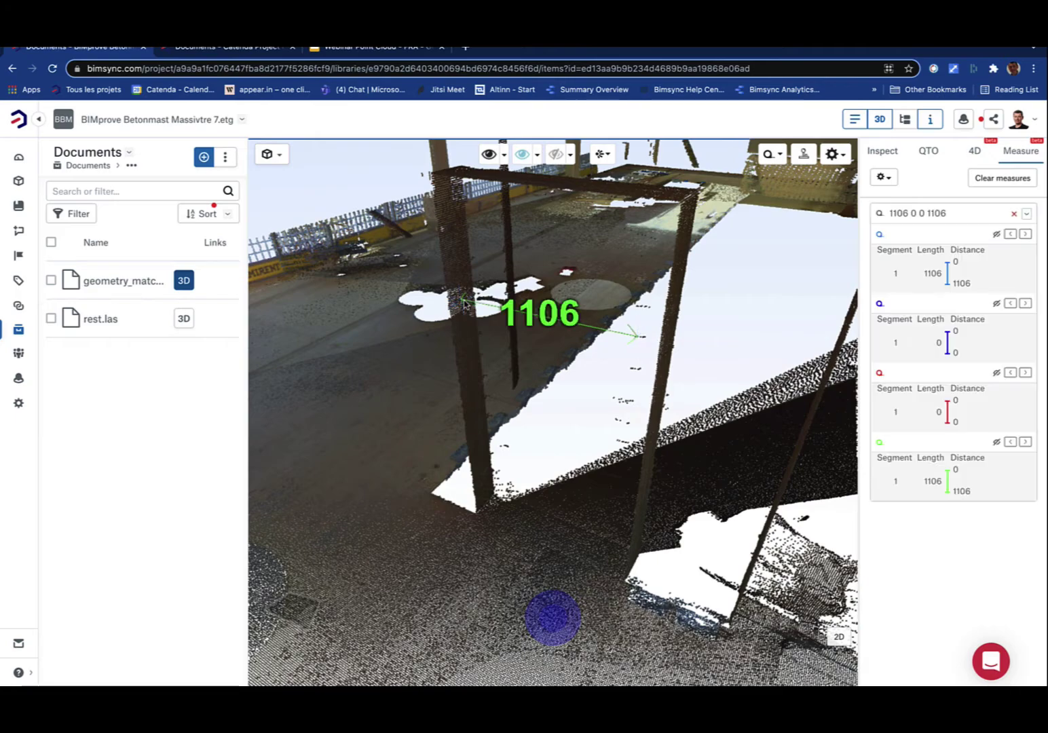
Measure the height of the door frame in the point cloud from its top corner down to the floor
{"action": "mouse_move", "coordinate": [532, 359]}
{"action": "left_mouse_down"}
{"action": "mouse_move", "coordinate": [688, 342]}
{"action": "mouse_move", "coordinate": [550, 360]}
{"action": "left_mouse_up"}
{"action": "mouse_move", "coordinate": [645, 479]}
{"action": "left_mouse_down"}
{"action": "mouse_move", "coordinate": [679, 479]}
{"action": "mouse_move", "coordinate": [649, 477]}
{"action": "mouse_move", "coordinate": [662, 484]}
{"action": "mouse_move", "coordinate": [642, 465]}
{"action": "left_mouse_up"}
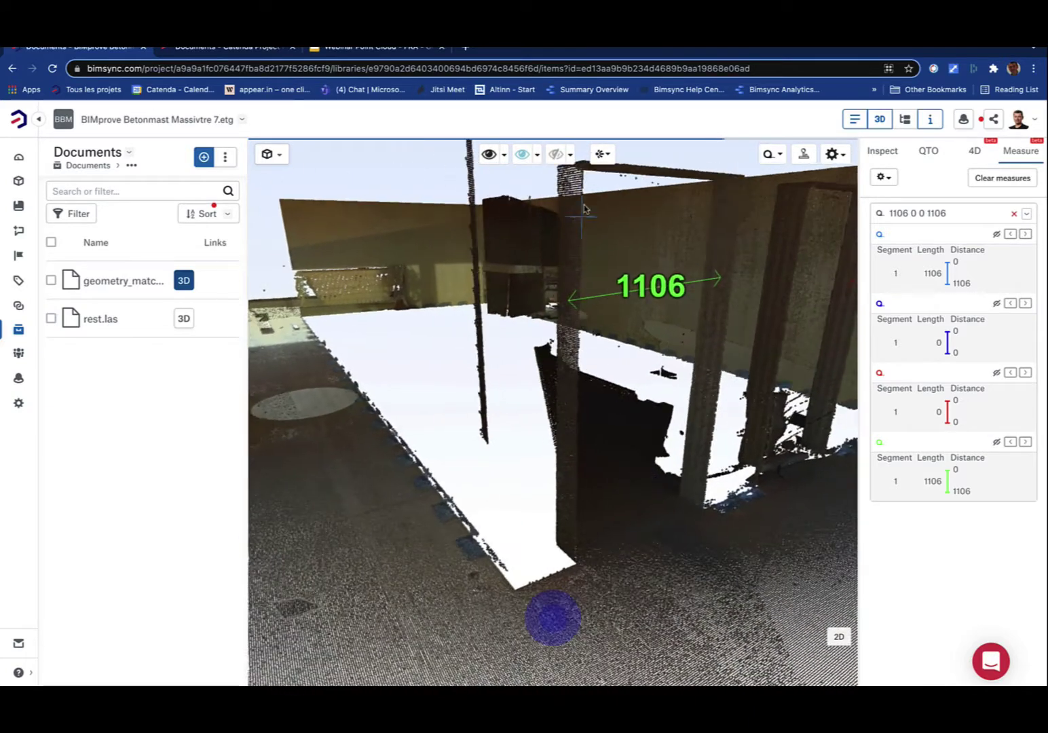
{"action": "right_click_drag", "start_coordinate": [585, 200], "coordinate": [580, 391]}
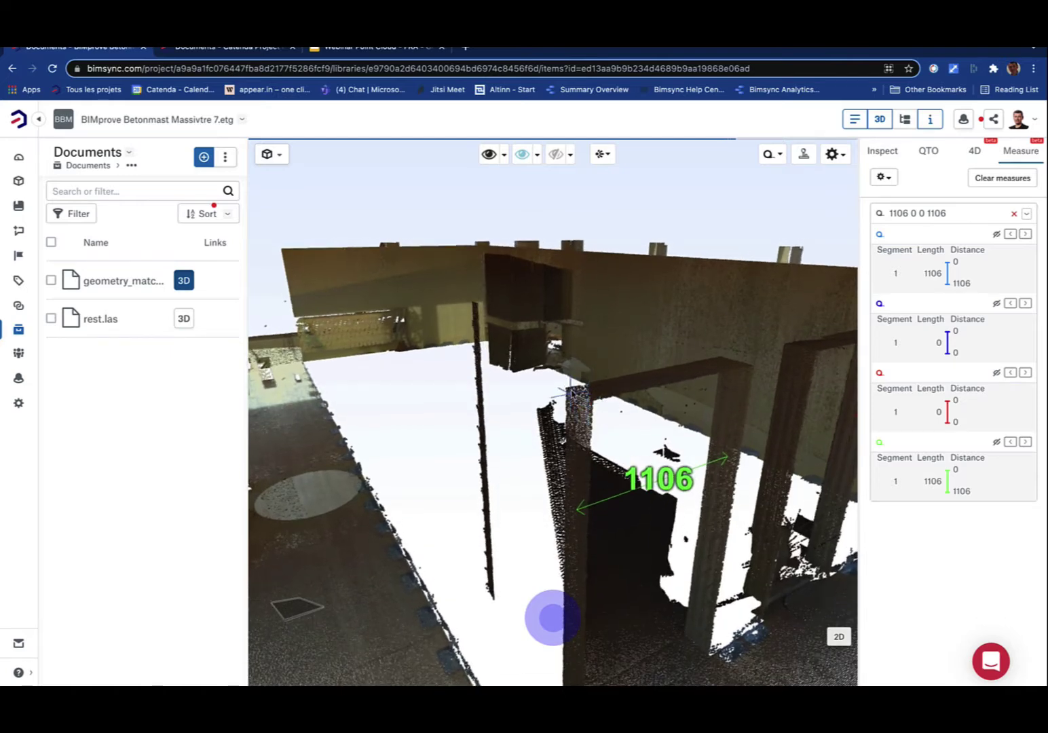
{"action": "left_click", "coordinate": [567, 389]}
{"action": "right_click_drag", "start_coordinate": [588, 482], "coordinate": [576, 296]}
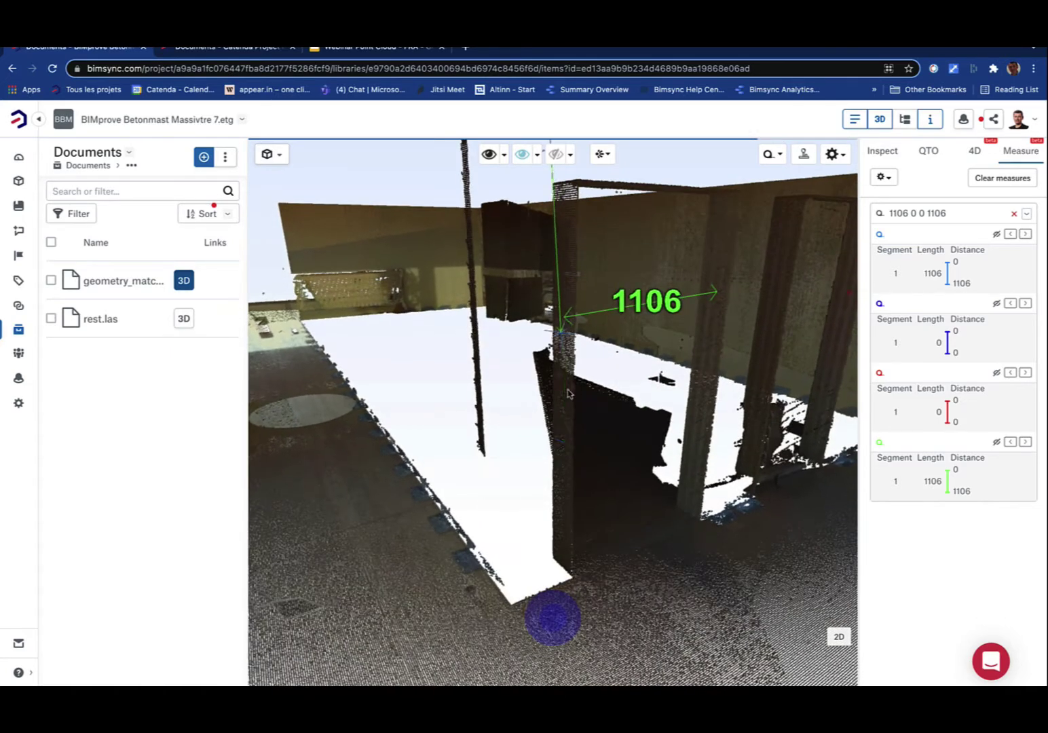
{"action": "left_click", "coordinate": [553, 560]}
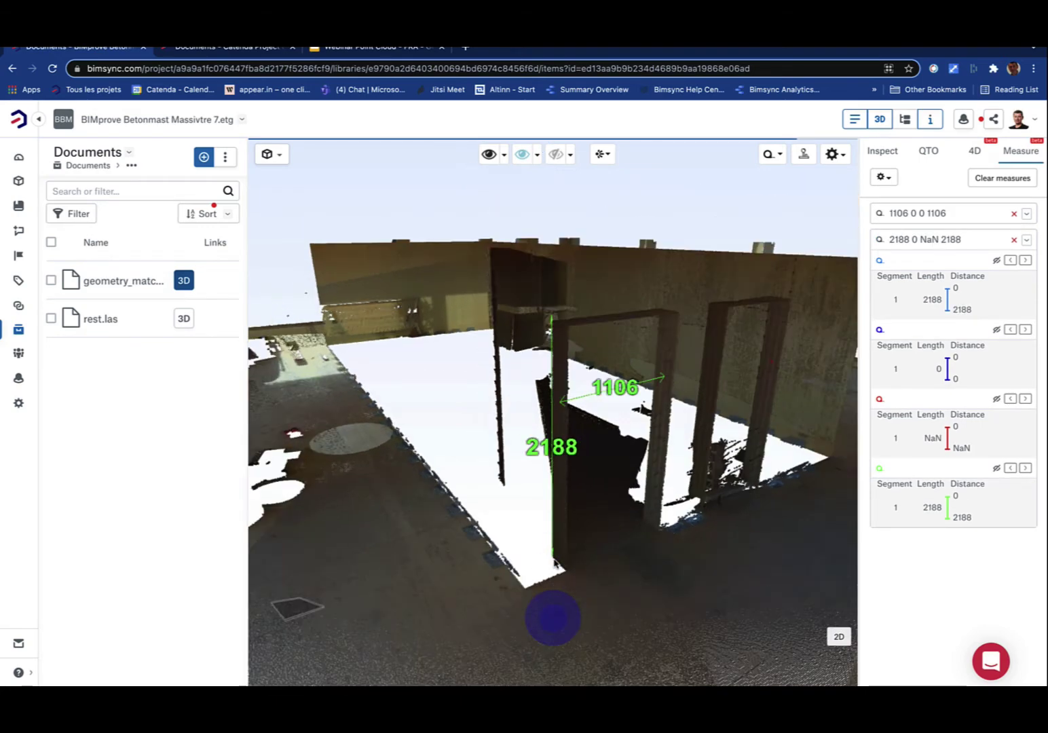
{"action": "left_click_drag", "start_coordinate": [553, 560], "coordinate": [513, 546]}
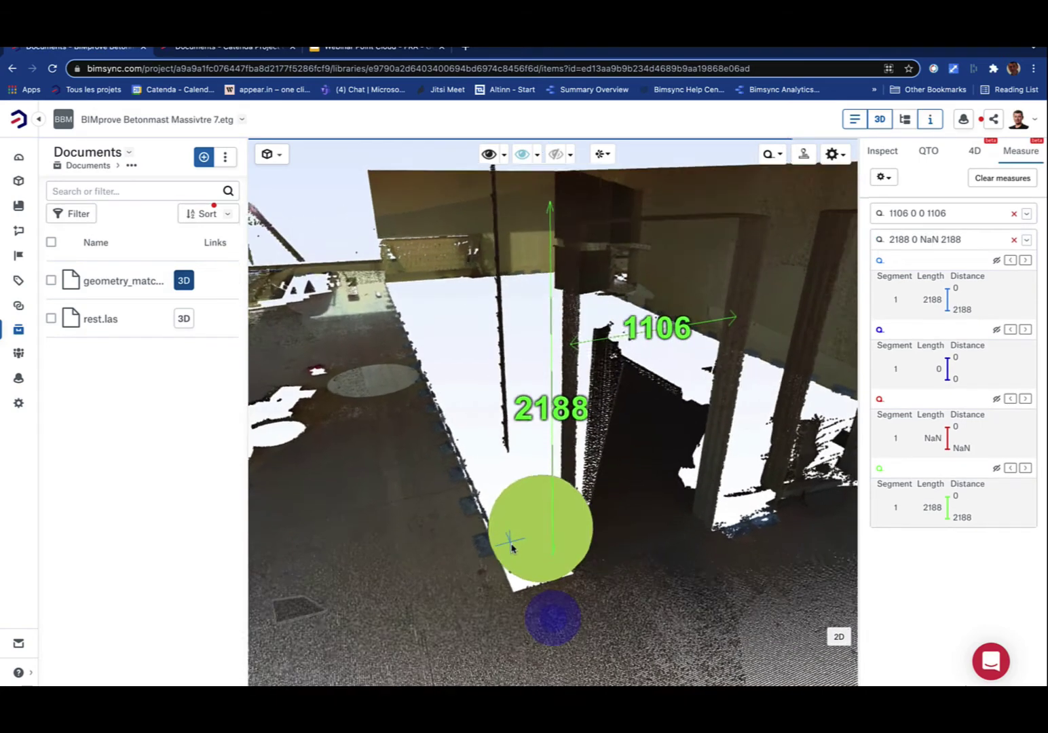
Exit the Tape measure tool, return to the selection tool and clear all measures
{"action": "left_click_drag", "start_coordinate": [587, 278], "coordinate": [642, 510]}
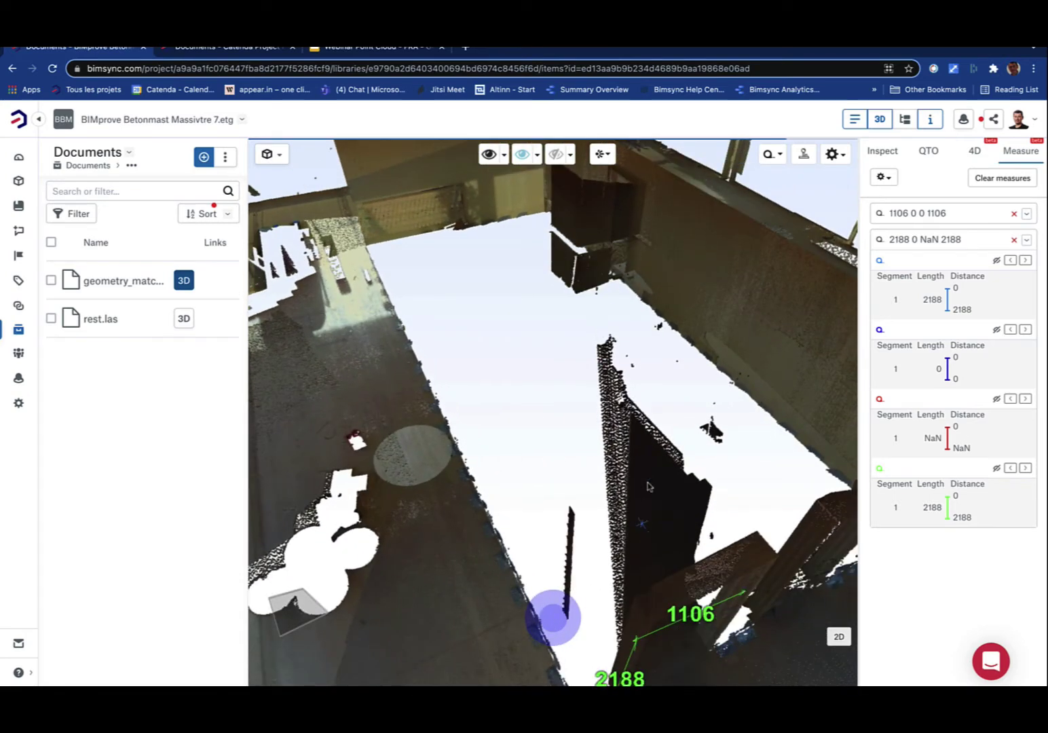
{"action": "left_click", "coordinate": [835, 155]}
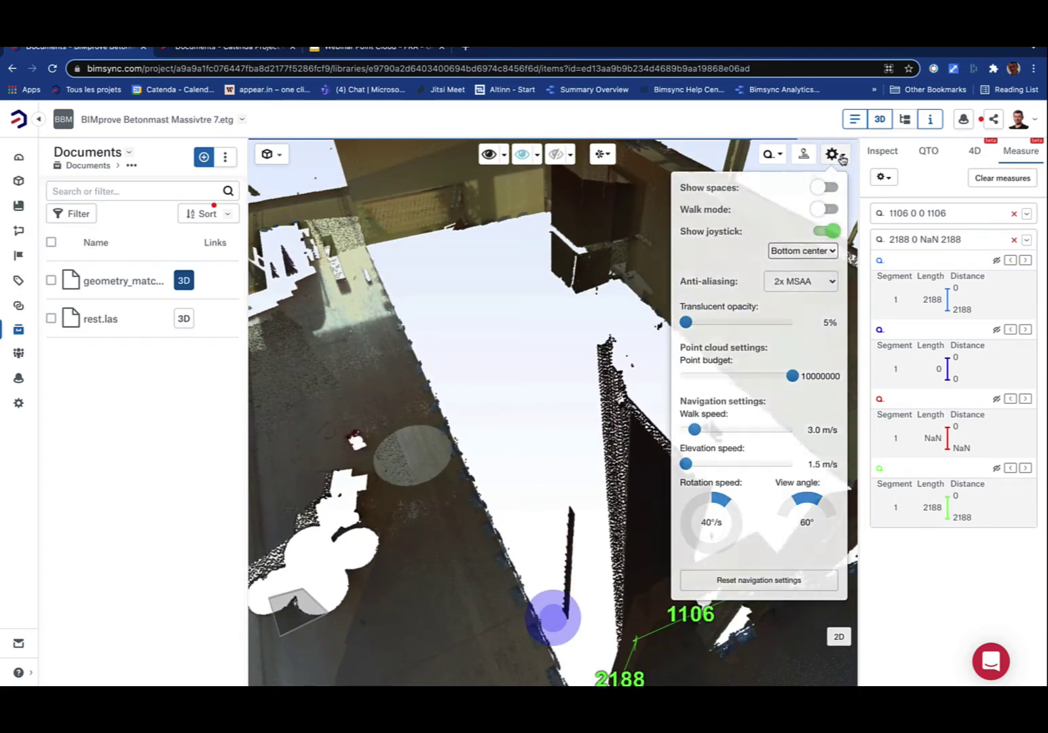
{"action": "left_click", "coordinate": [781, 158]}
{"action": "left_click", "coordinate": [706, 178]}
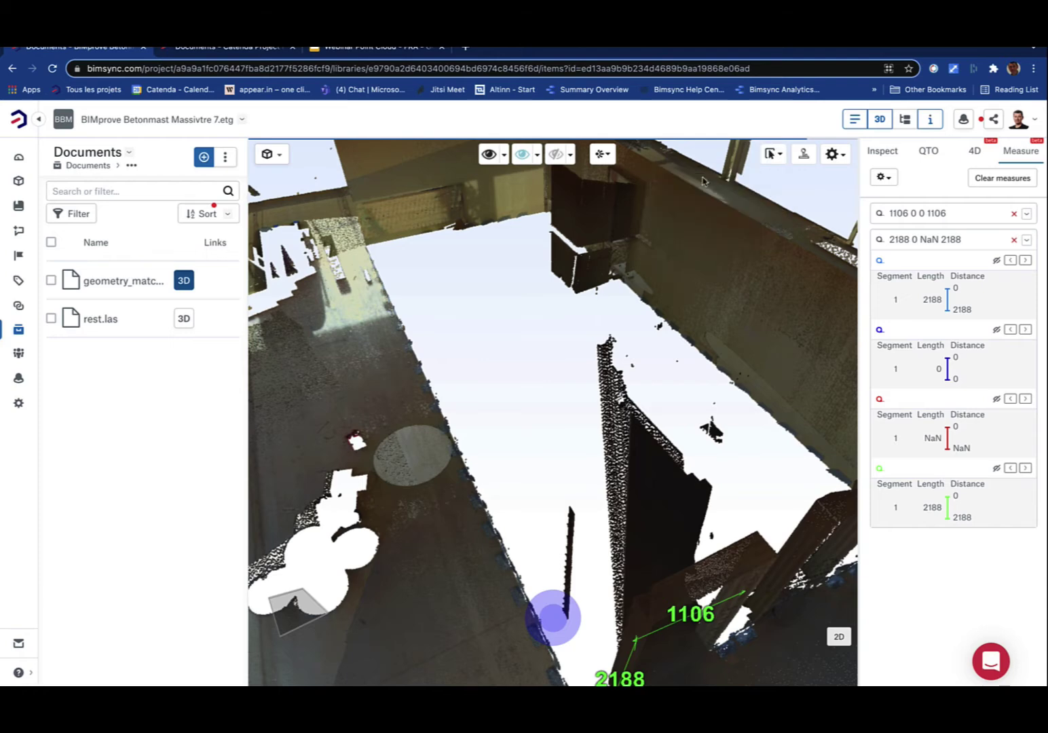
{"action": "left_click", "coordinate": [779, 161]}
{"action": "left_click", "coordinate": [731, 242]}
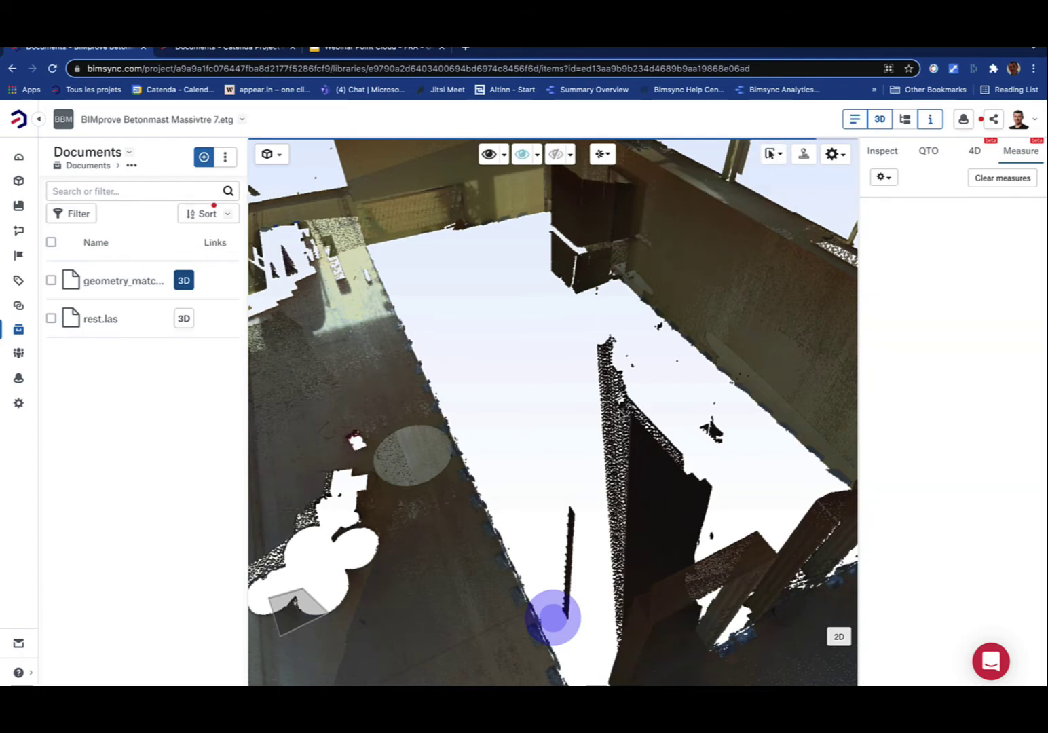
Load the building model in 3D again over geometry_match.las and examine the stair core, shaft openings and walls against the scan
{"action": "scroll", "coordinate": [619, 410], "scroll_direction": "down", "scroll_amount": 5}
{"action": "right_click_drag", "start_coordinate": [633, 455], "coordinate": [537, 368]}
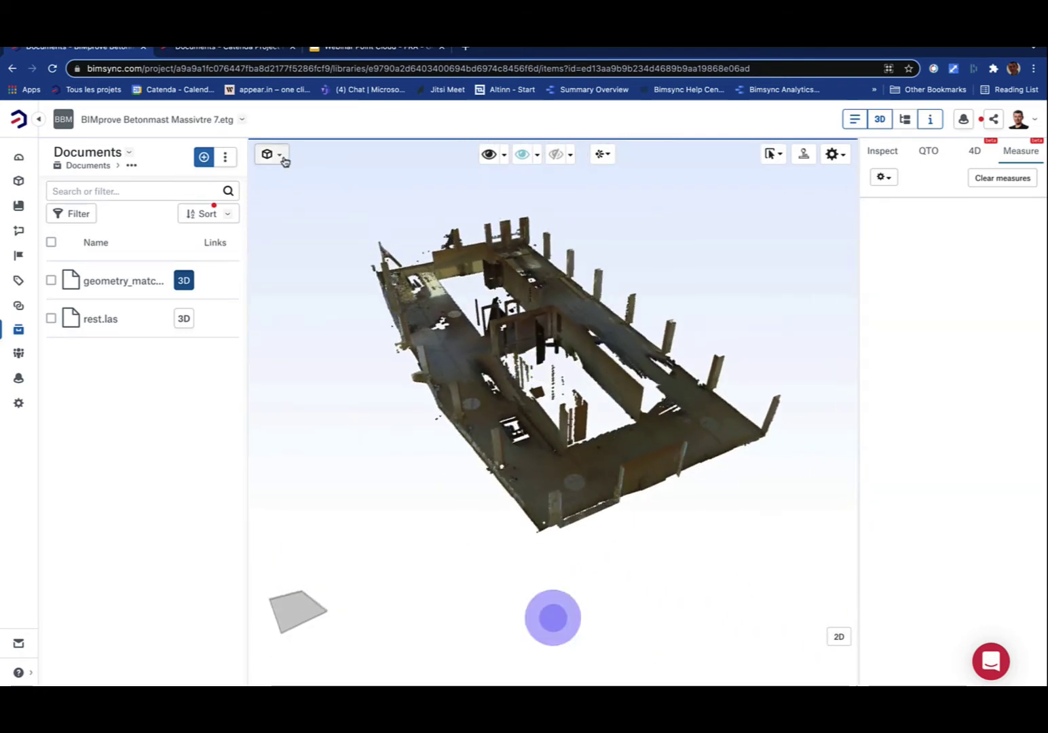
{"action": "left_click", "coordinate": [272, 155]}
{"action": "left_click", "coordinate": [298, 399]}
{"action": "left_click", "coordinate": [425, 485]}
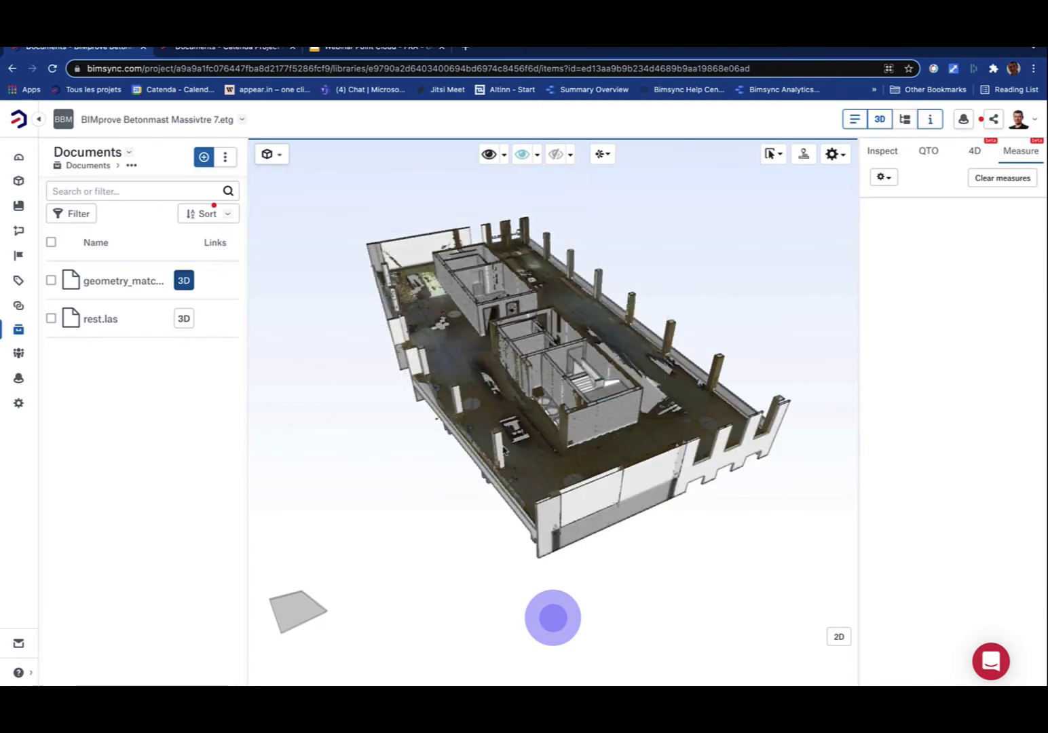
{"action": "scroll", "coordinate": [577, 407], "scroll_direction": "up", "scroll_amount": 5}
{"action": "scroll", "coordinate": [597, 415], "scroll_direction": "up", "scroll_amount": 5}
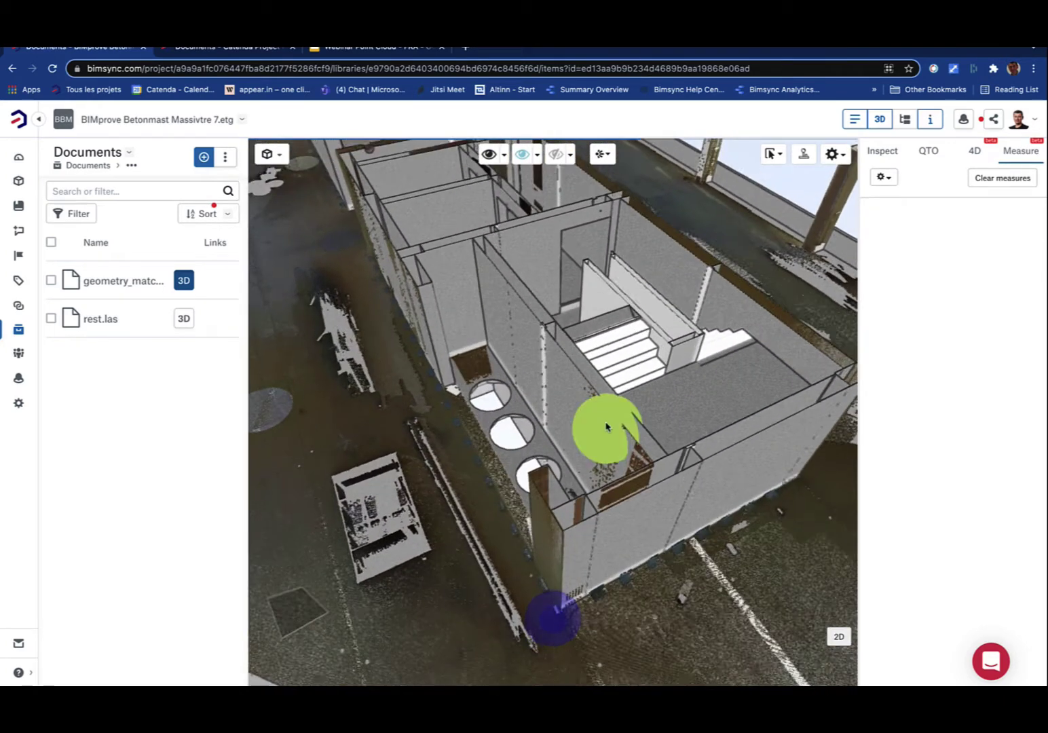
{"action": "left_click_drag", "start_coordinate": [606, 426], "coordinate": [529, 470]}
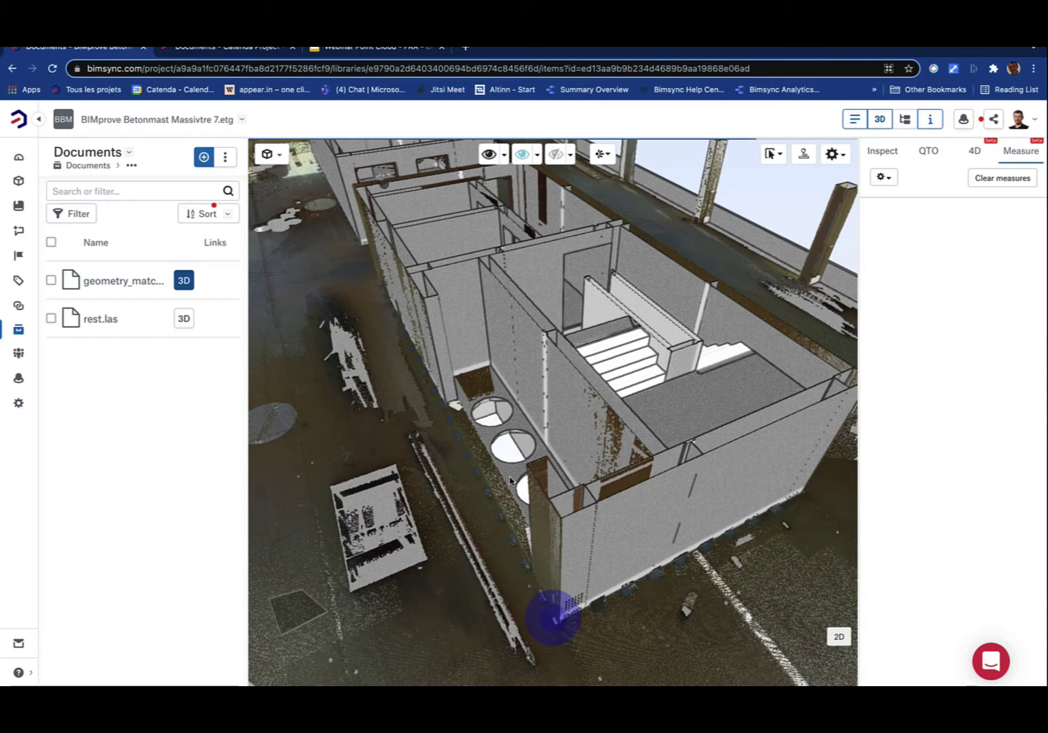
{"action": "scroll", "coordinate": [569, 383], "scroll_direction": "down", "scroll_amount": 5}
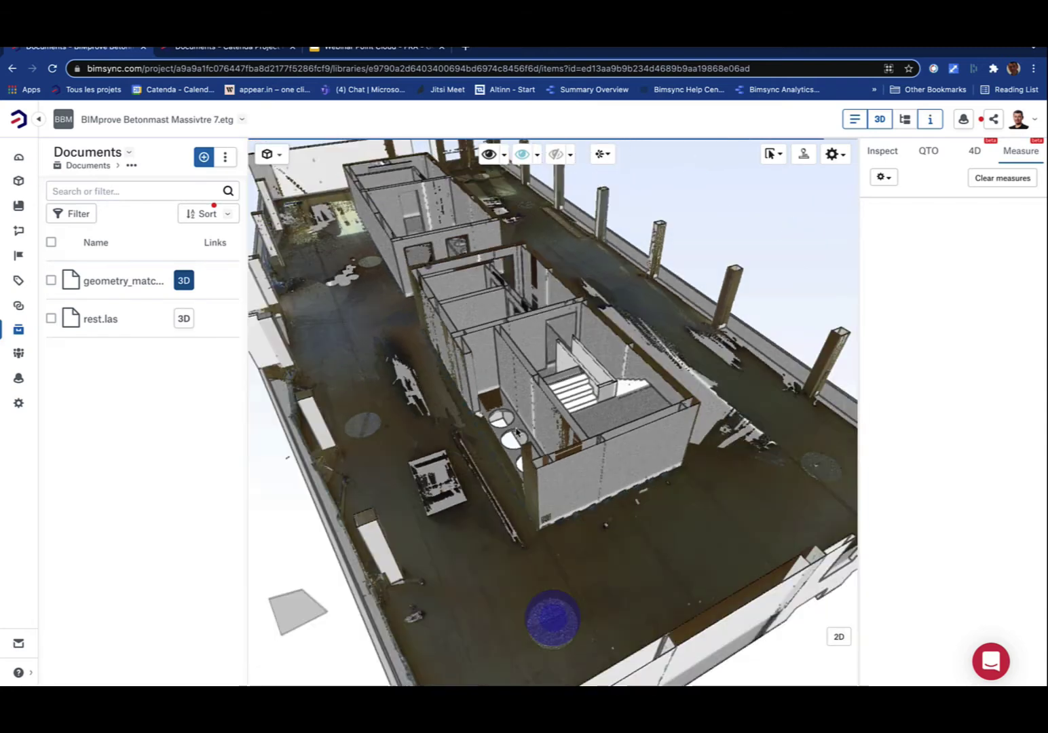
{"action": "scroll", "coordinate": [569, 383], "scroll_direction": "down", "scroll_amount": 5}
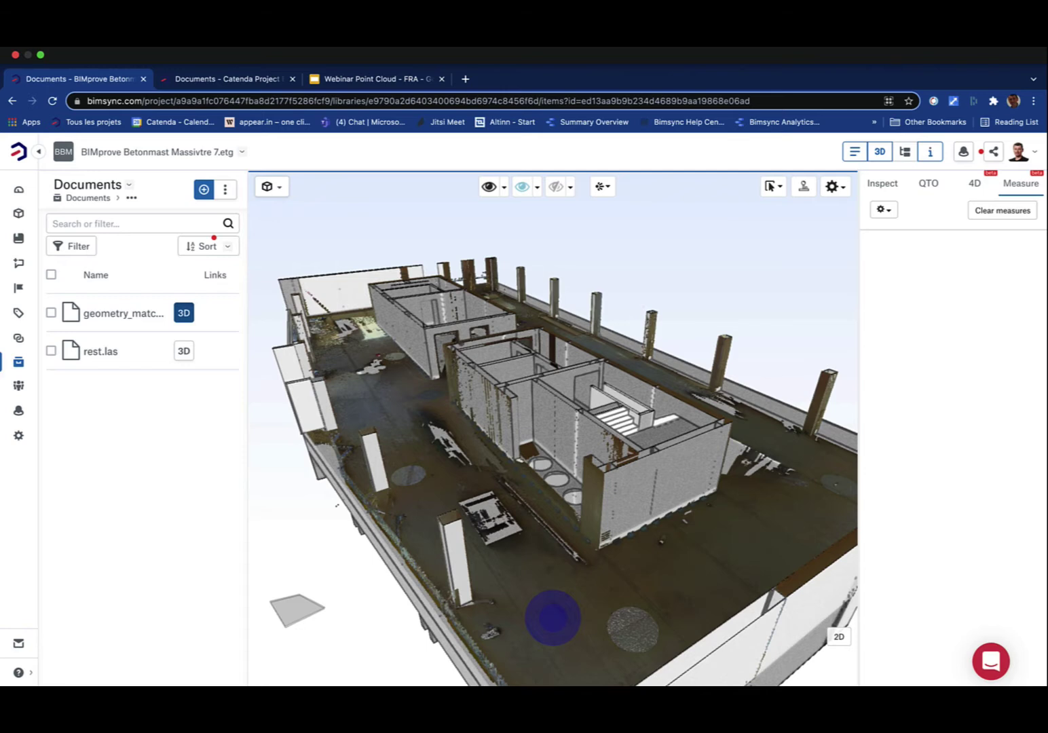
{"action": "left_click", "coordinate": [648, 39]}
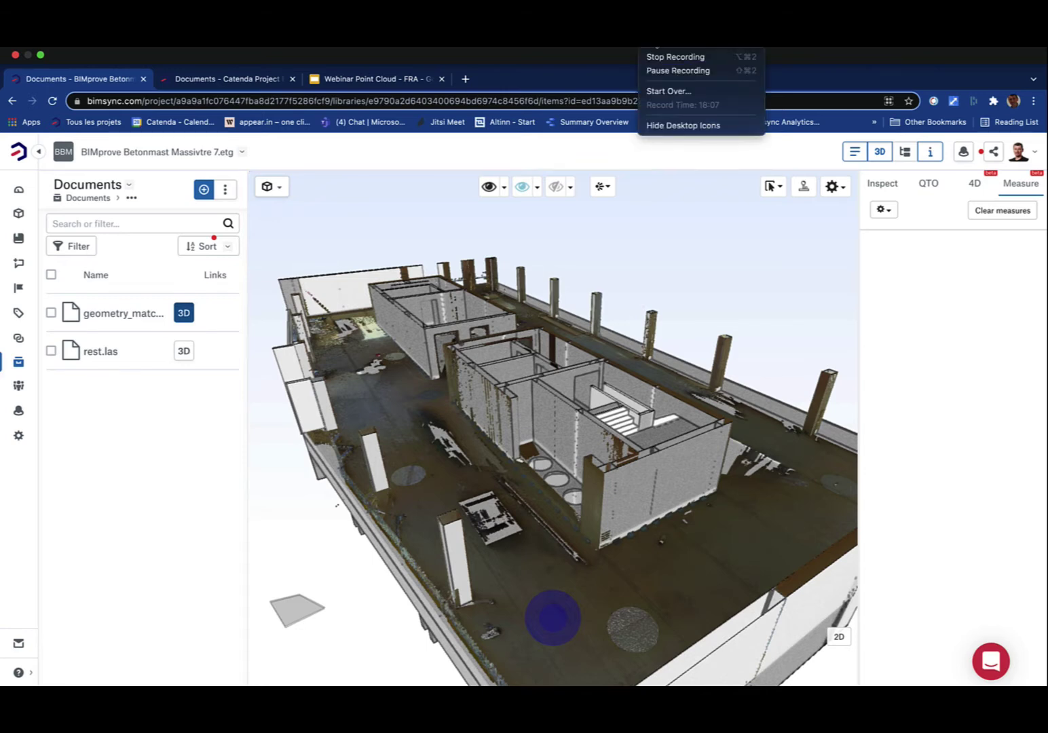
{"action": "left_click", "coordinate": [657, 58]}
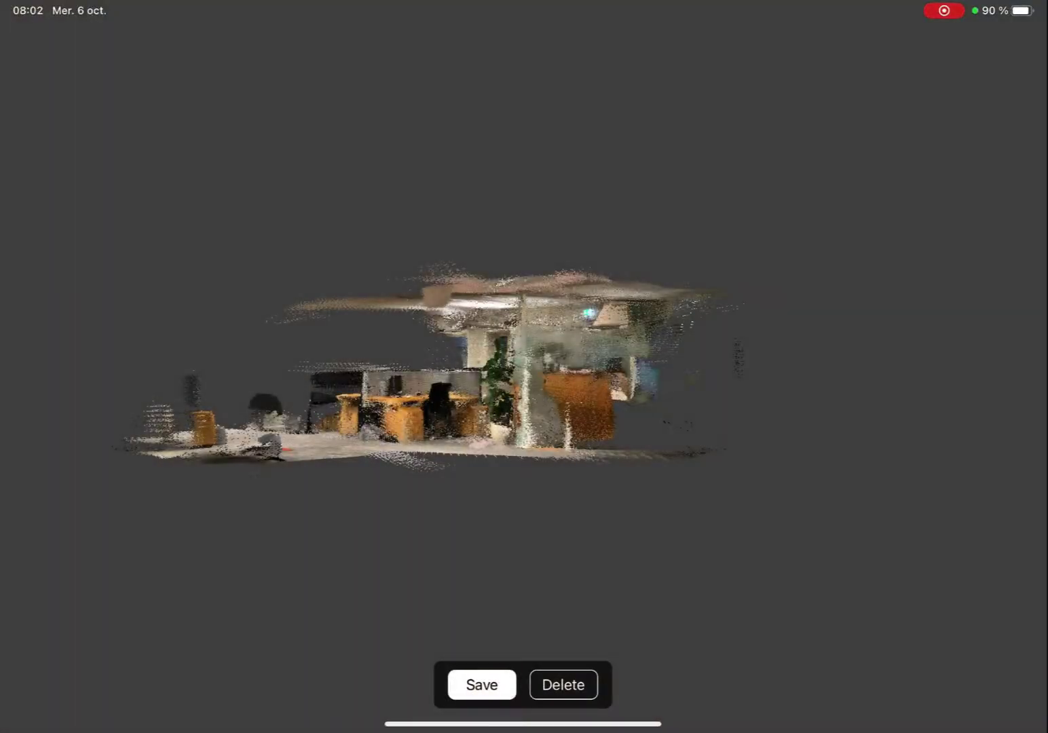
In the tablet scanning app, rotate the office scan and save it as a .ply point cloud named office03
{"action": "left_click_drag", "start_coordinate": [408, 381], "coordinate": [645, 509]}
{"action": "left_click", "coordinate": [482, 685]}
{"action": "type", "text": "office0e"}
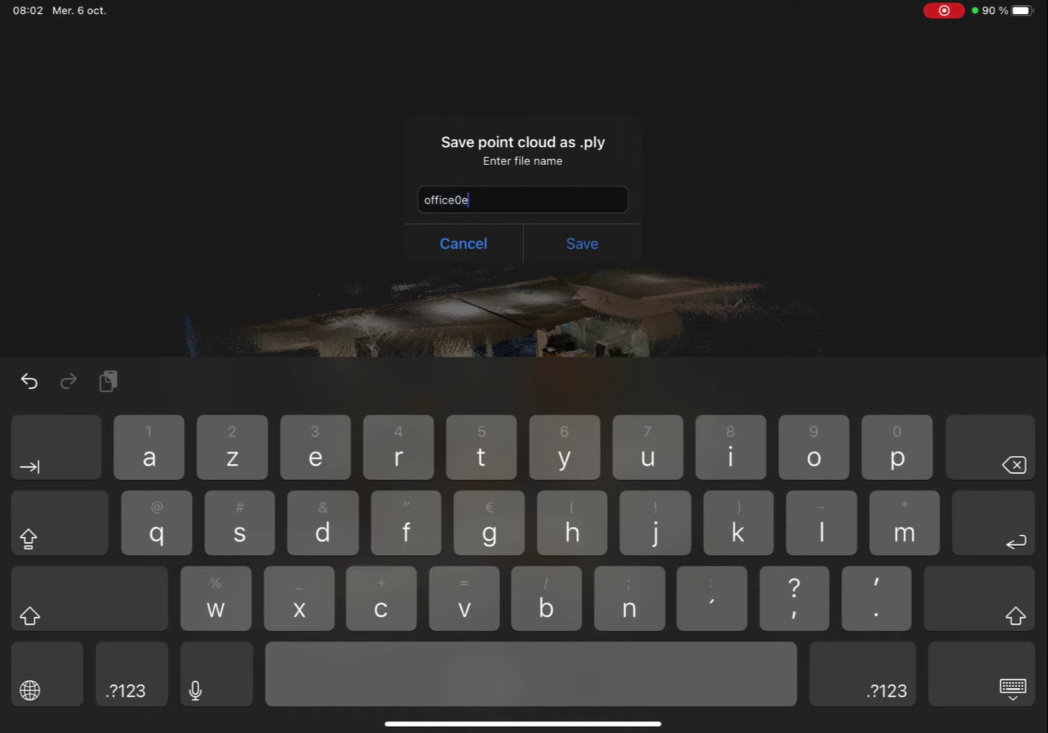
{"action": "key", "text": "BackSpace"}
{"action": "type", "text": "3"}
{"action": "left_click", "coordinate": [581, 244]}
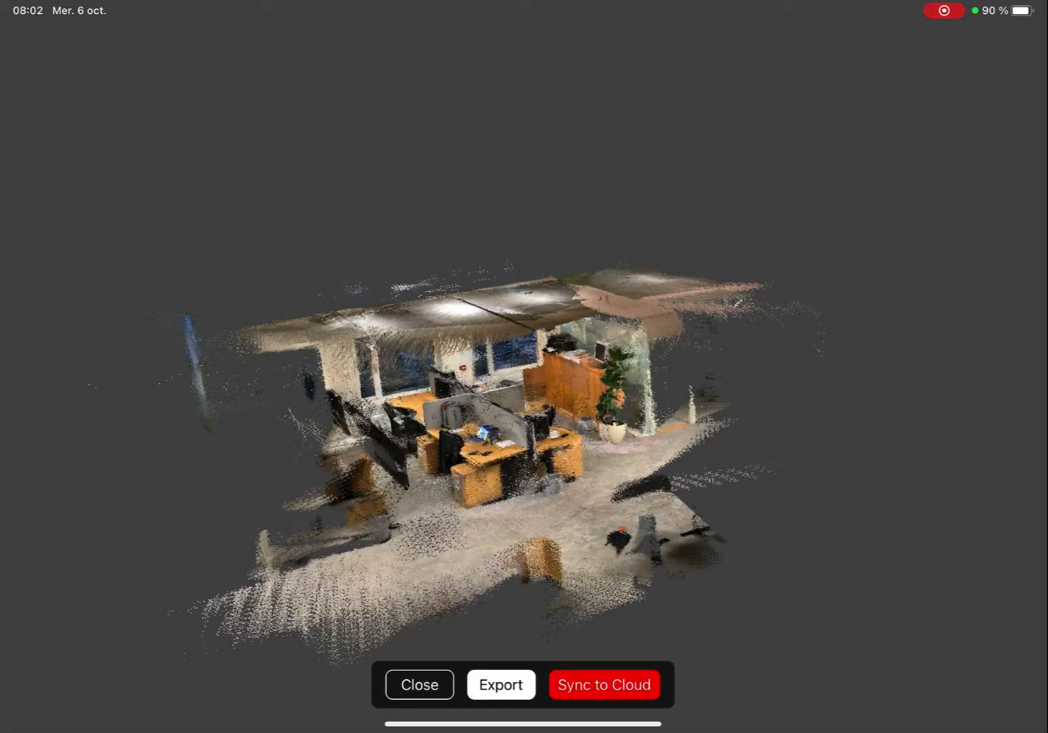
Export the office03 scan as an E57 file and send it to the presenter's MacBook Pro with AirDrop
{"action": "left_click", "coordinate": [501, 685]}
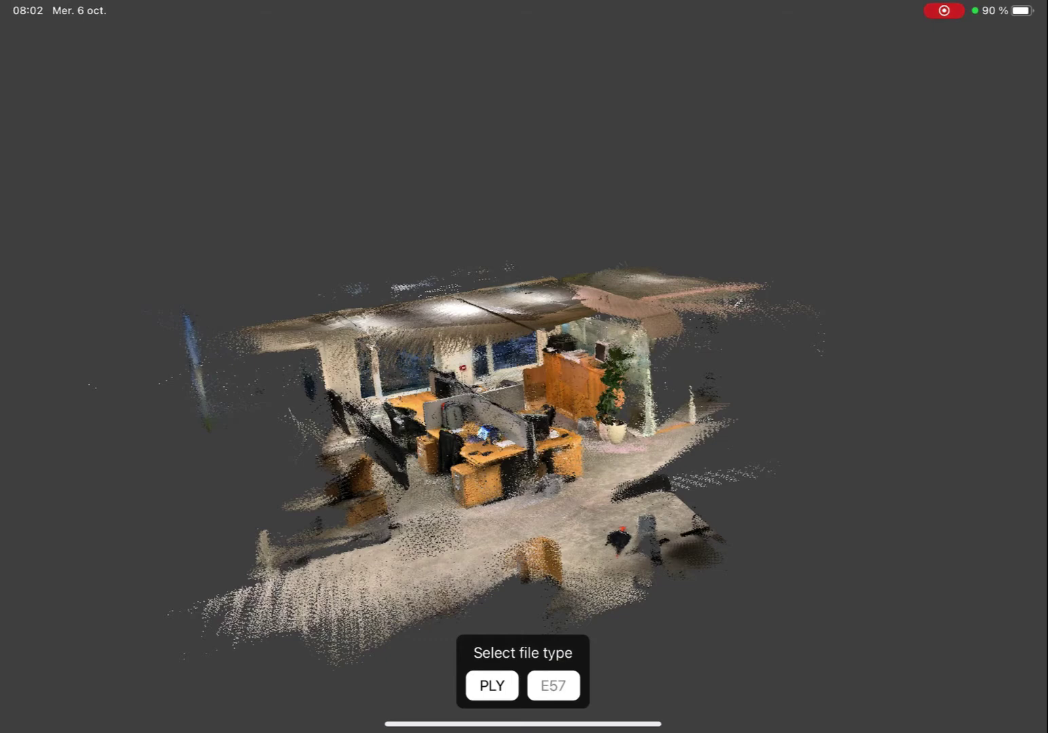
{"action": "left_click", "coordinate": [553, 686]}
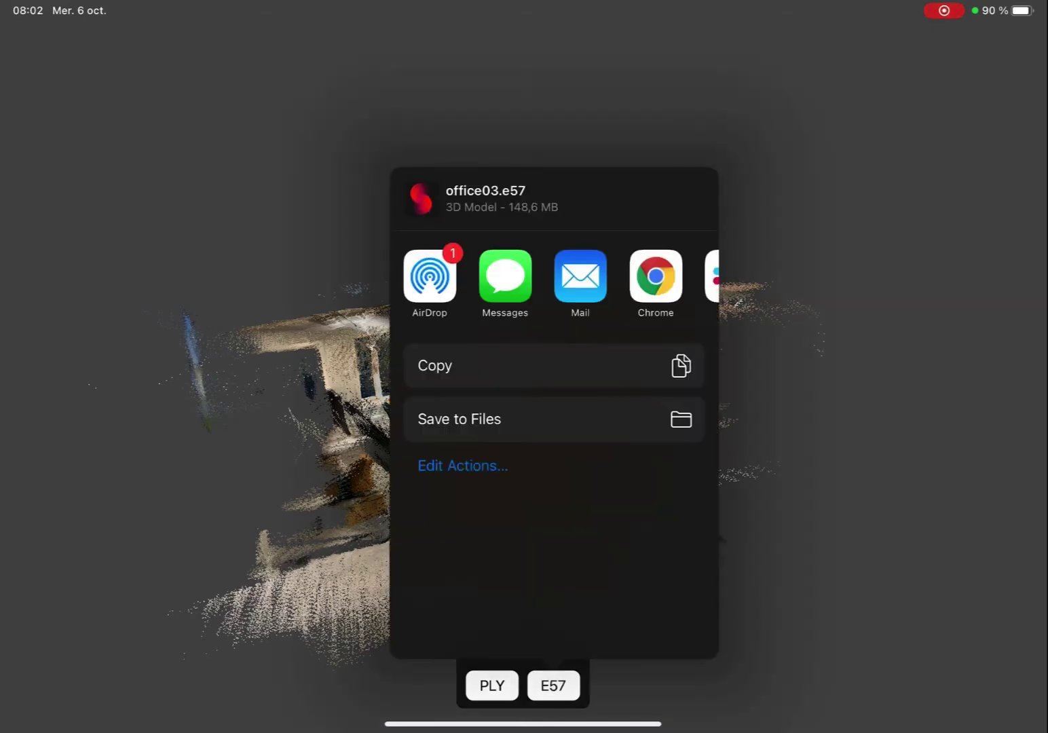
{"action": "left_click", "coordinate": [430, 277]}
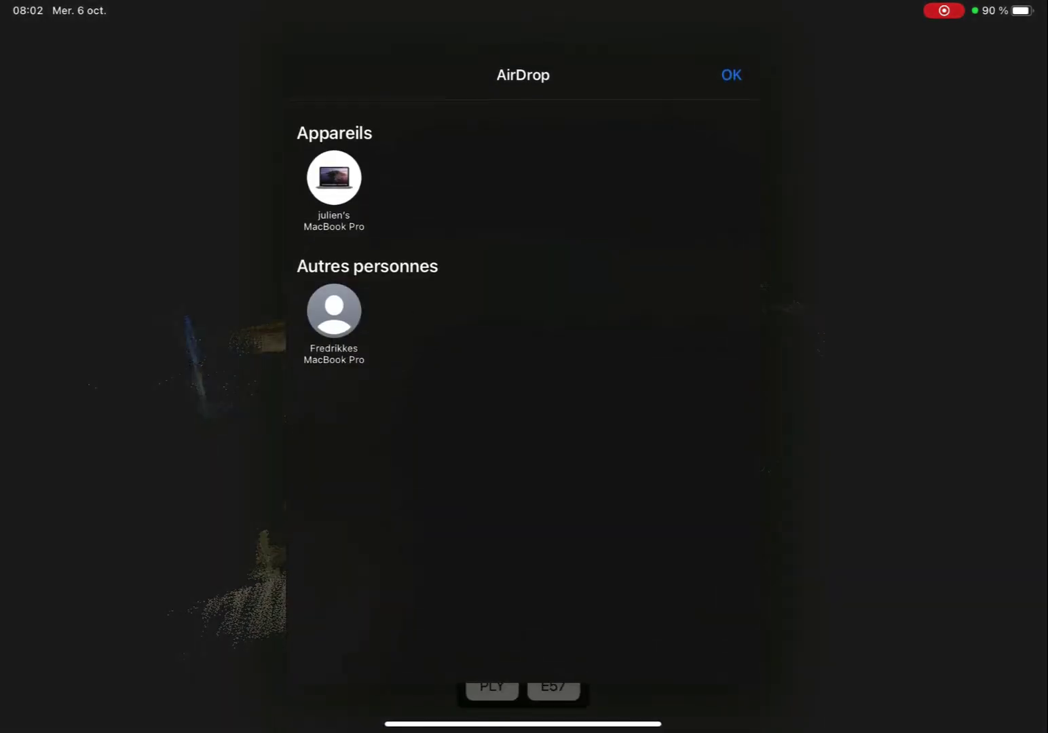
{"action": "left_click", "coordinate": [334, 178]}
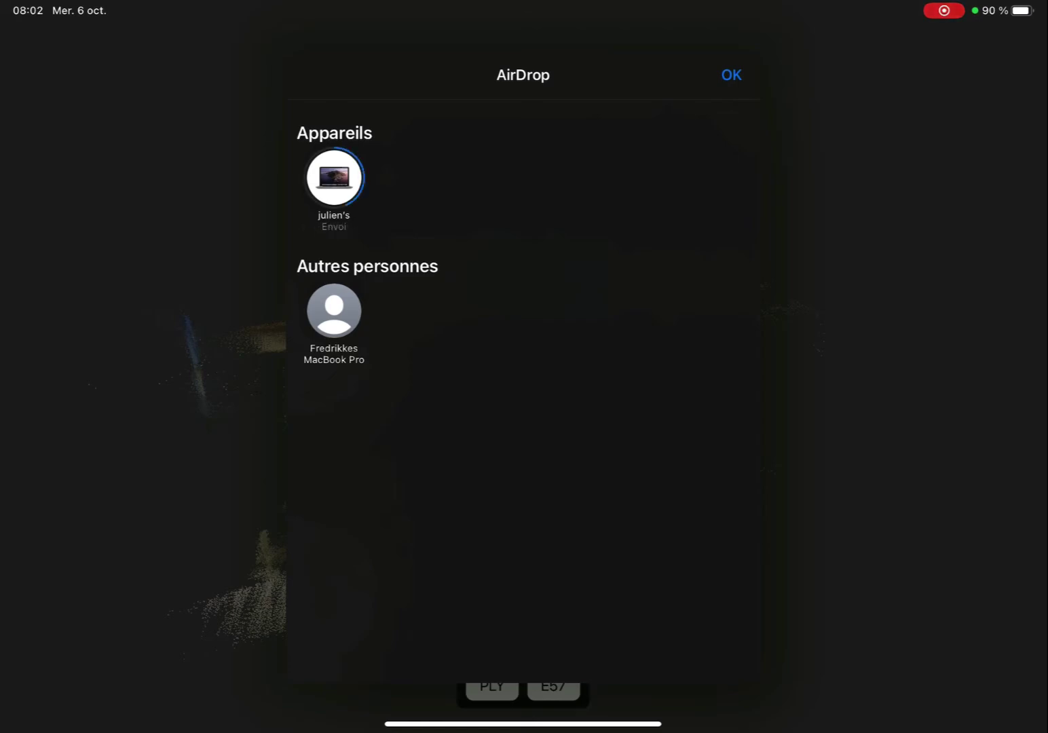
{"action": "left_click", "coordinate": [731, 75]}
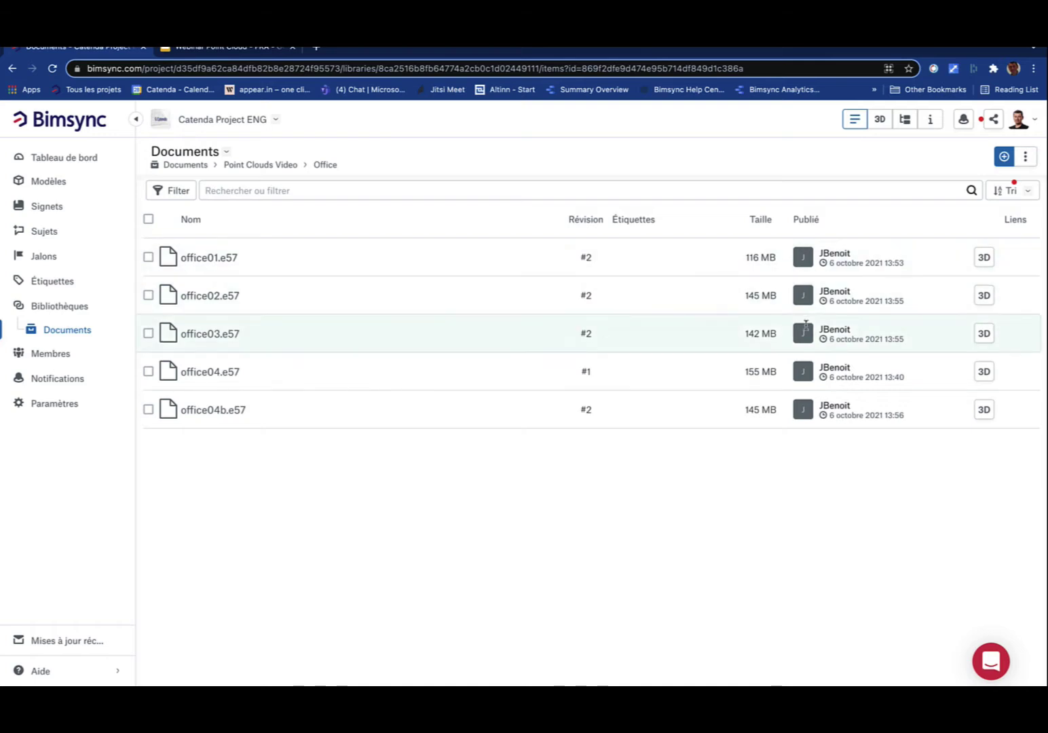
In Bimsync's Office folder, load office01.e57 in 3D and remove OfficeBuilding_group1_densified_point_cloud.las from the viewer
{"action": "left_click", "coordinate": [984, 258]}
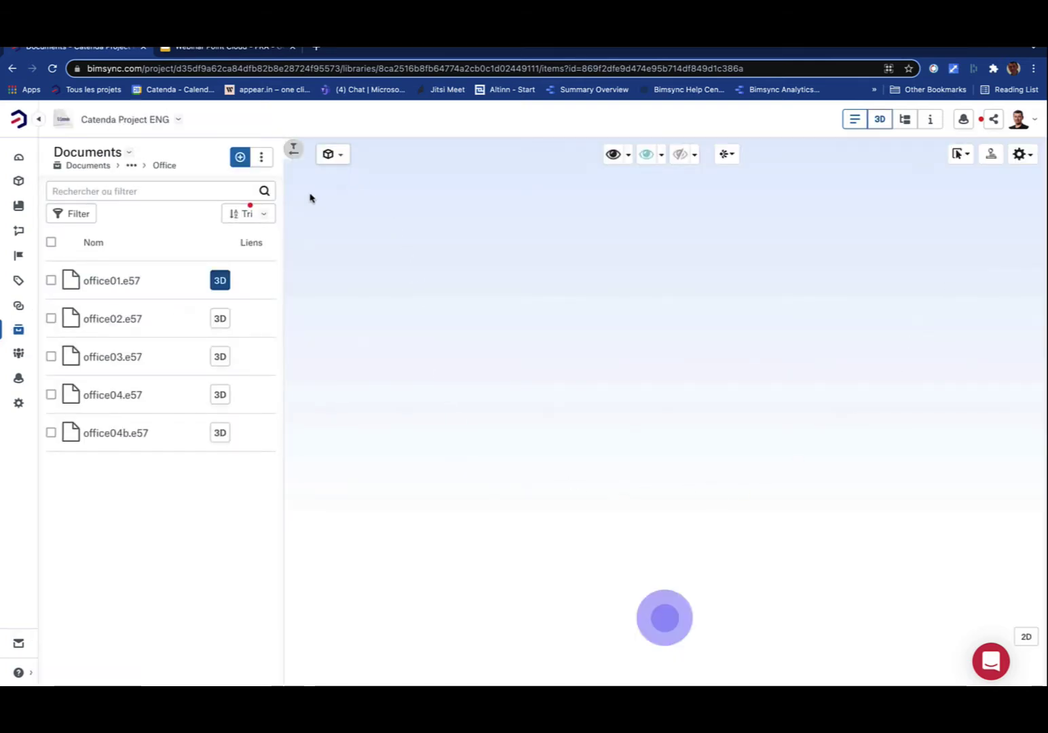
{"action": "left_click", "coordinate": [341, 156]}
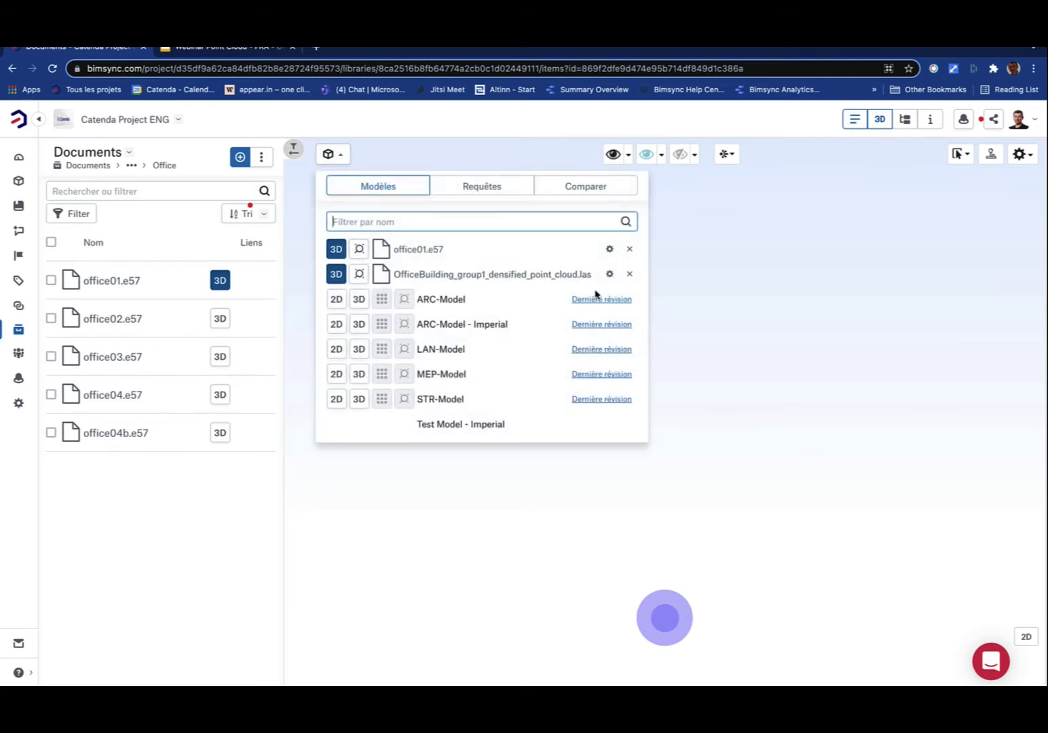
{"action": "left_click", "coordinate": [629, 273]}
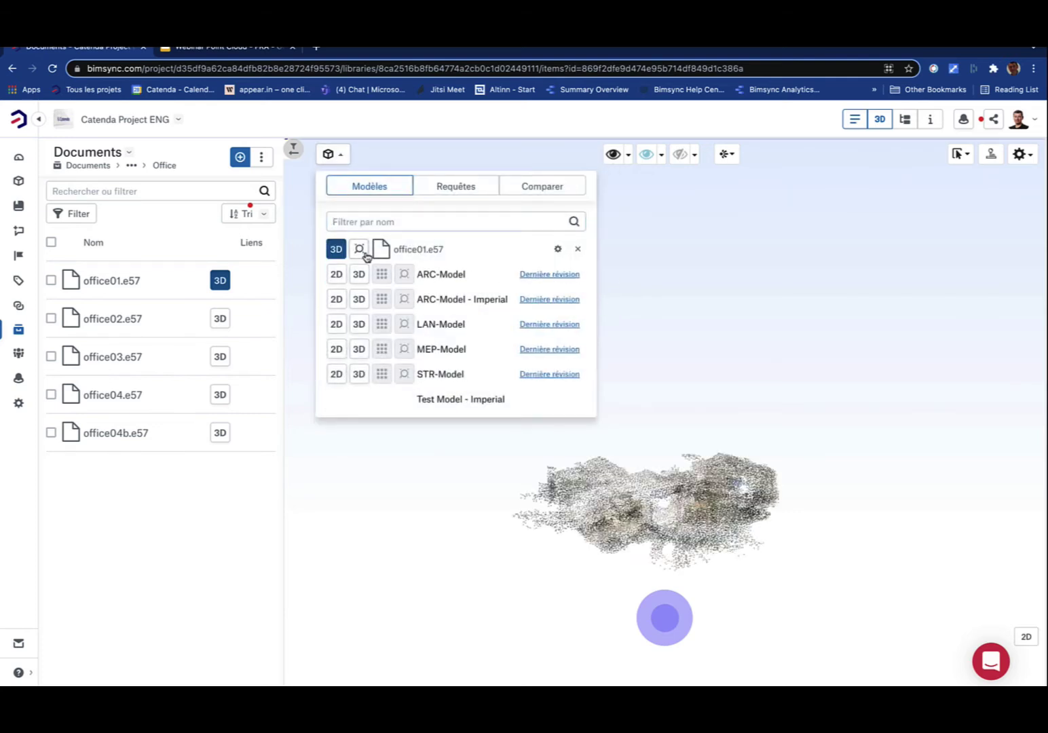
{"action": "left_click", "coordinate": [358, 283]}
{"action": "left_click", "coordinate": [377, 486]}
{"action": "left_click_drag", "start_coordinate": [495, 469], "coordinate": [492, 504]}
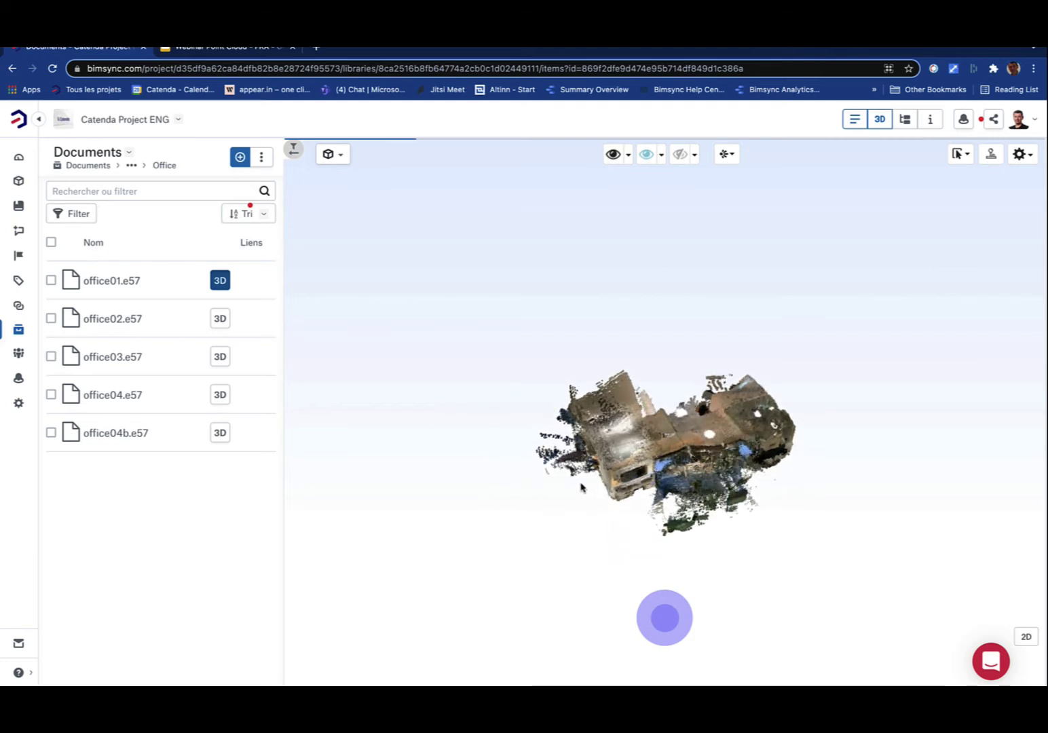
Add office02.e57, office03.e57, office04.e57 and office04b.e57 to the 3D view alongside office01.e57
{"action": "left_click", "coordinate": [220, 358]}
{"action": "left_click", "coordinate": [220, 395]}
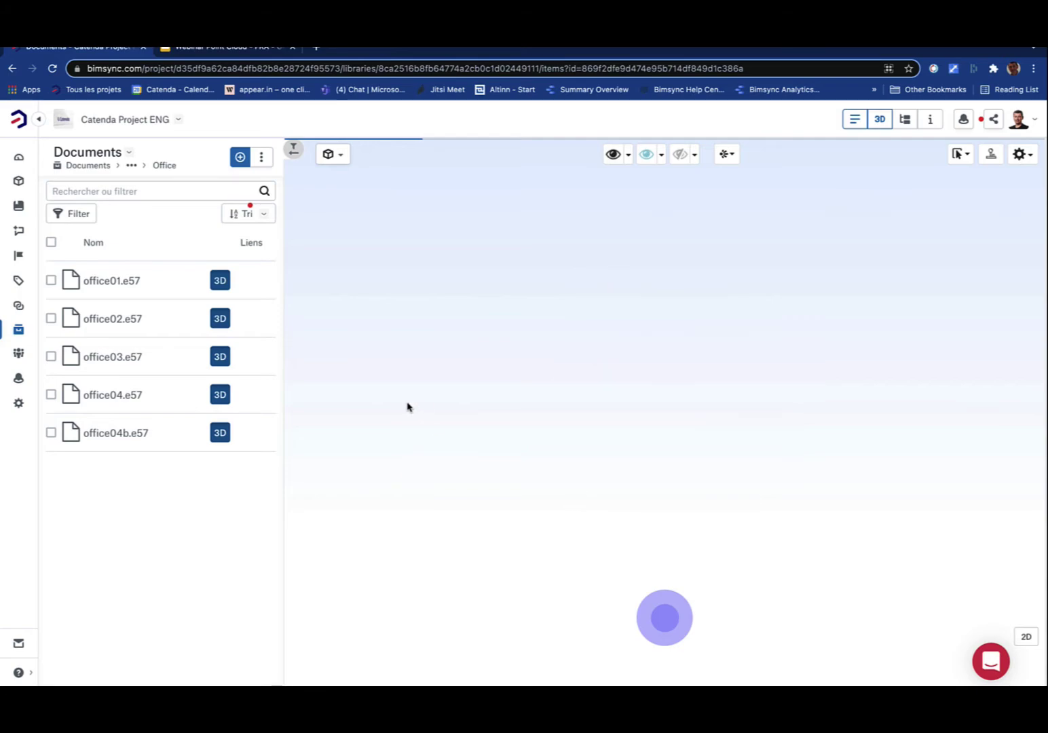
{"action": "left_click", "coordinate": [333, 154]}
Move through the scanned office interior to examine the desks and blue-walled corridor, and zoom back out to the combined point clouds
{"action": "left_click_drag", "start_coordinate": [855, 404], "coordinate": [711, 433]}
{"action": "left_click_drag", "start_coordinate": [681, 606], "coordinate": [657, 570]}
{"action": "right_click_drag", "start_coordinate": [608, 479], "coordinate": [674, 475]}
{"action": "left_click_drag", "start_coordinate": [673, 474], "coordinate": [543, 470]}
{"action": "right_click_drag", "start_coordinate": [628, 414], "coordinate": [668, 448]}
{"action": "left_click_drag", "start_coordinate": [676, 442], "coordinate": [727, 462]}
{"action": "right_click_drag", "start_coordinate": [655, 410], "coordinate": [656, 460]}
{"action": "left_click_drag", "start_coordinate": [656, 461], "coordinate": [654, 424]}
{"action": "right_click_drag", "start_coordinate": [667, 536], "coordinate": [681, 453]}
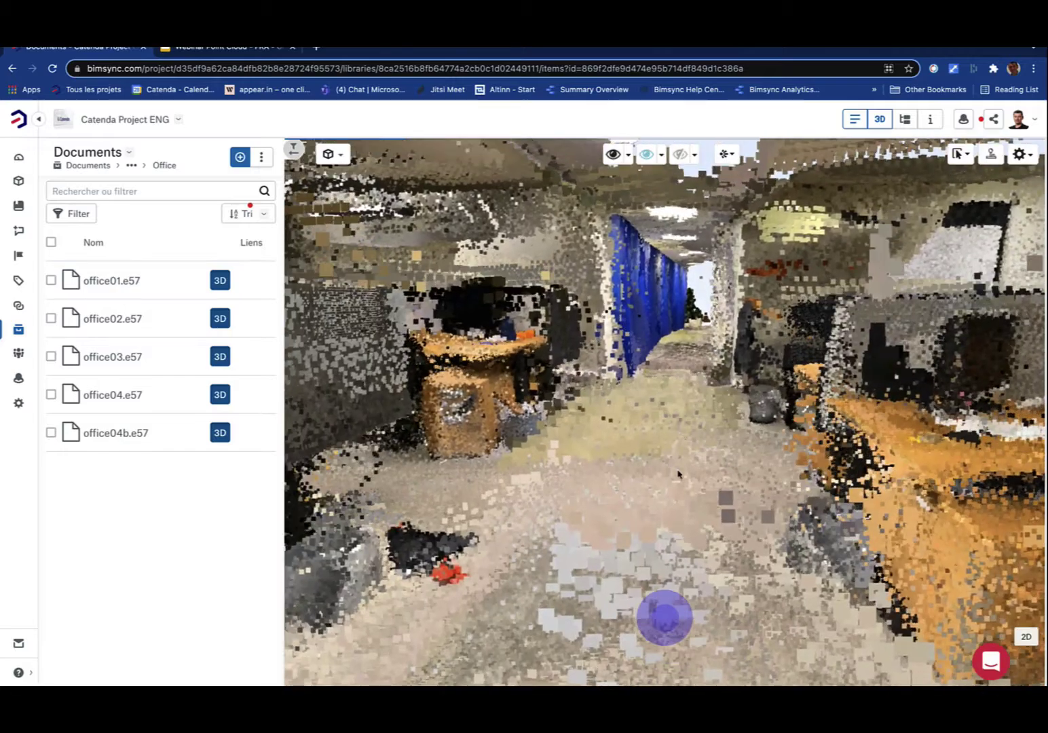
{"action": "left_click_drag", "start_coordinate": [679, 634], "coordinate": [664, 603]}
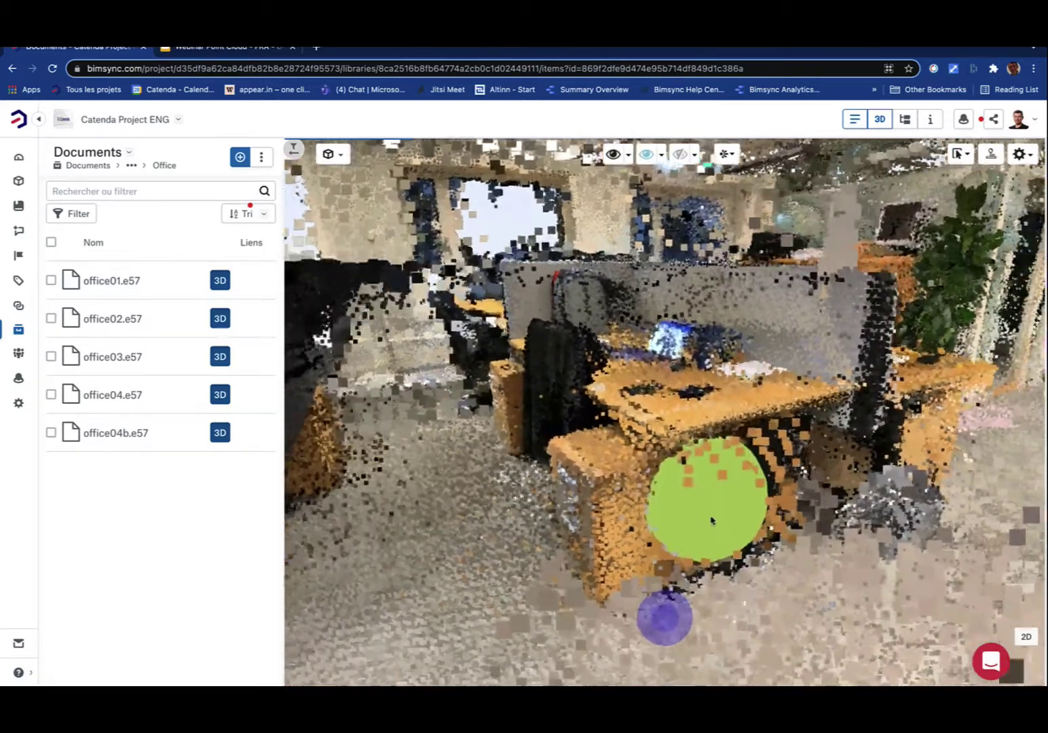
{"action": "left_click_drag", "start_coordinate": [712, 521], "coordinate": [686, 327]}
{"action": "scroll", "coordinate": [712, 516], "scroll_direction": "down", "scroll_amount": 10}
{"action": "scroll", "coordinate": [711, 516], "scroll_direction": "down", "scroll_amount": 10}
{"action": "scroll", "coordinate": [729, 561], "scroll_direction": "down", "scroll_amount": 5}
{"action": "left_click_drag", "start_coordinate": [666, 418], "coordinate": [648, 397]}
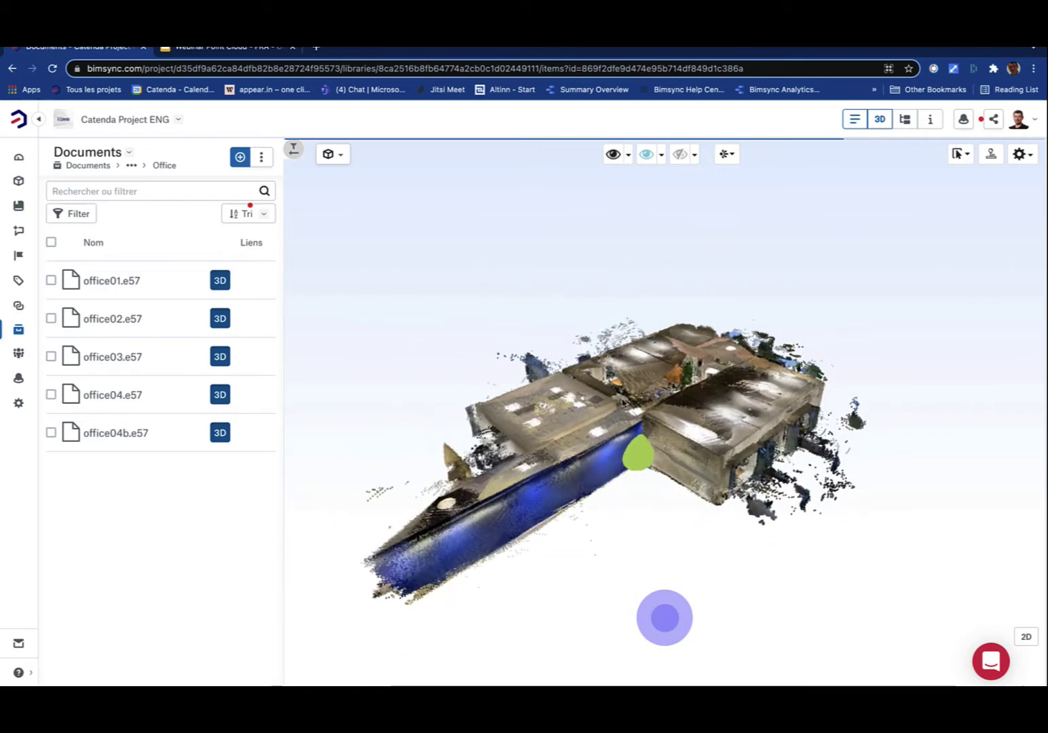
Unload all the office point clouds from the 3D view
{"action": "left_click", "coordinate": [221, 393]}
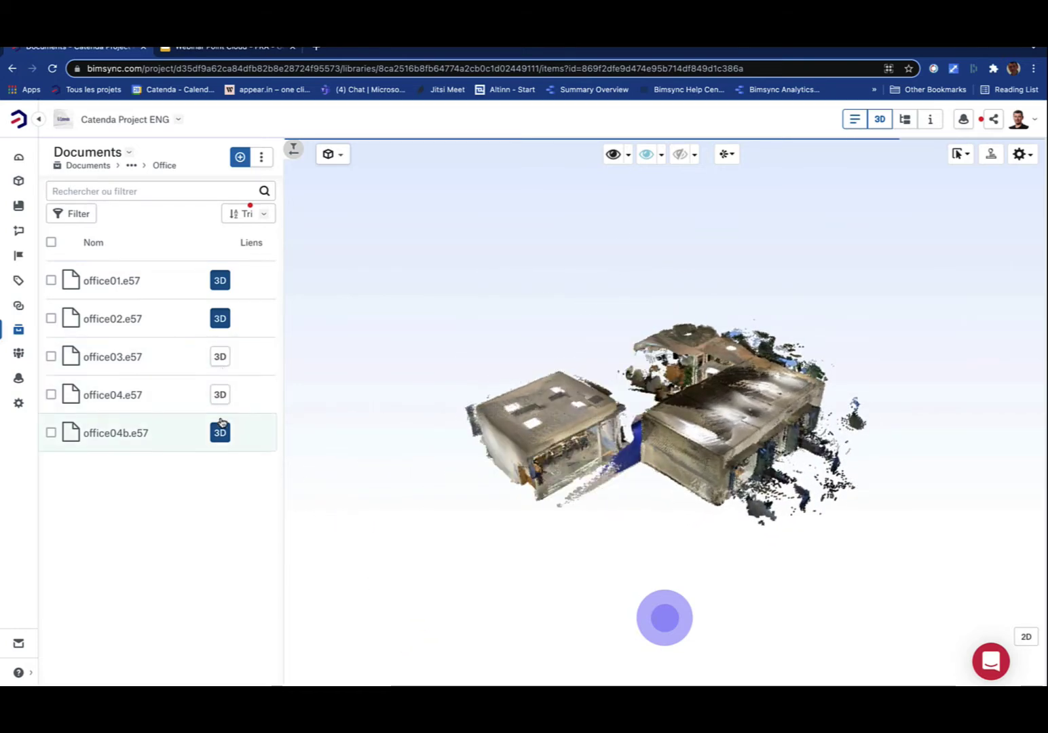
{"action": "left_click", "coordinate": [220, 433]}
{"action": "left_click", "coordinate": [220, 318]}
{"action": "left_click", "coordinate": [221, 281]}
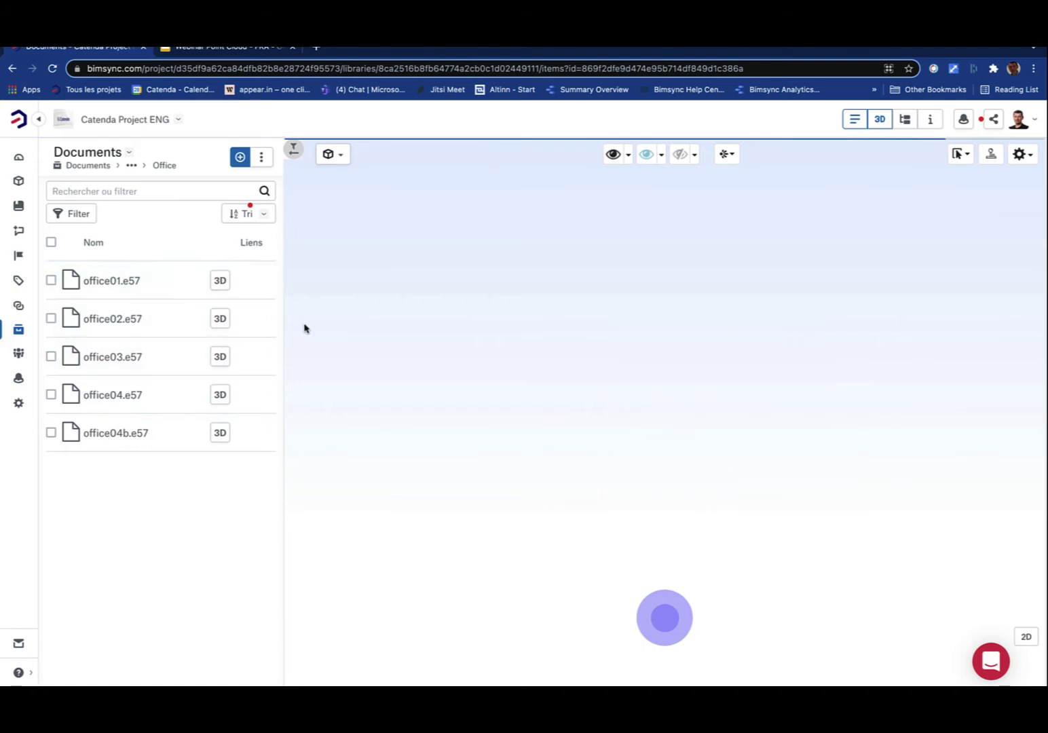
{"action": "left_click", "coordinate": [864, 124]}
Switch to the Webinar Point Cloud - FRA presentation in Google Slides, present it from the Demo slide and advance to the closing slide
{"action": "left_click", "coordinate": [258, 48]}
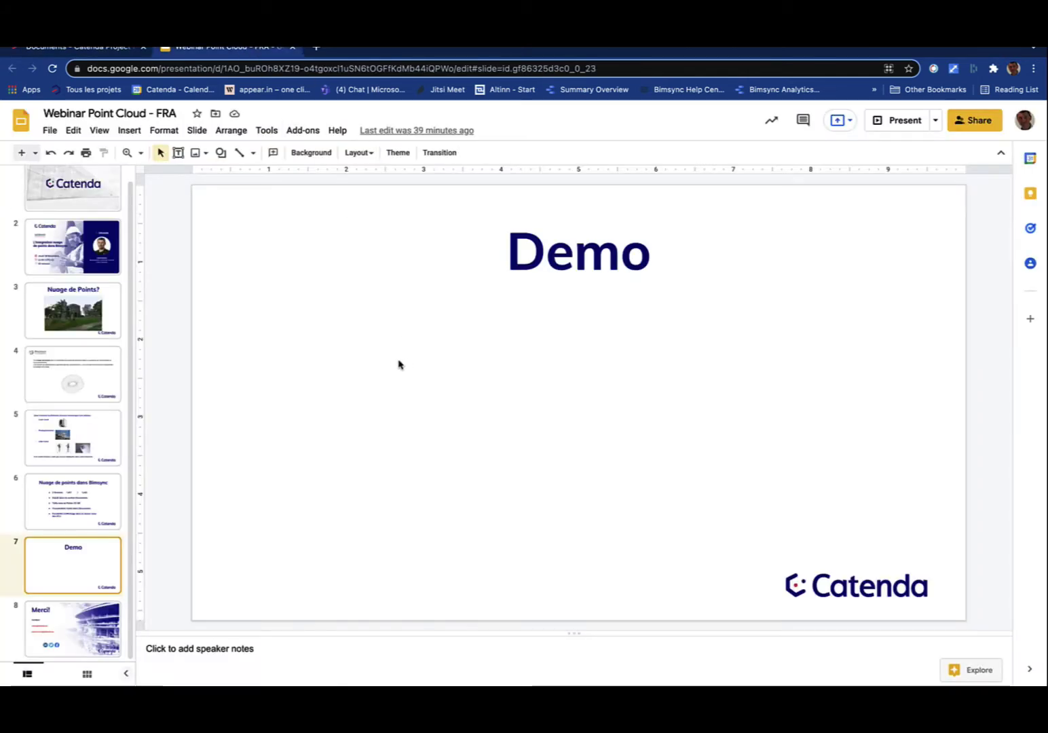
{"action": "left_click", "coordinate": [902, 129]}
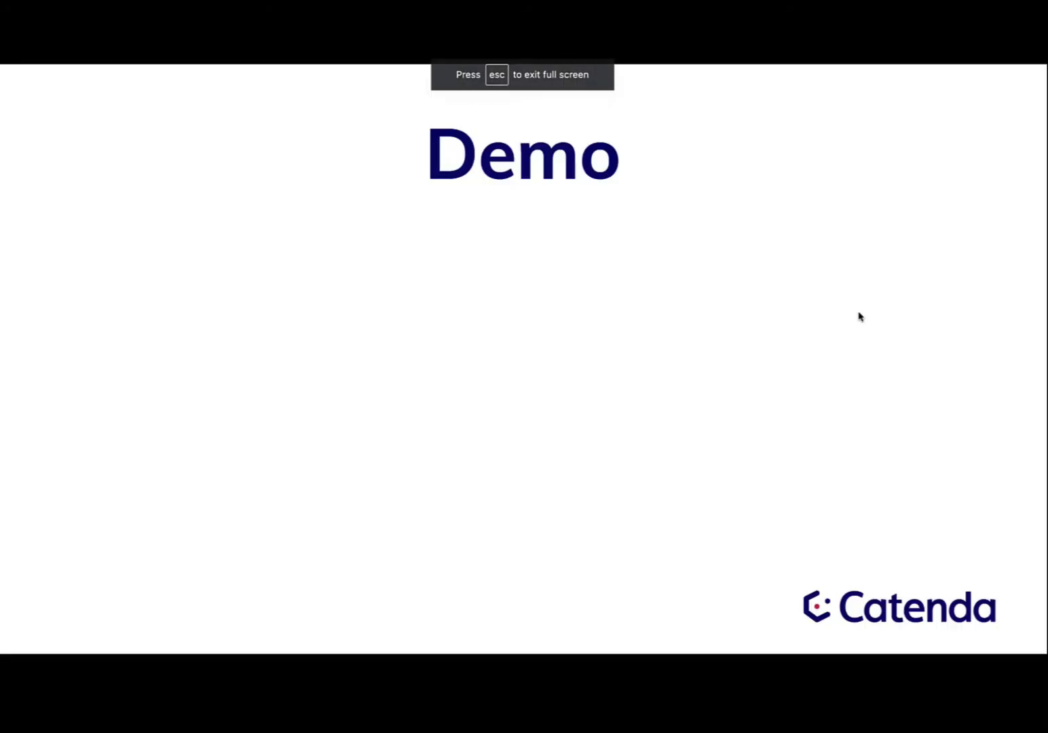
{"action": "key", "text": "Right"}
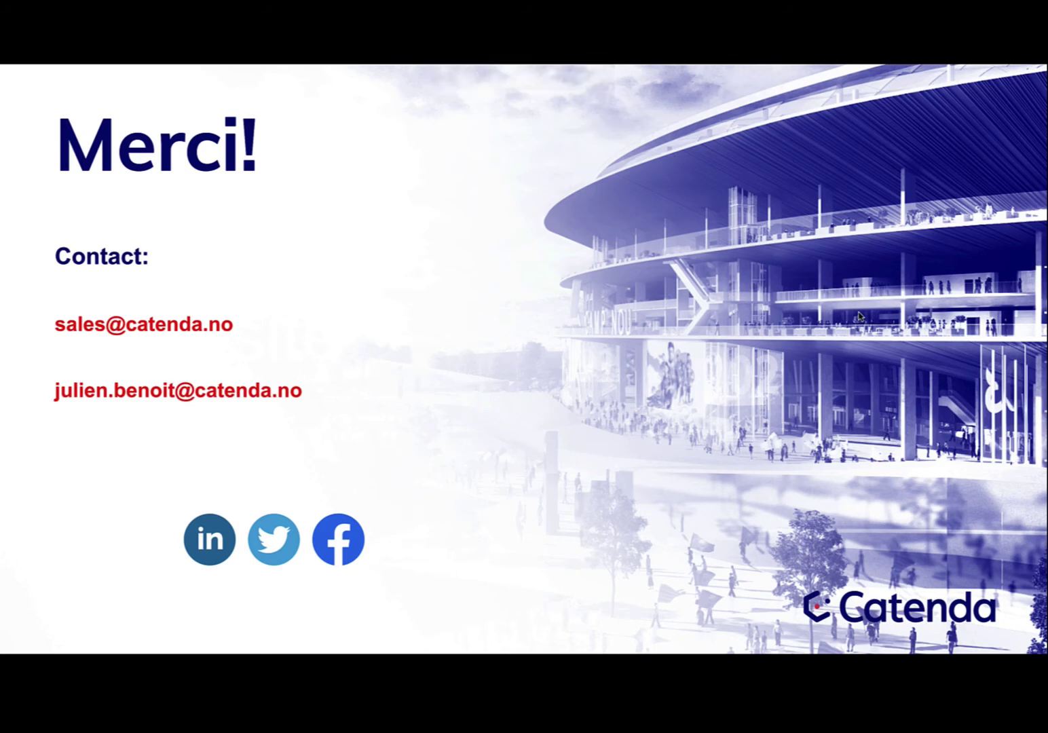